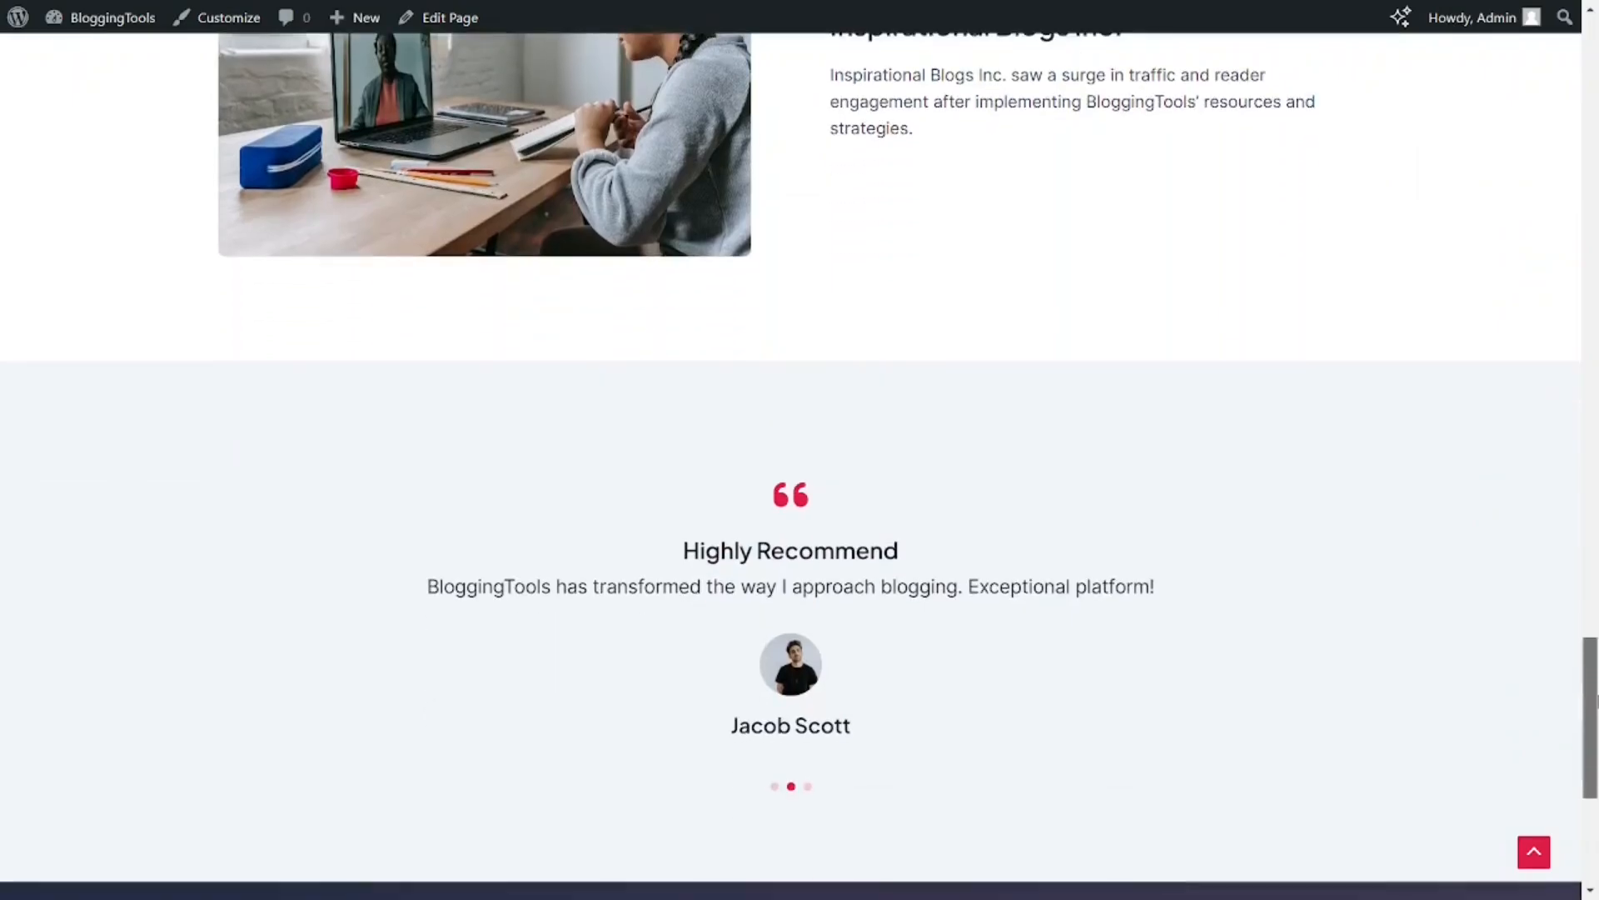
scroll(799, 449, "down", 2)
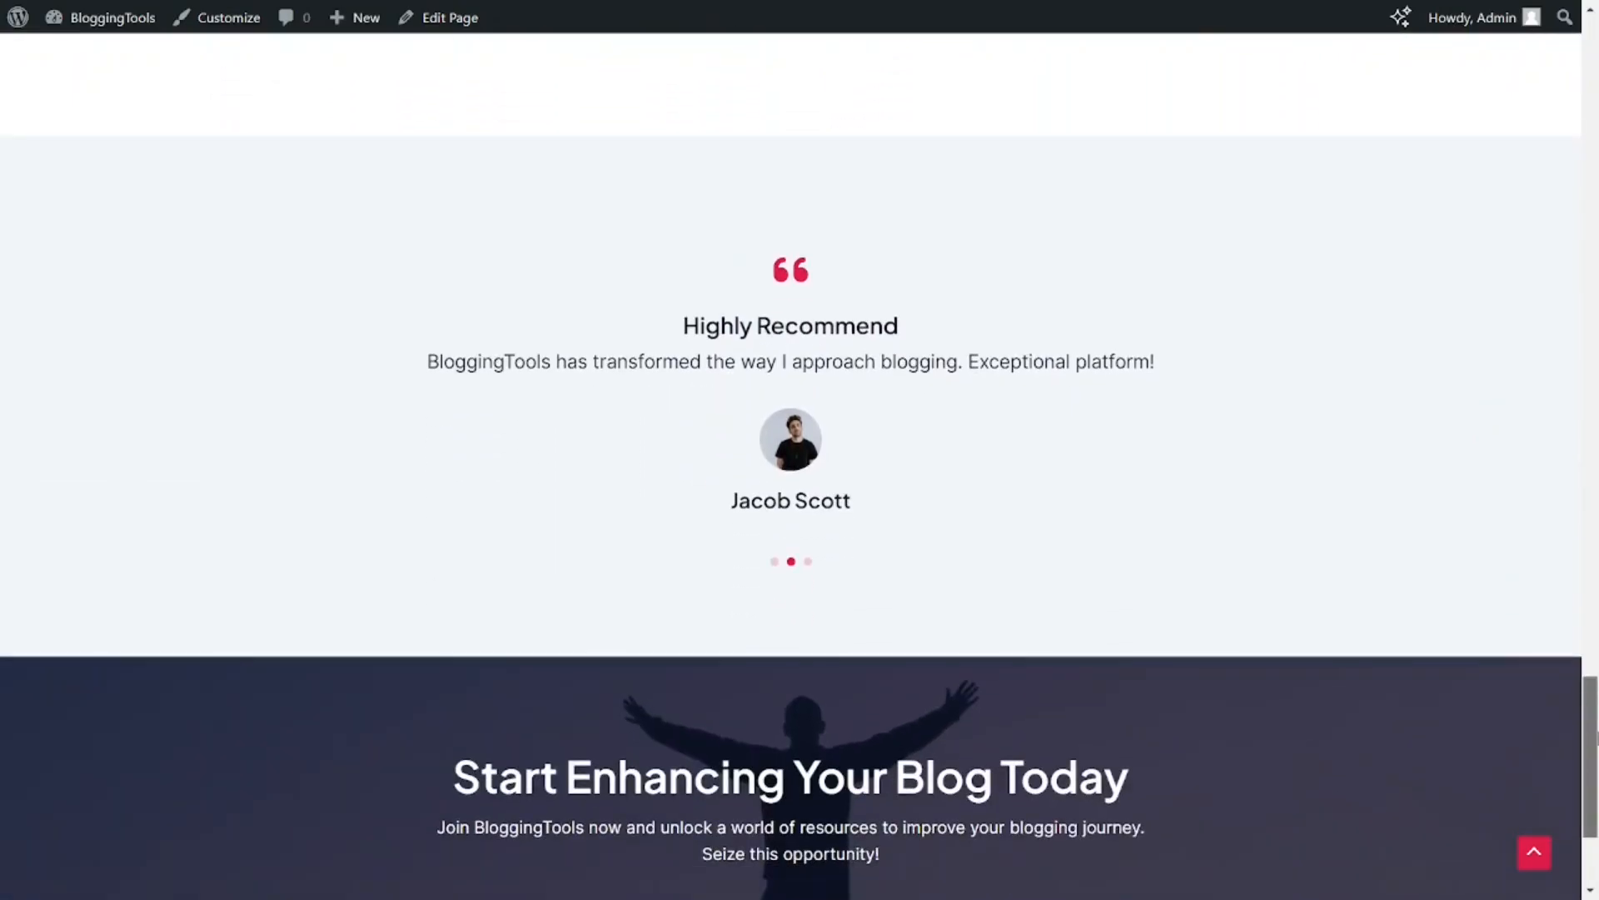
scroll(799, 450, "down", 3)
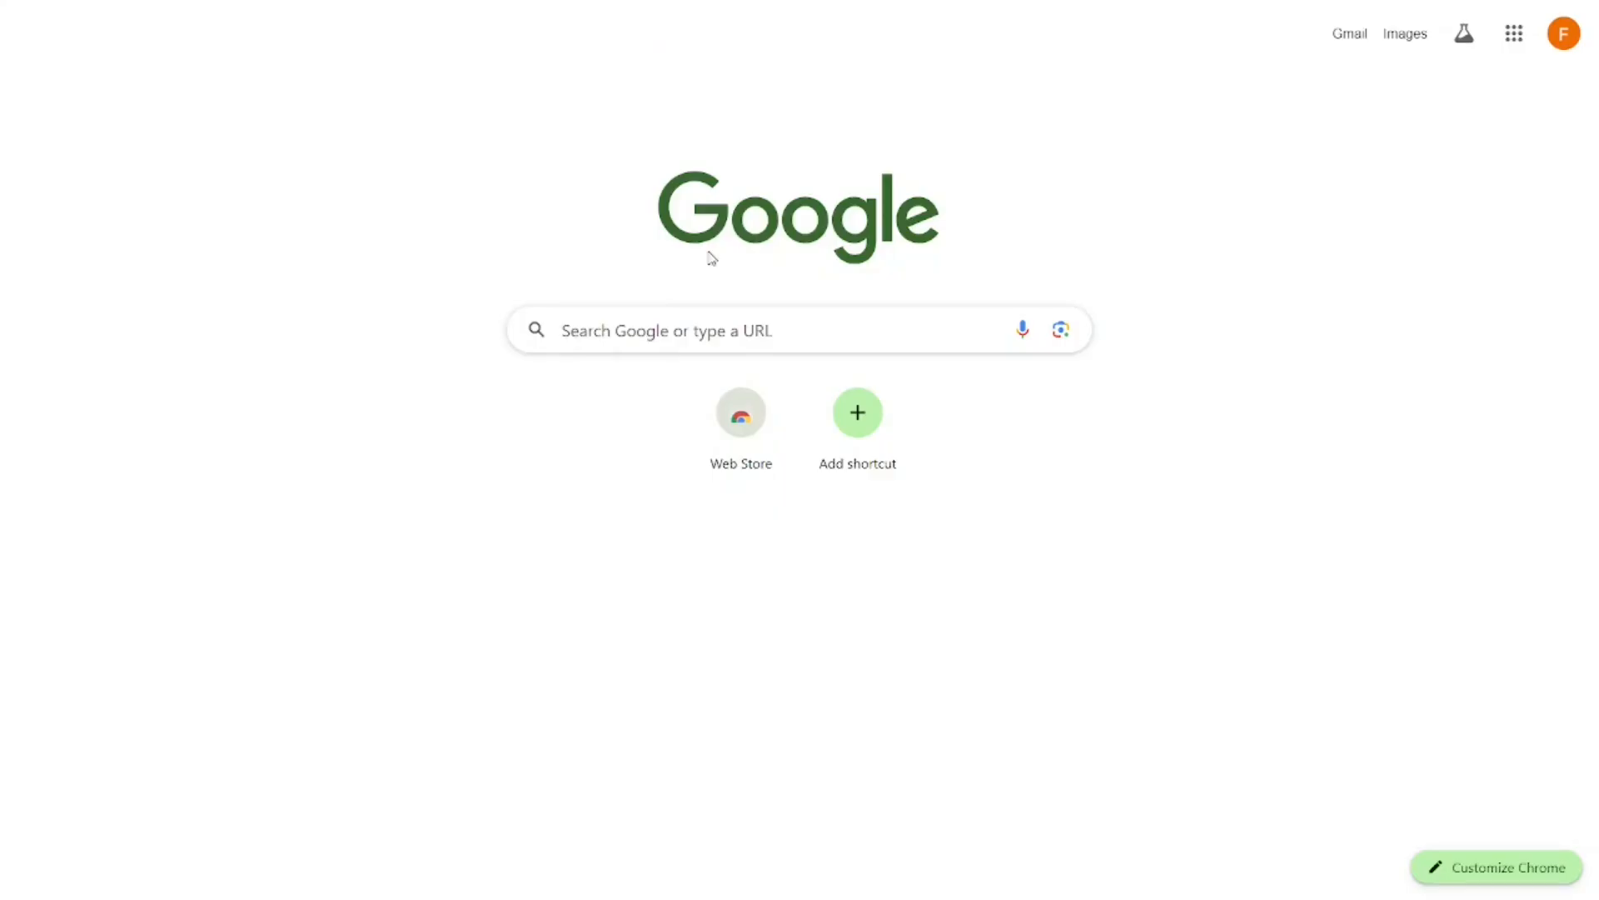
Step: Open the byet.host website in the browser
left_click(598, 329)
type("byet.host")
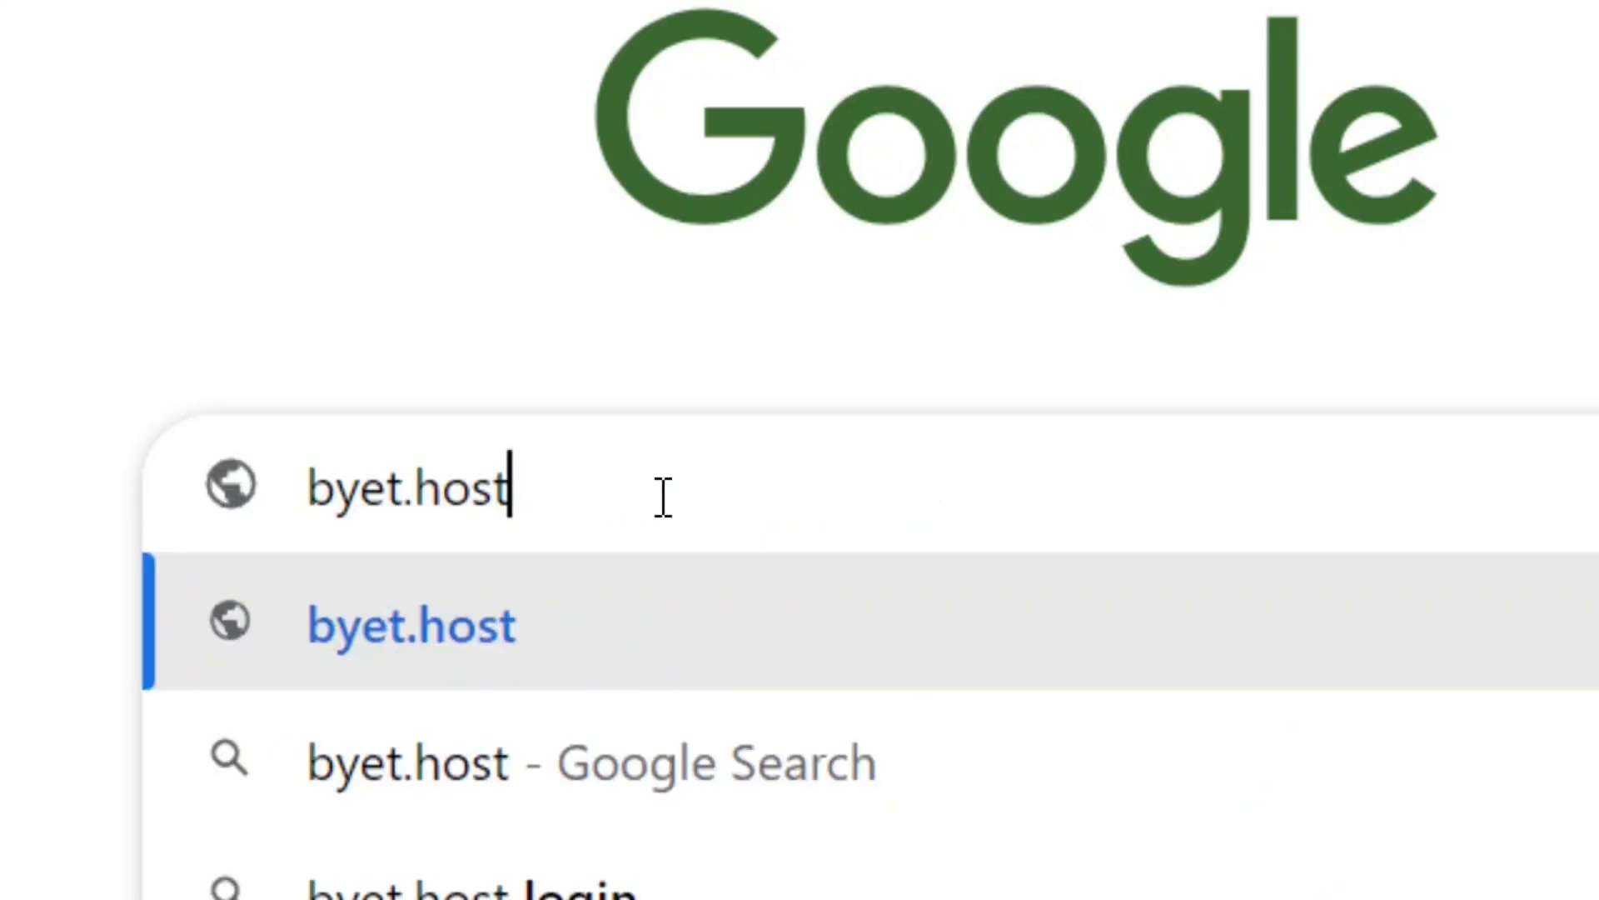
left_click_drag(603, 497, 277, 518)
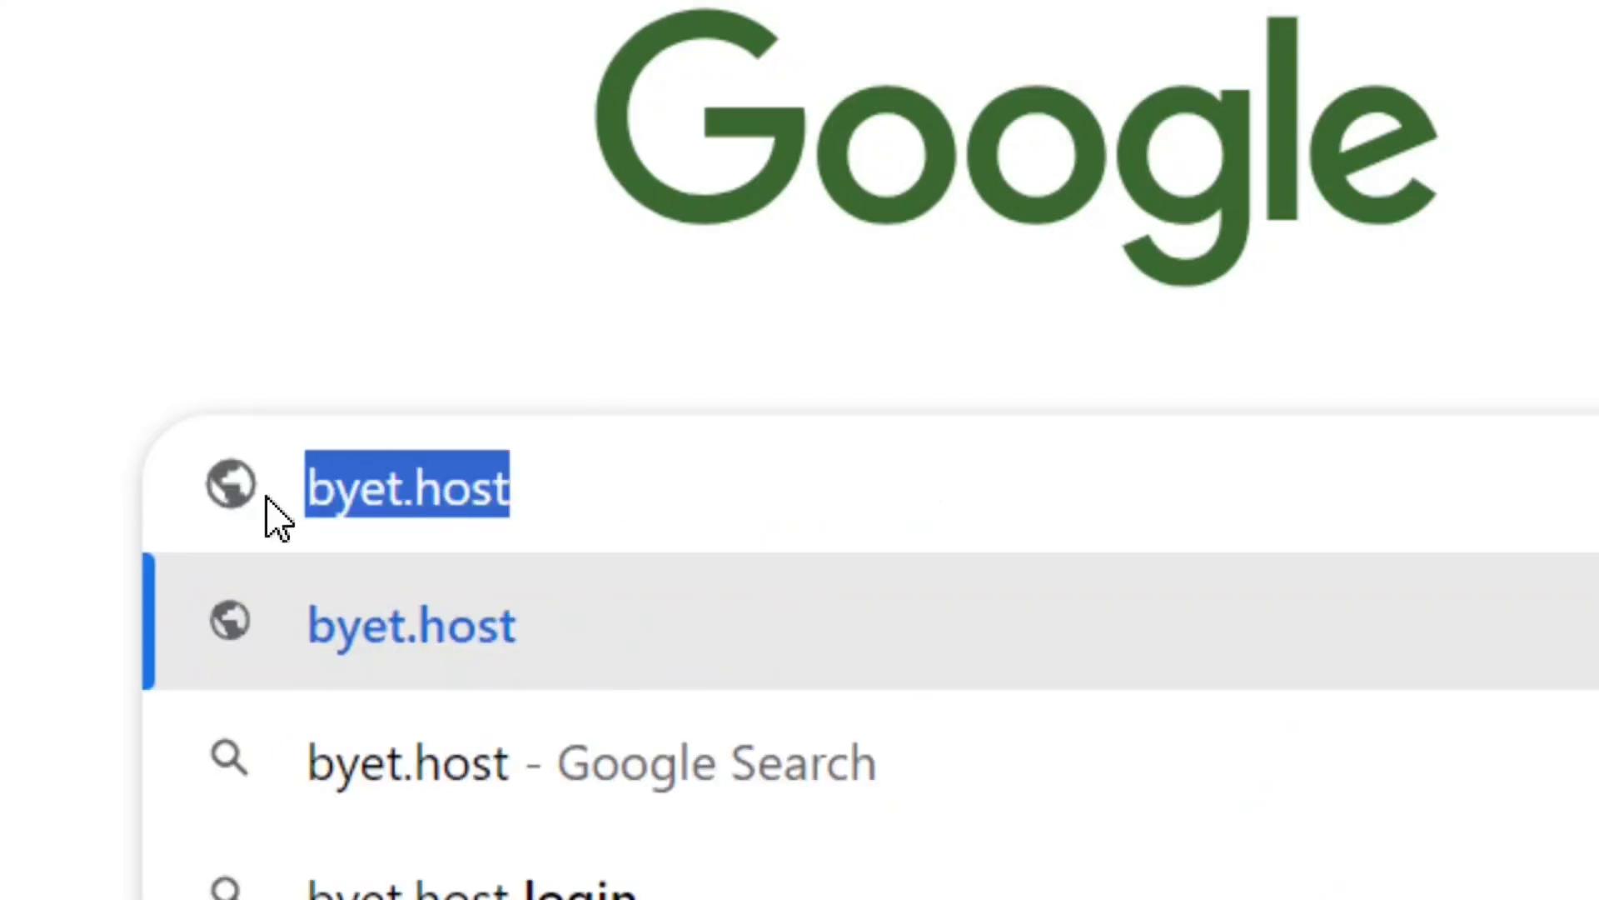
left_click(641, 498)
key("Return")
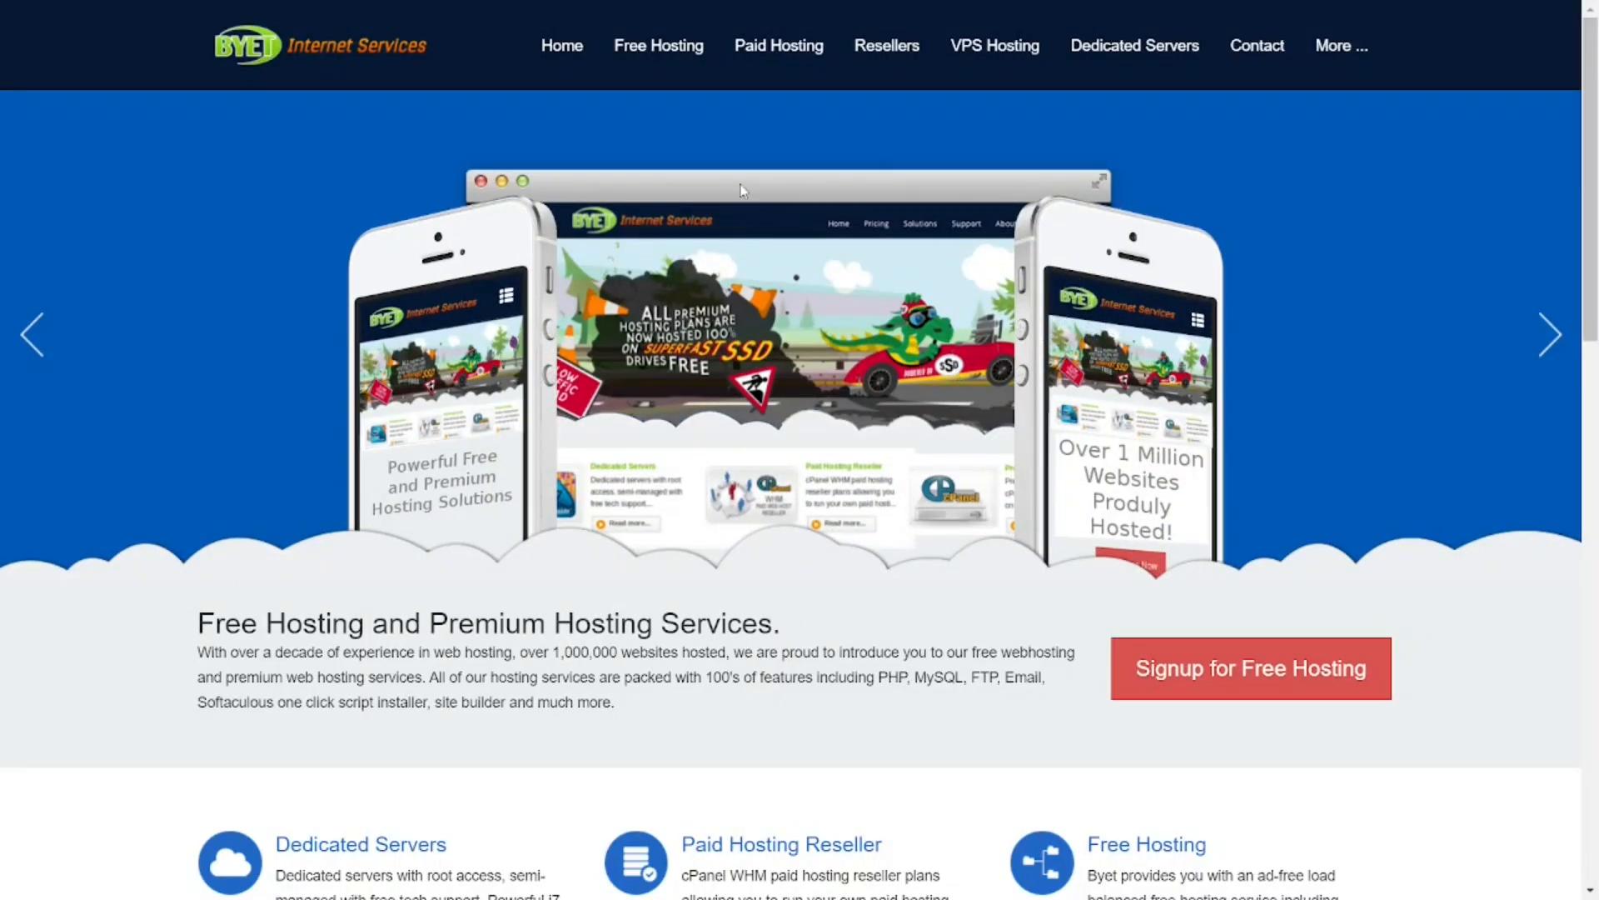
Step: Go to the Free Hosting Plans page and open the signup form for a free plan
mouse_move(683, 81)
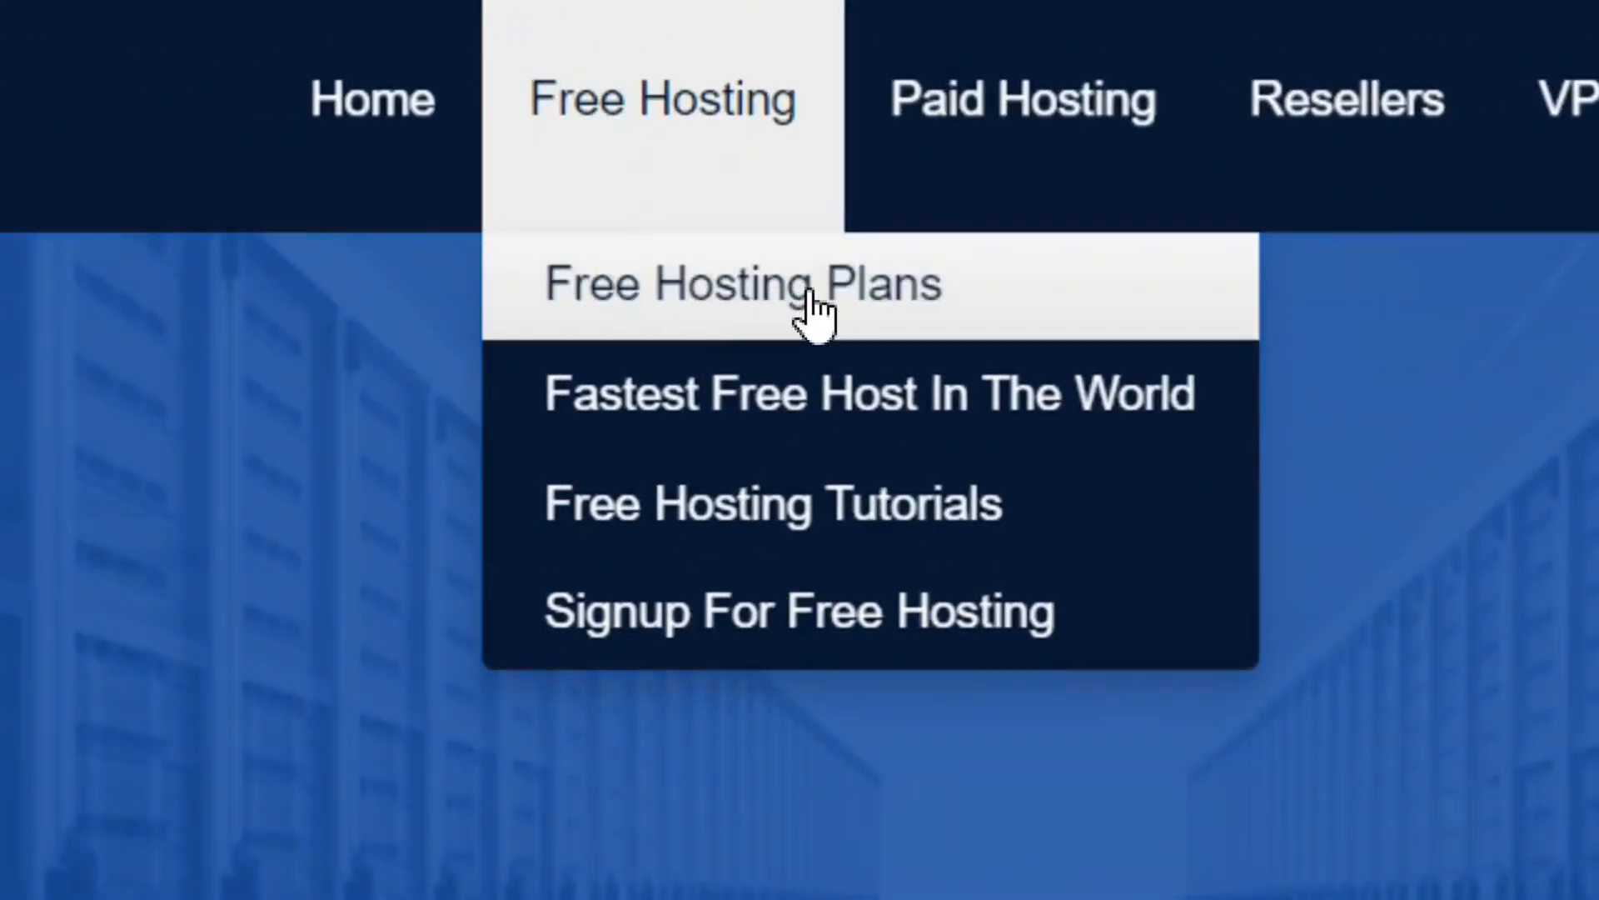
left_click(808, 289)
scroll(1170, 515, "down", 15)
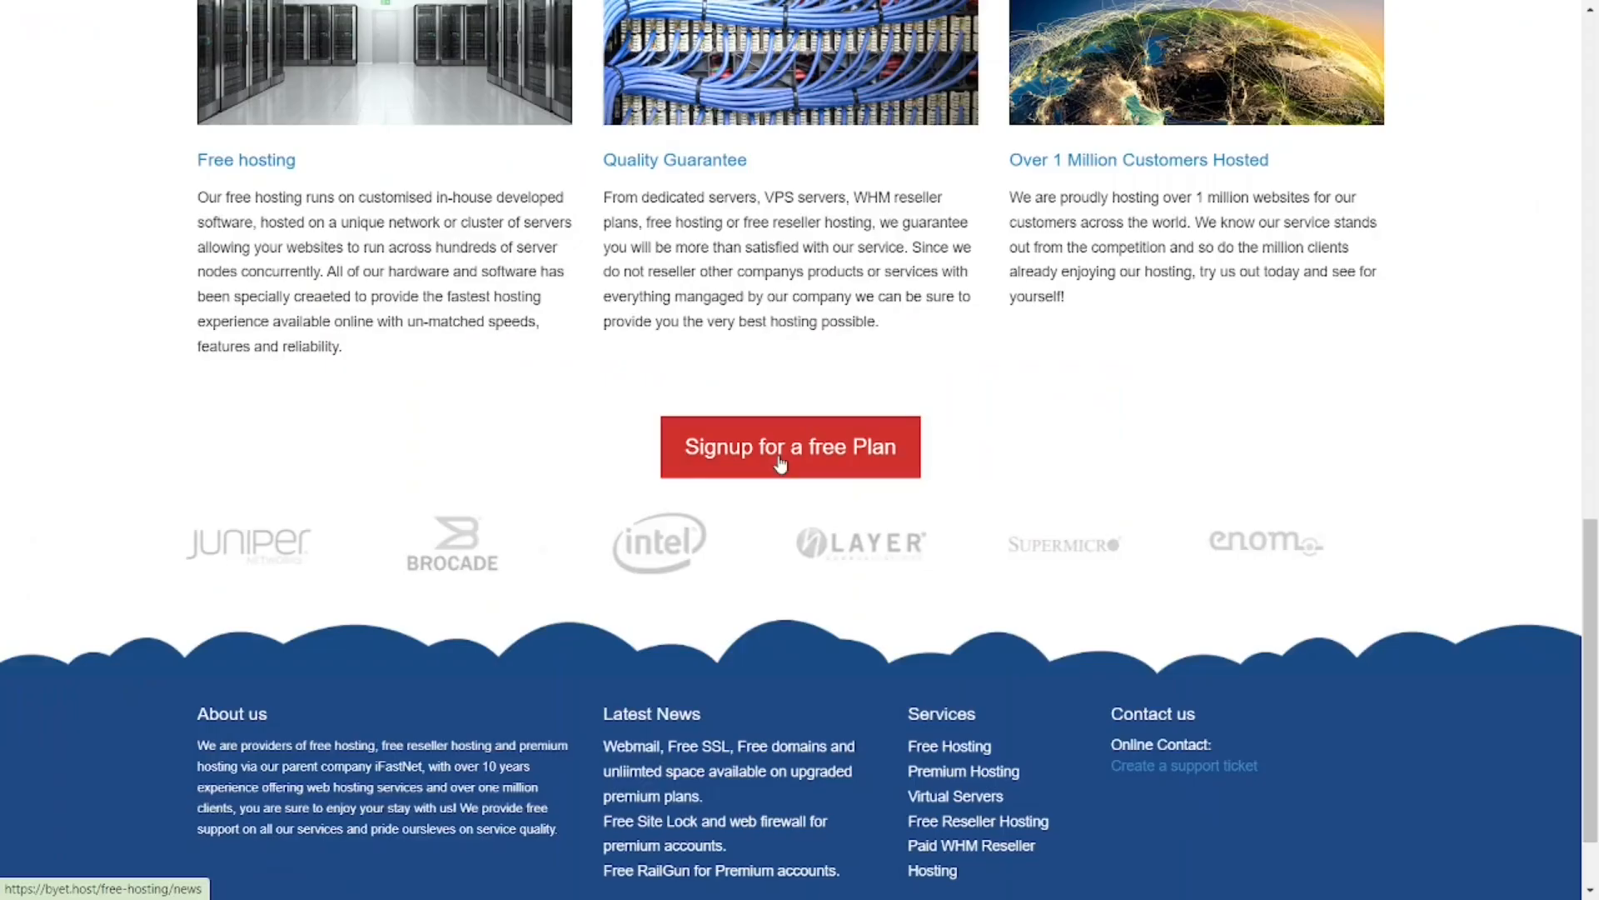
left_click(771, 466)
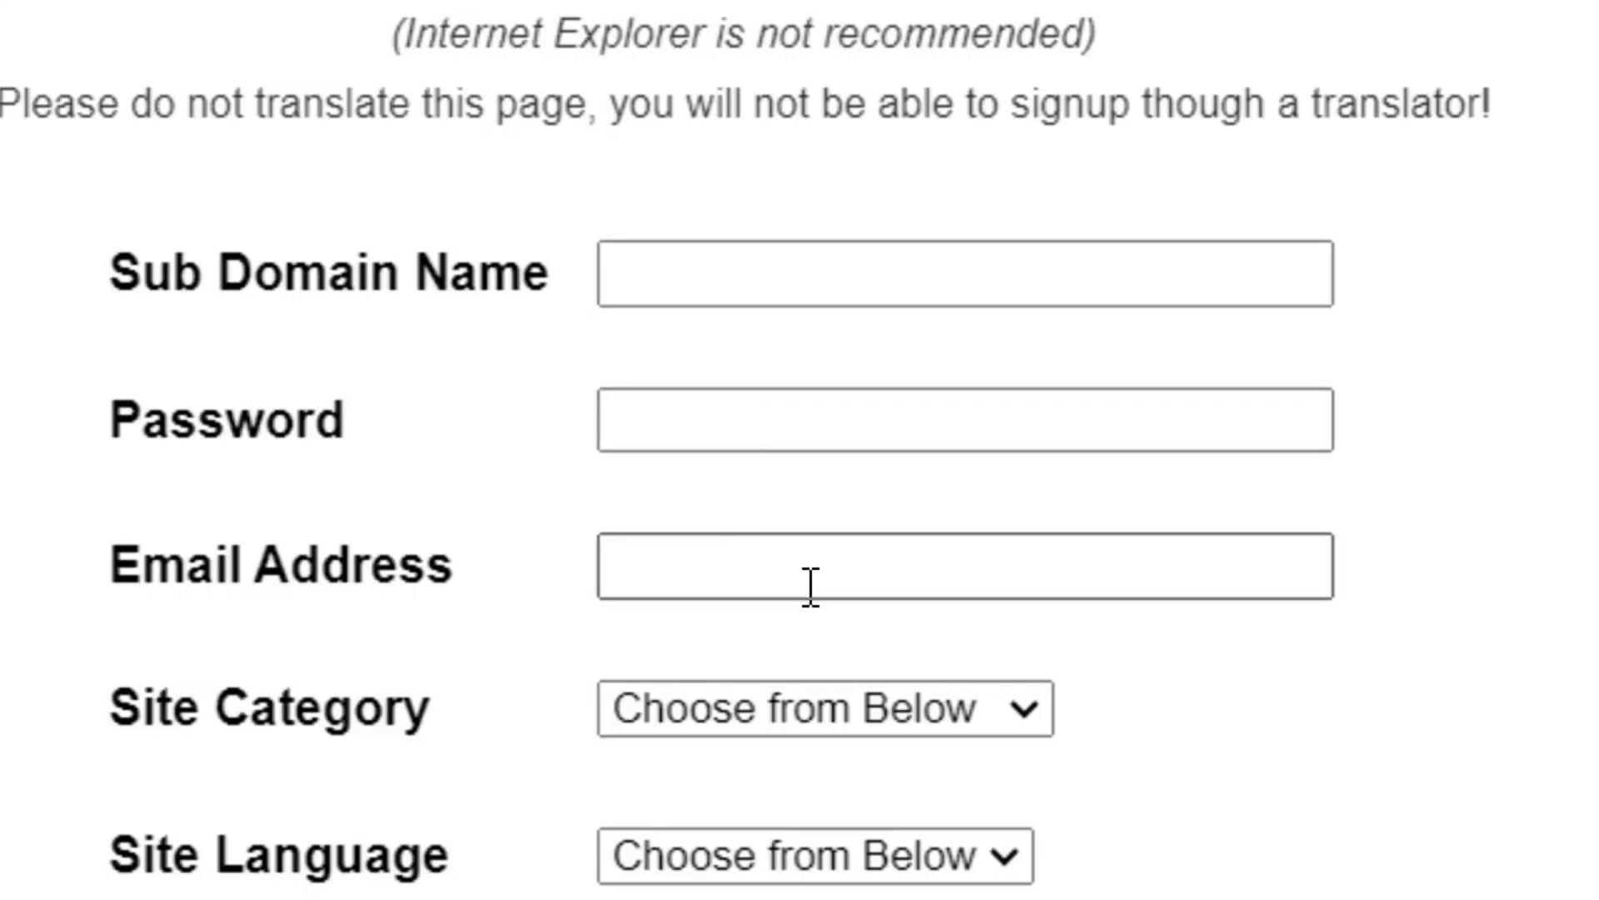
Step: Set the site category to Personal and the site language to English in the signup form, and submit the registration
left_click(1024, 708)
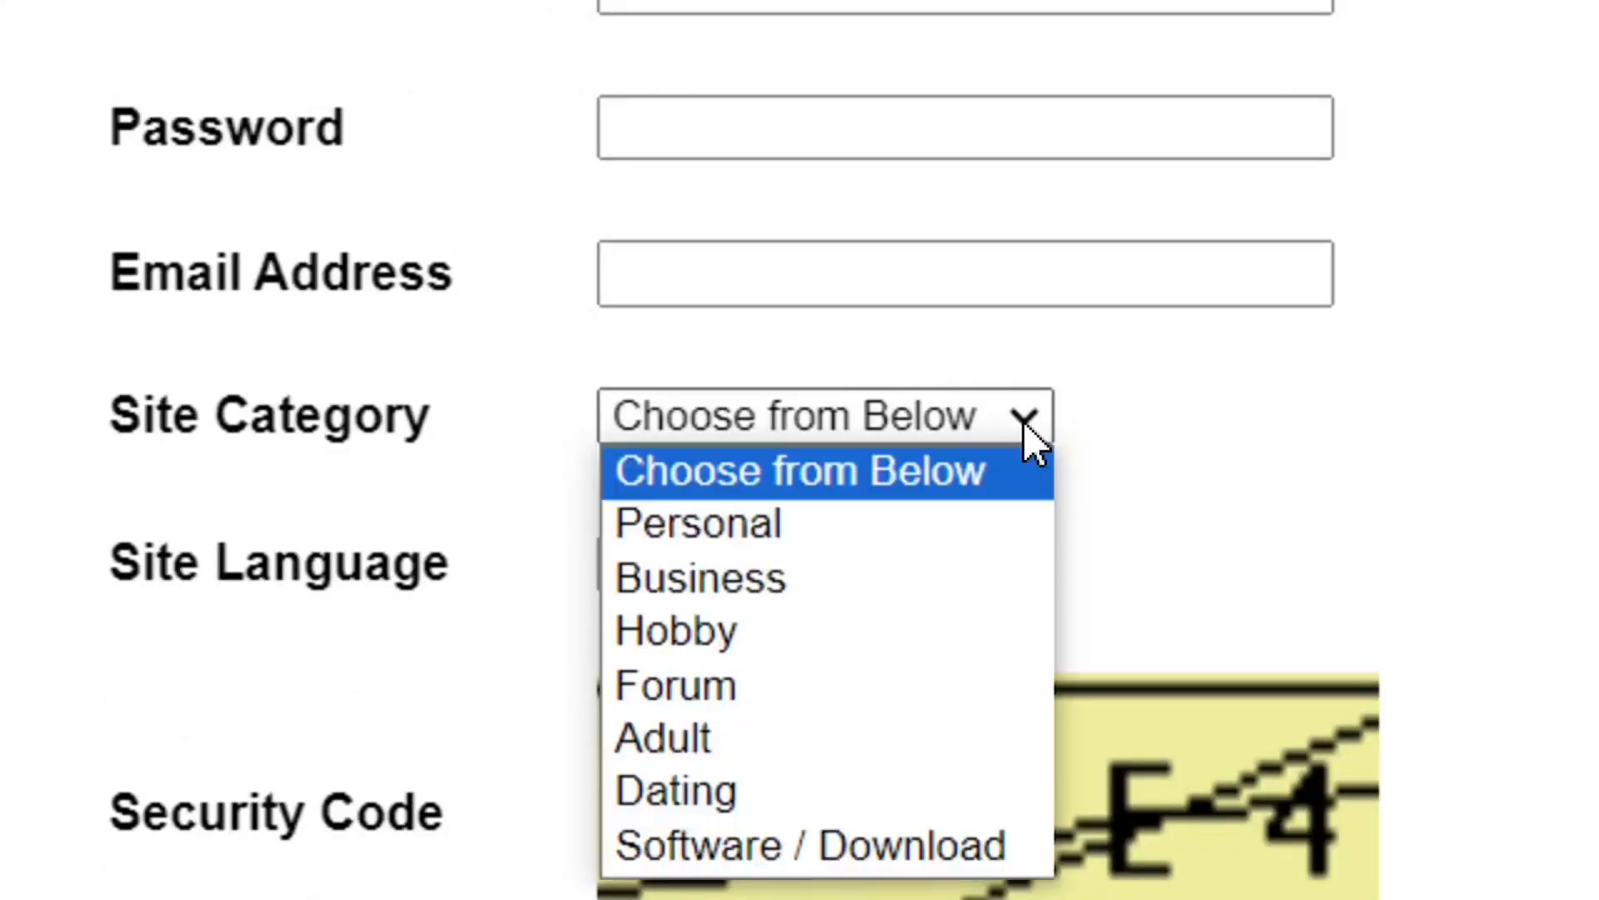
left_click(748, 533)
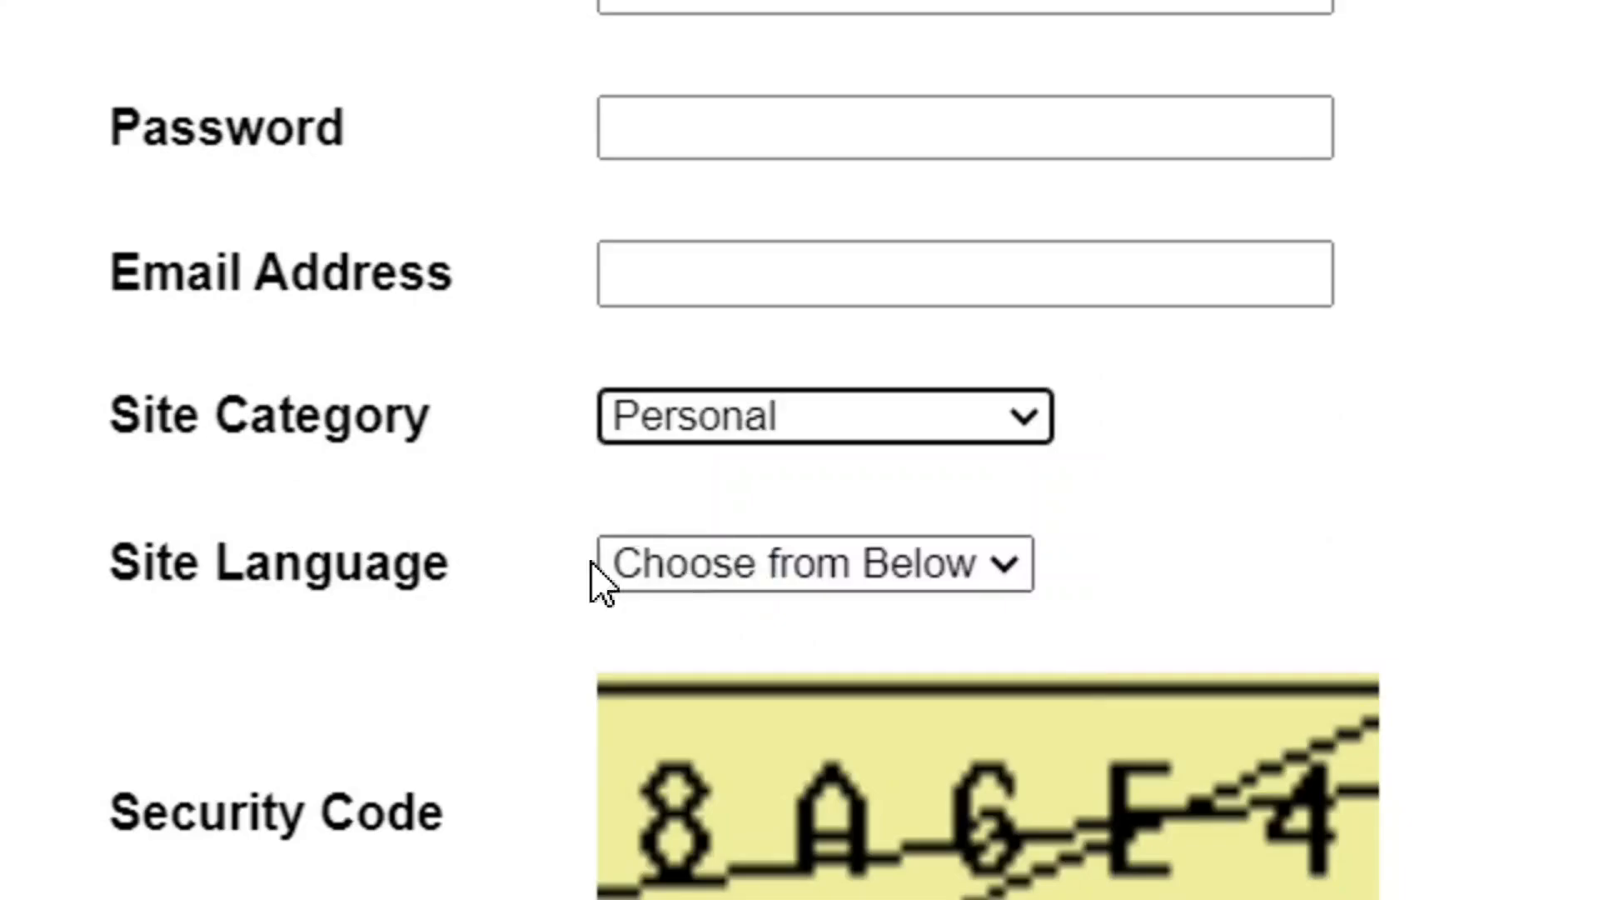
left_click(998, 568)
left_click(765, 685)
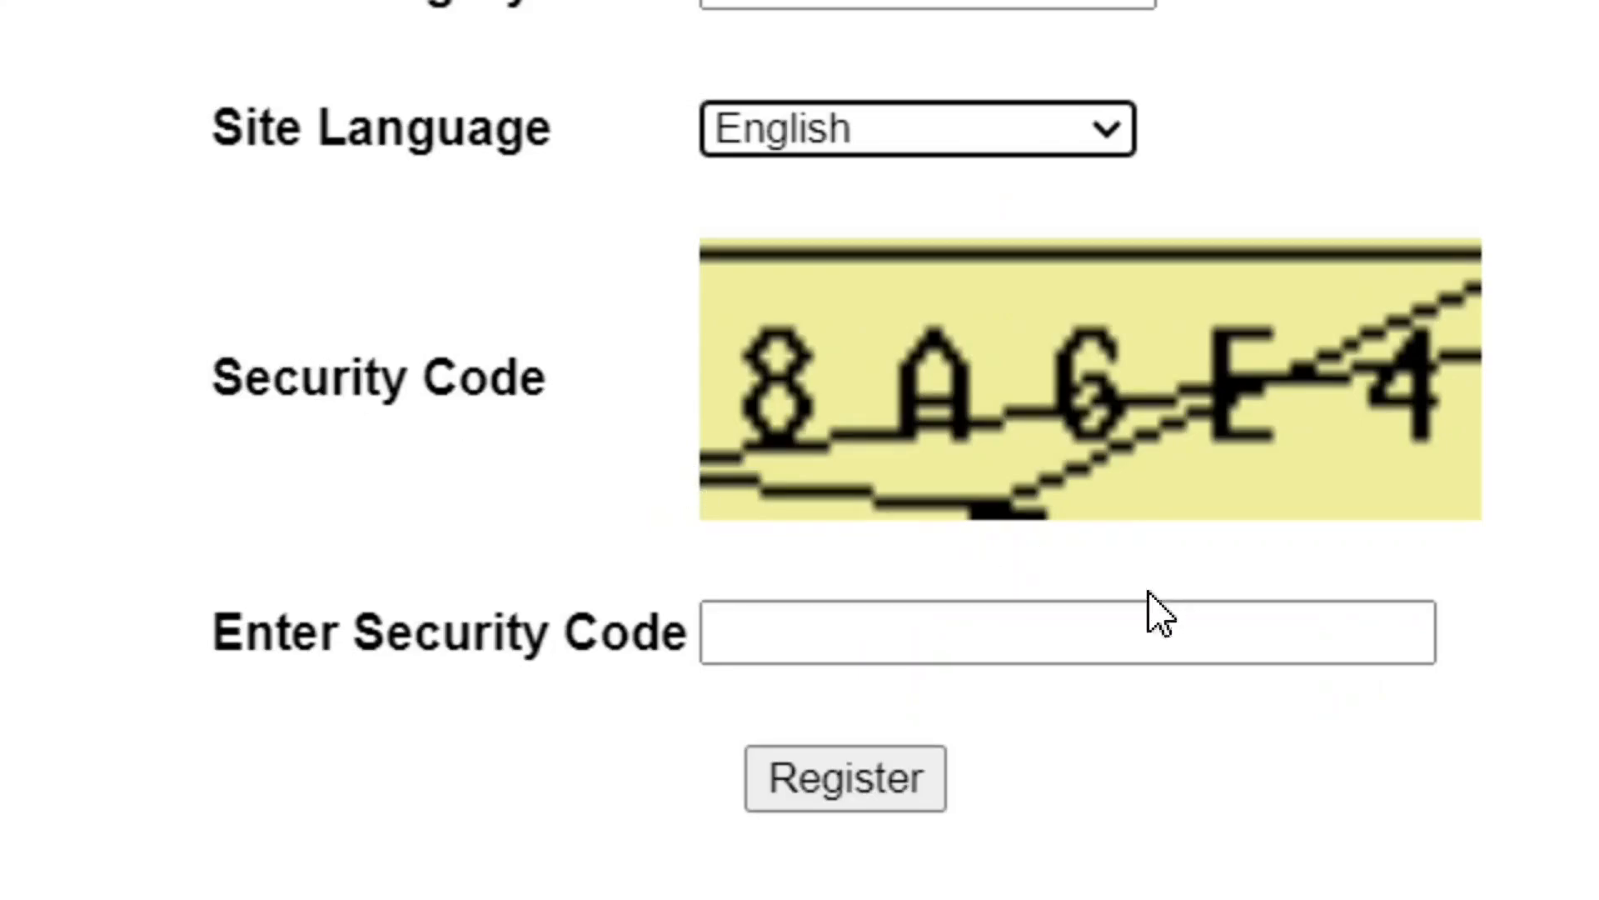
left_click(1114, 613)
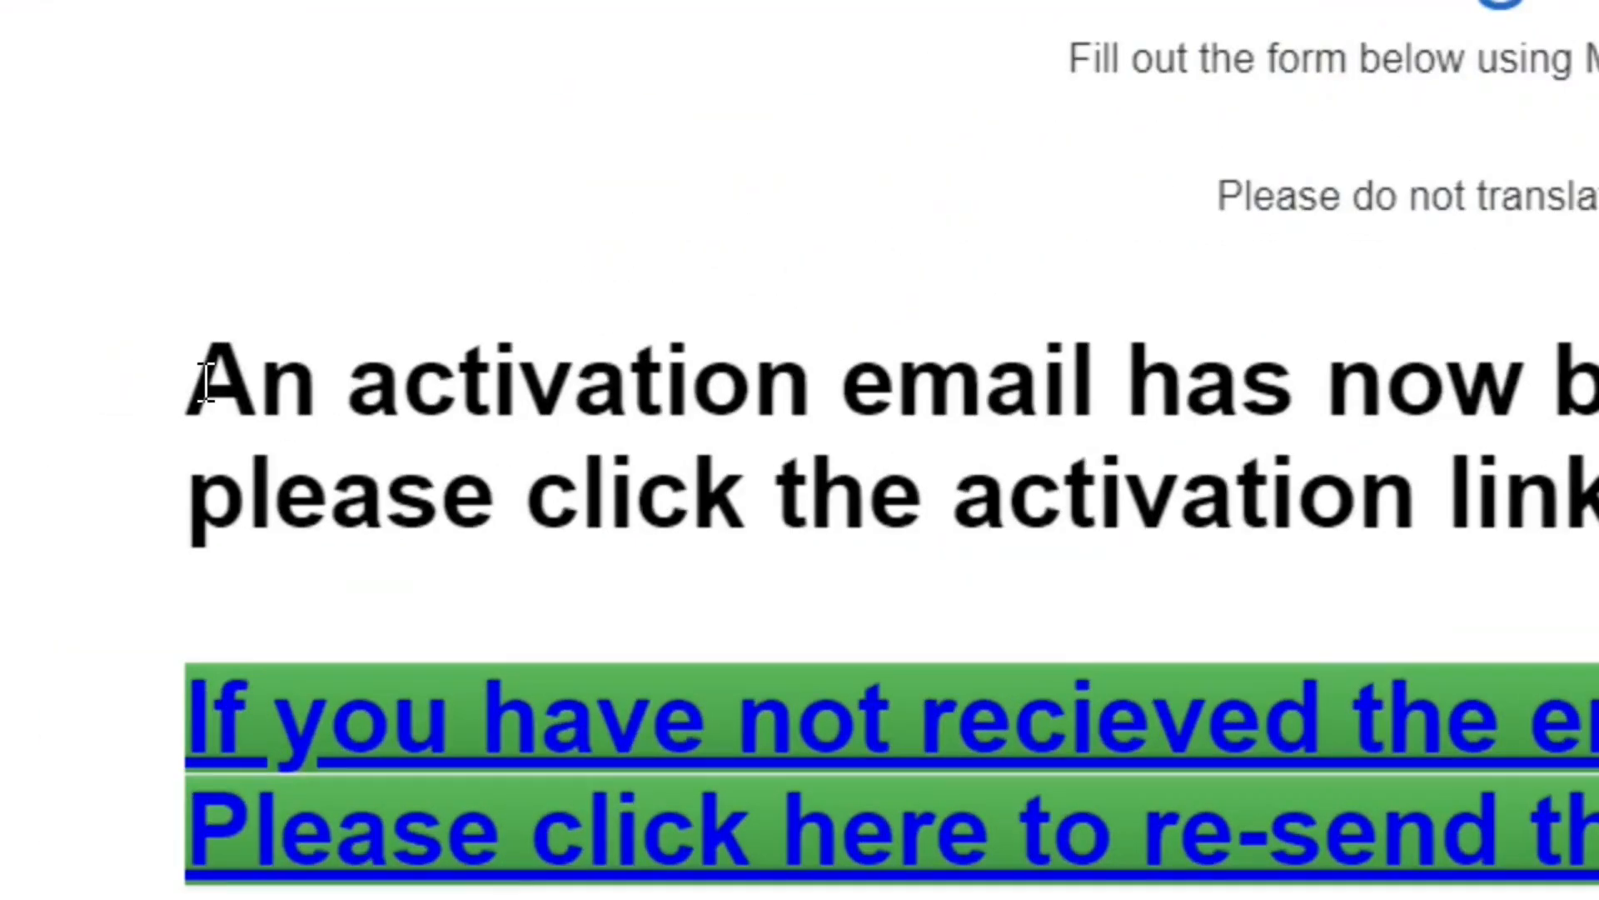
left_click_drag(200, 404, 503, 397)
left_click(484, 408)
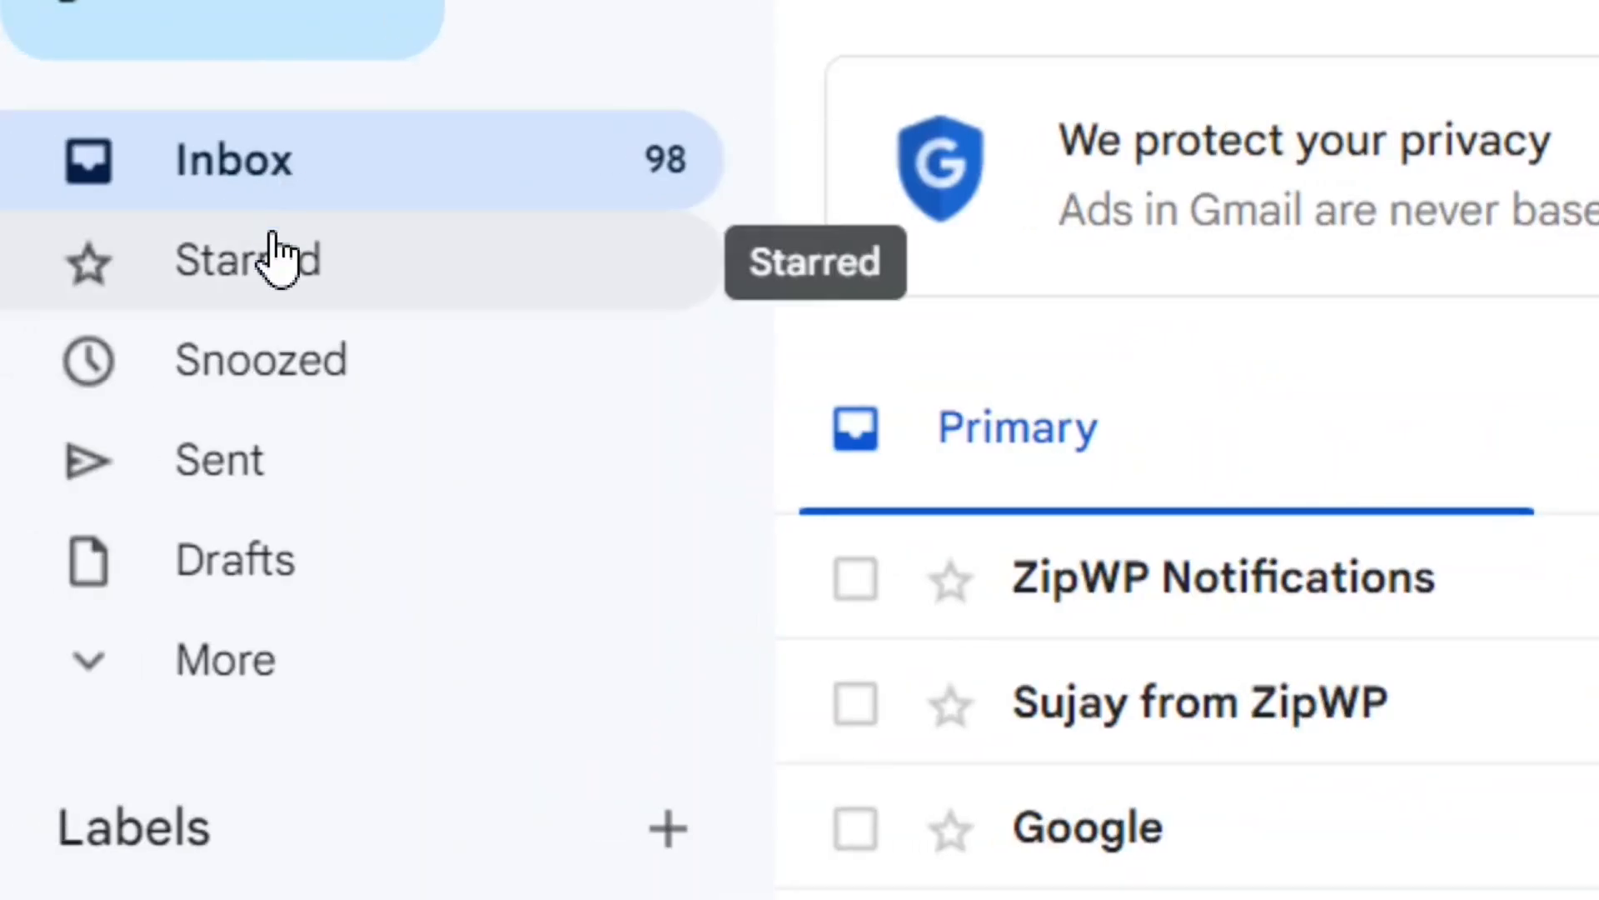
Step: Switch to Gmail, open the Hosting Activation email in the Spam folder and report it as not spam
left_click(157, 702)
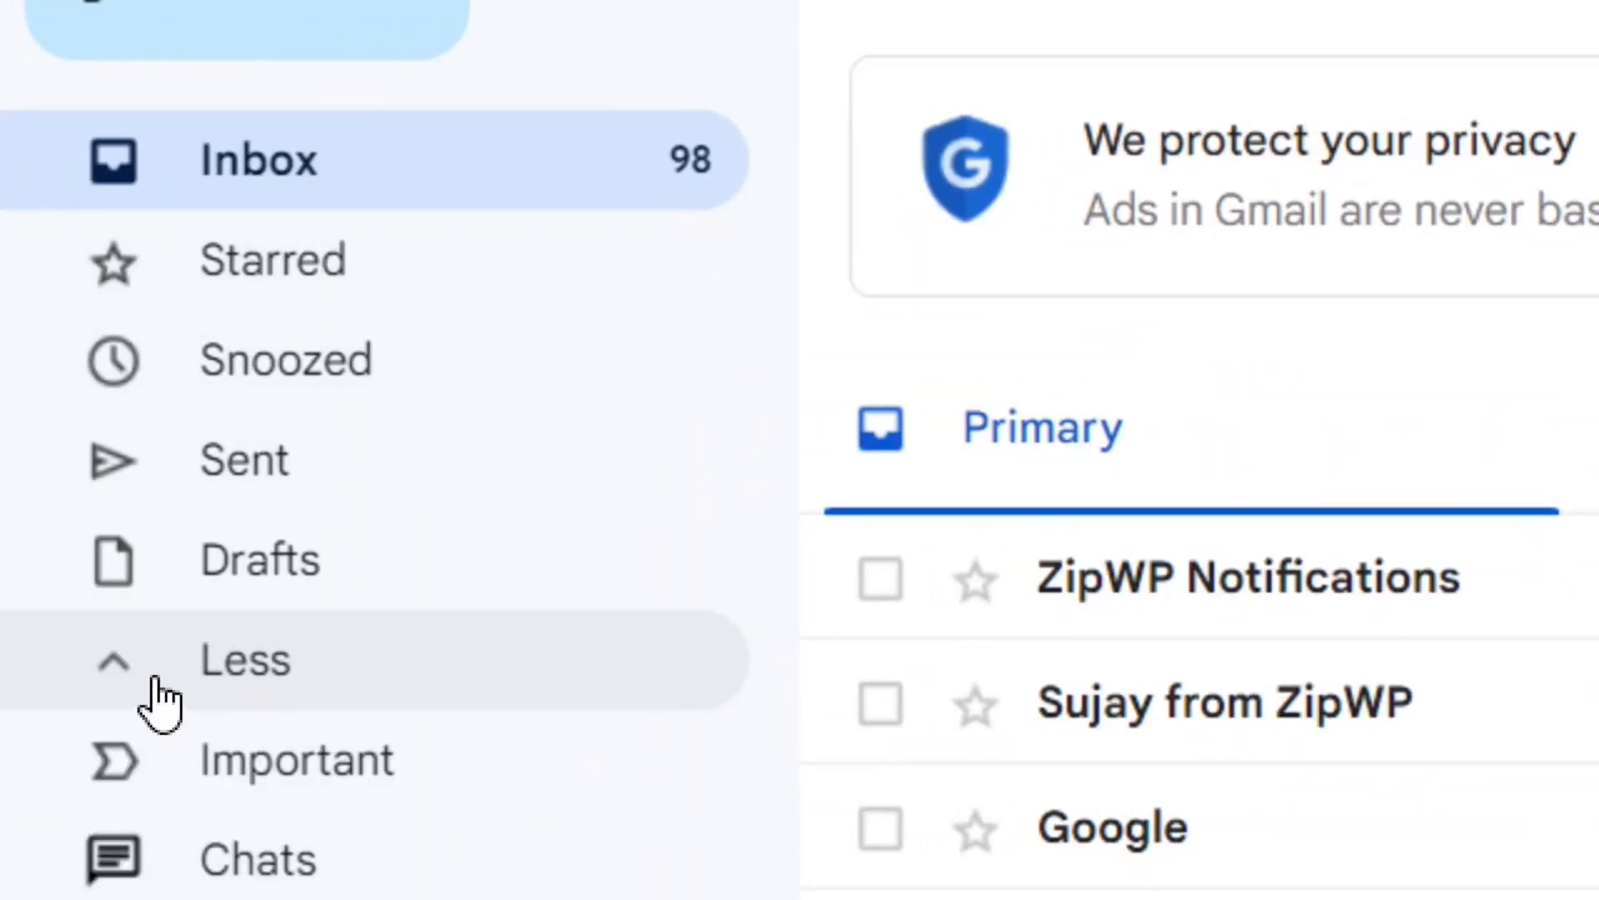
scroll(383, 825, "down", 3)
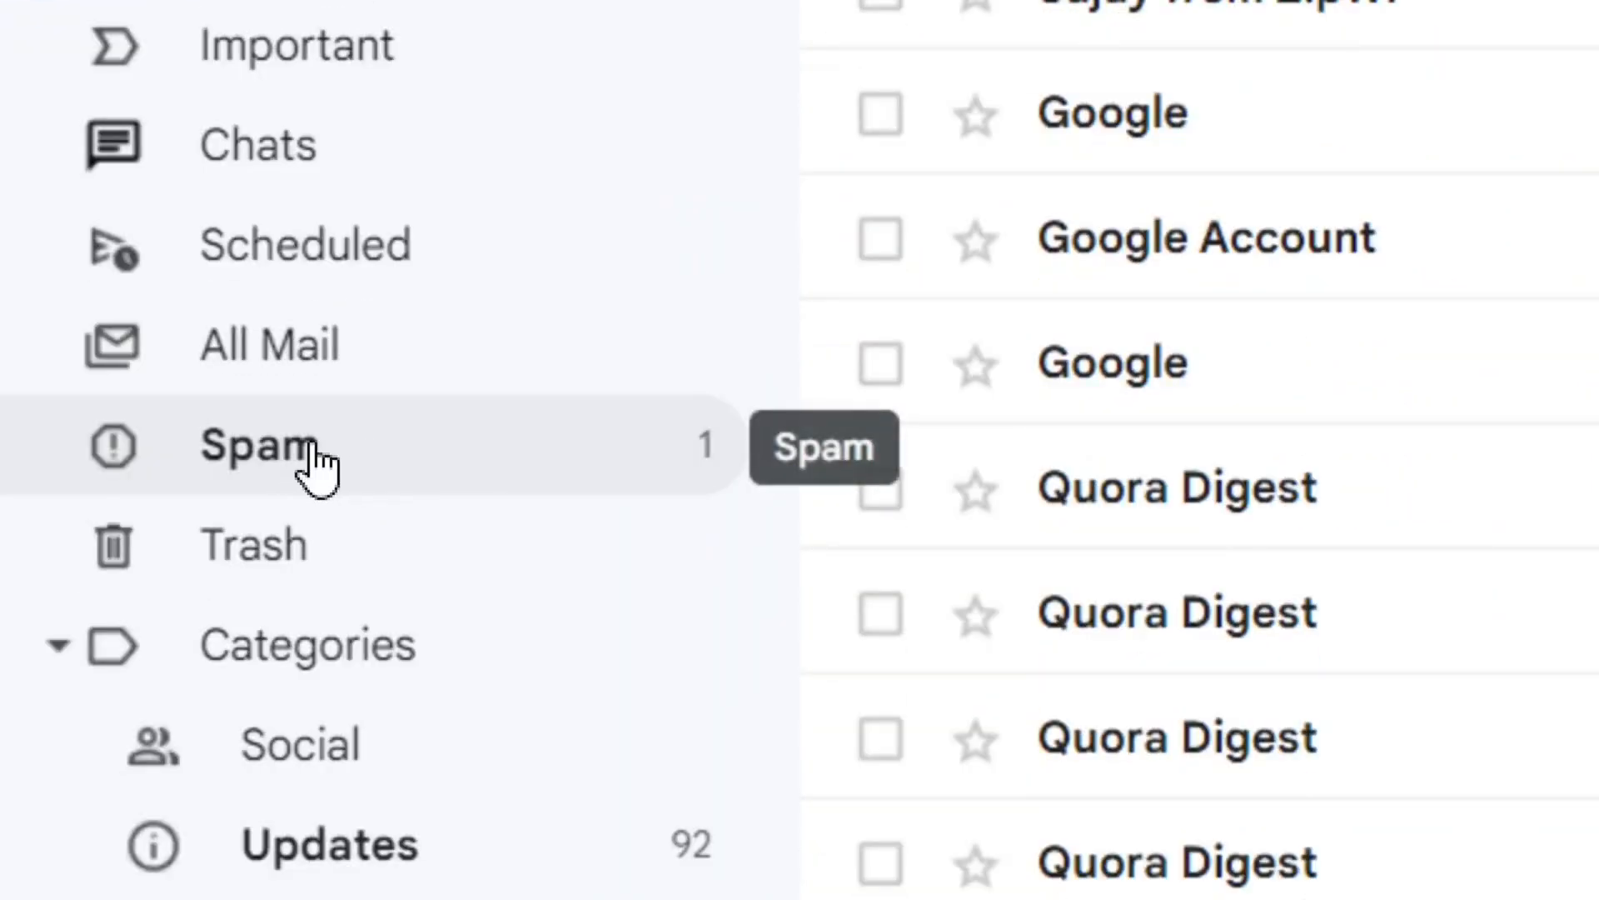
left_click(350, 462)
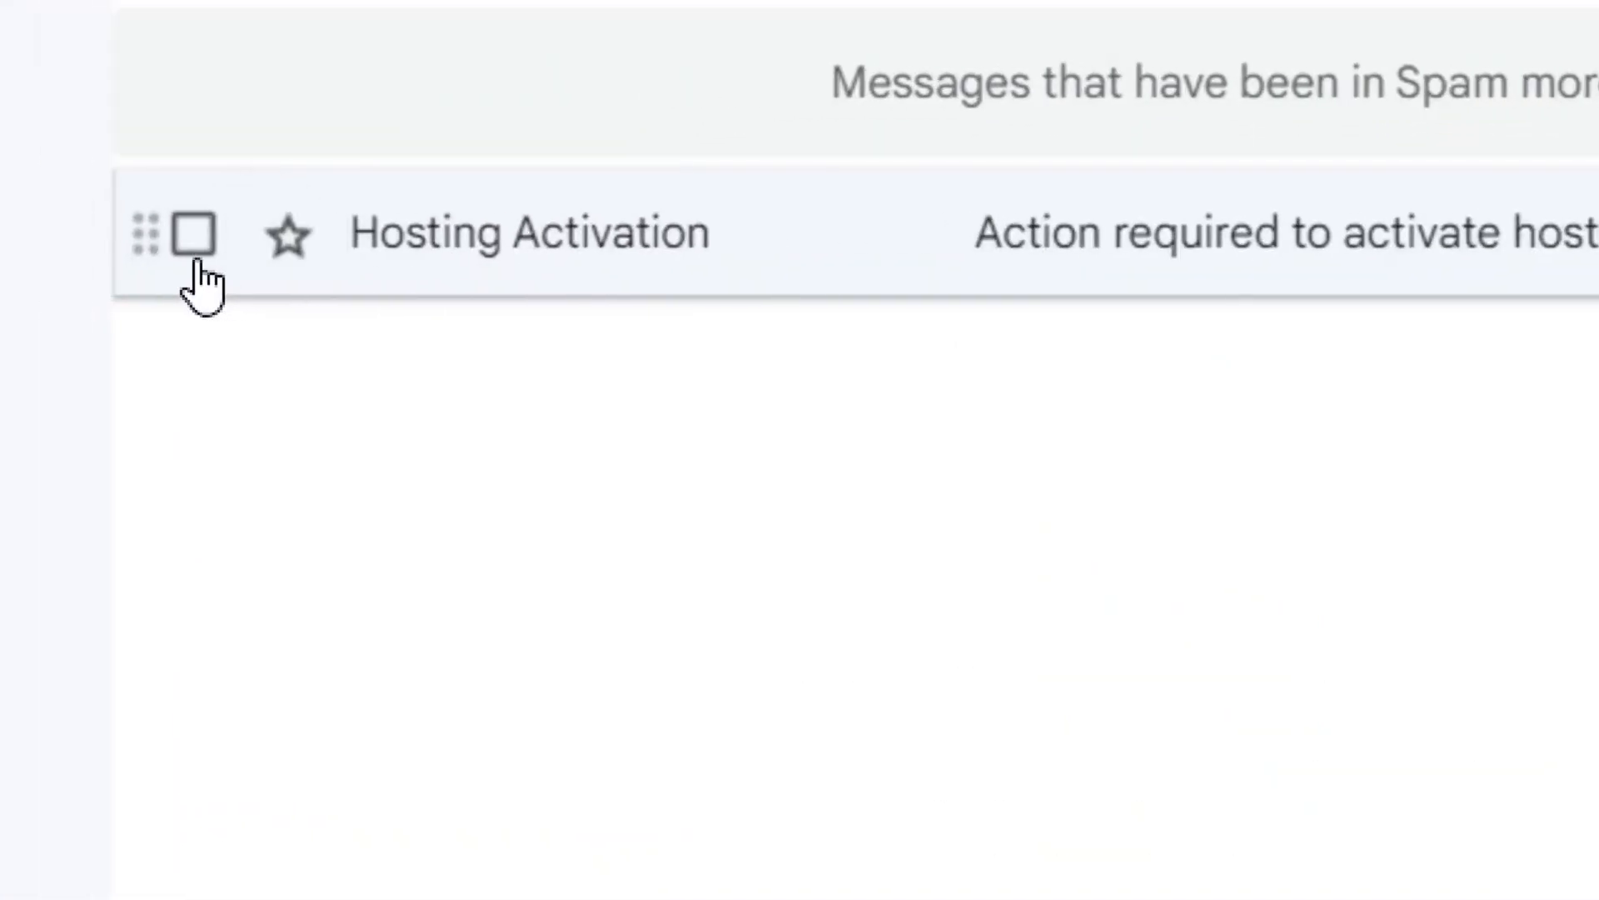
left_click(573, 263)
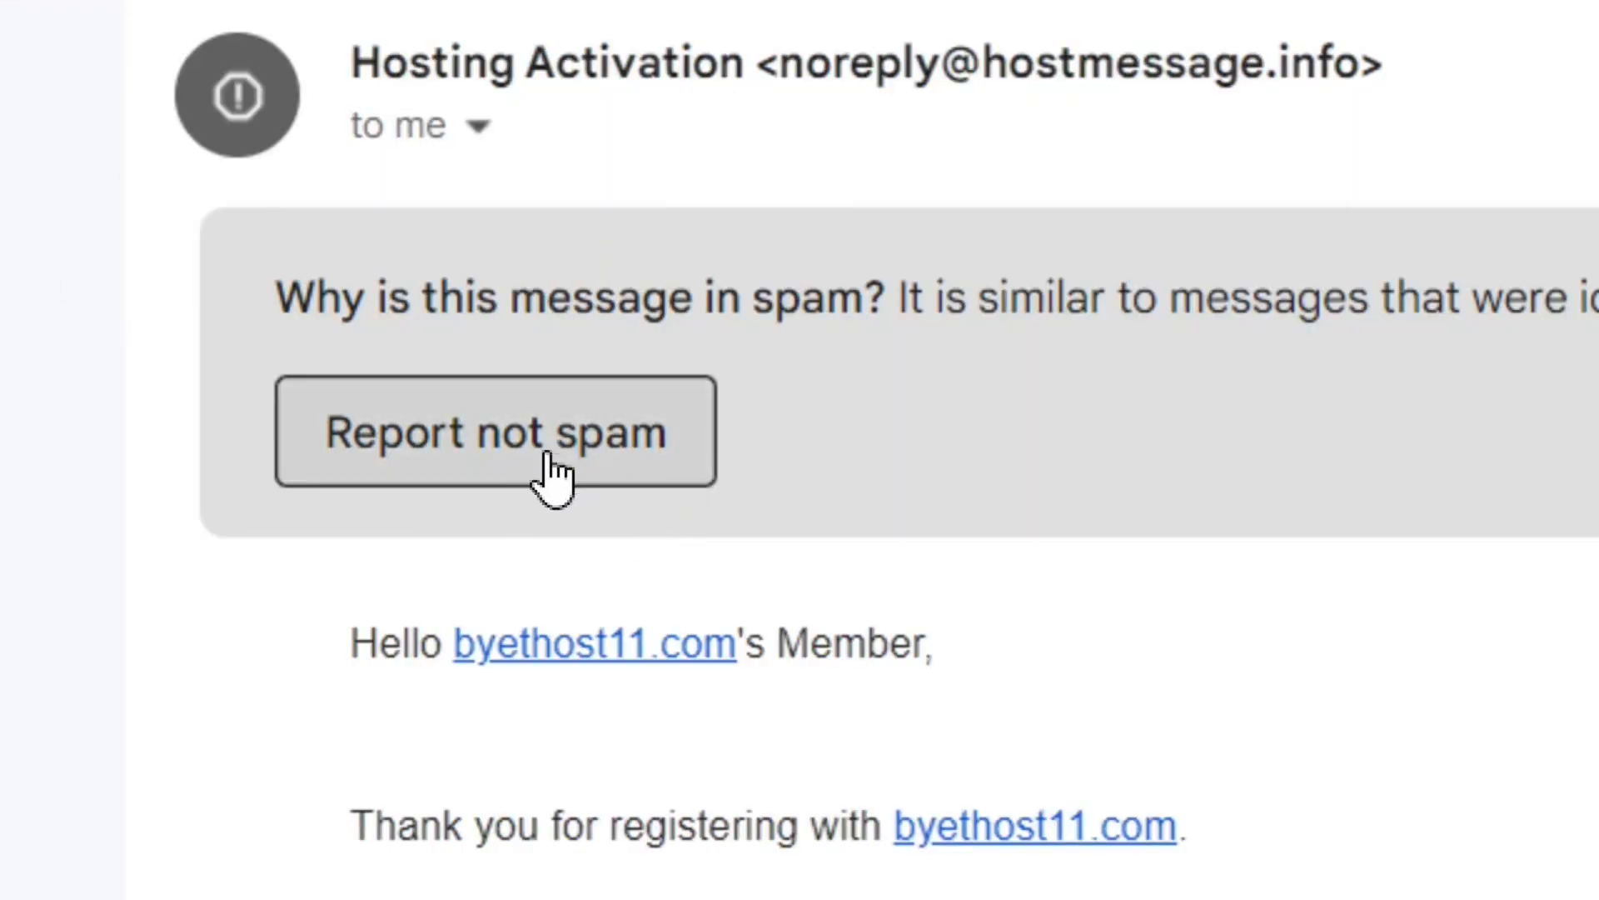
left_click(505, 470)
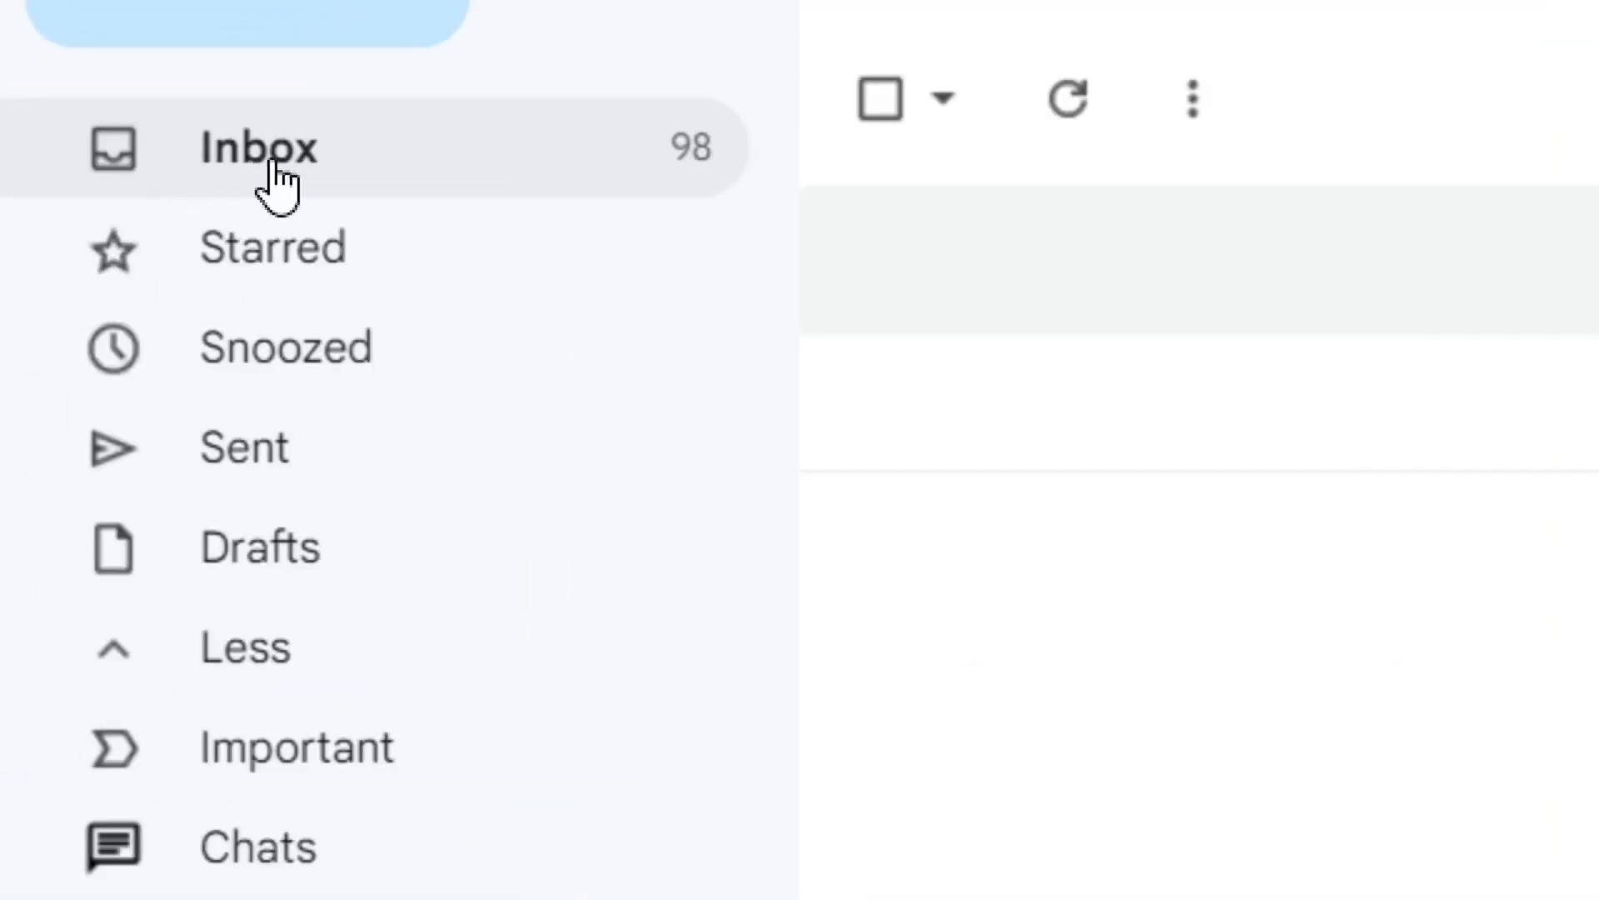
Step: Open the Hosting Activation email from the inbox and try to activate the hosting account through its link
left_click(281, 165)
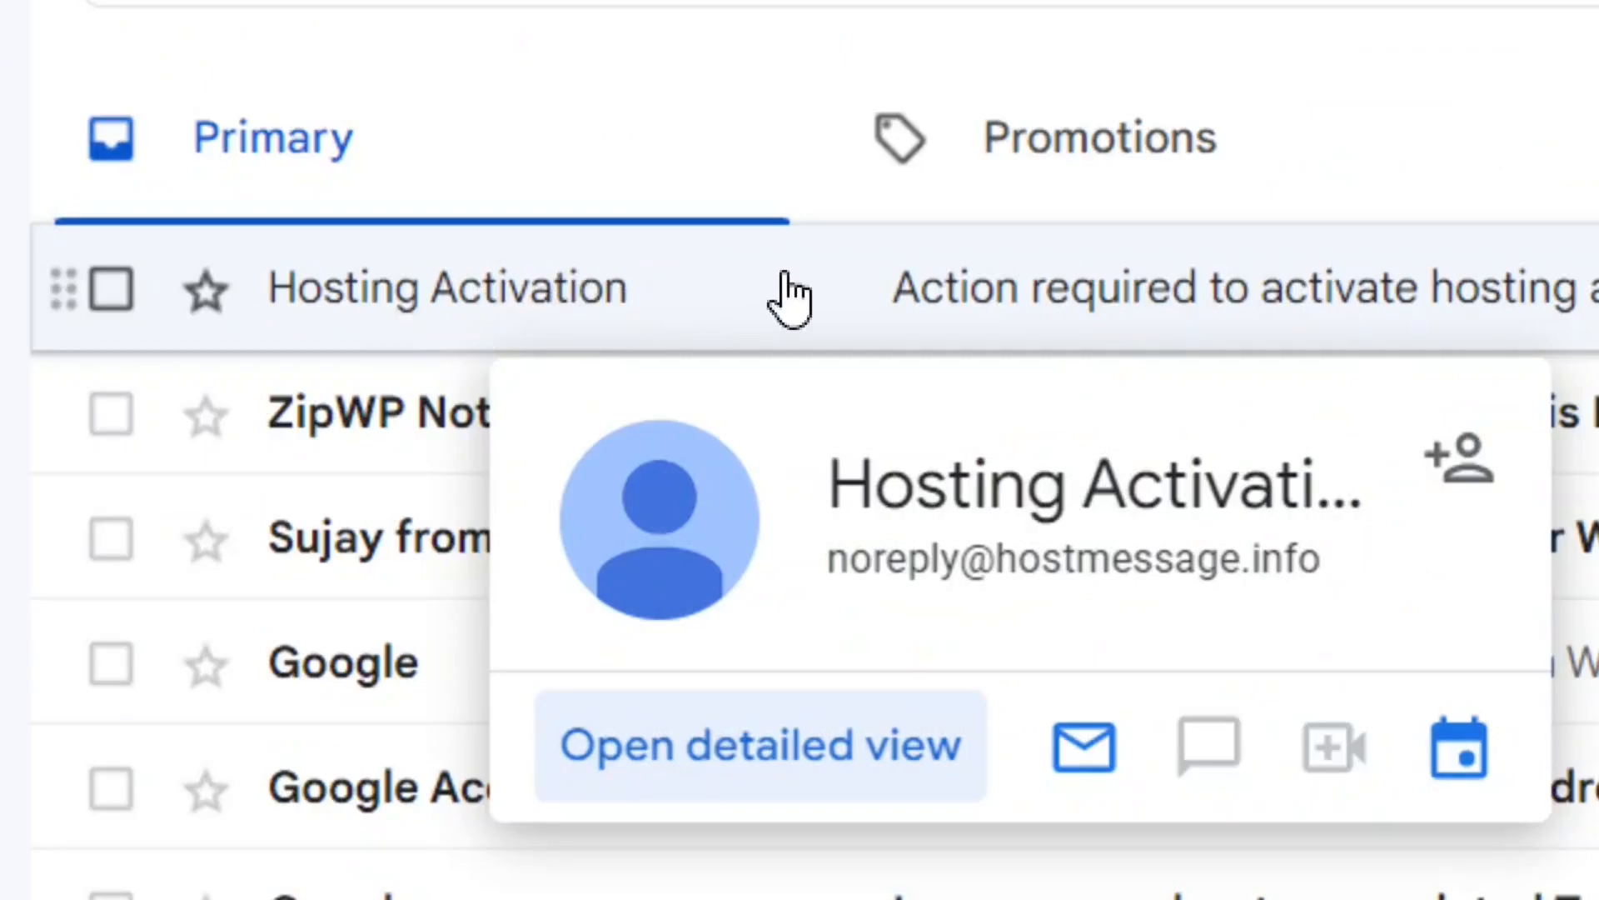
left_click(903, 301)
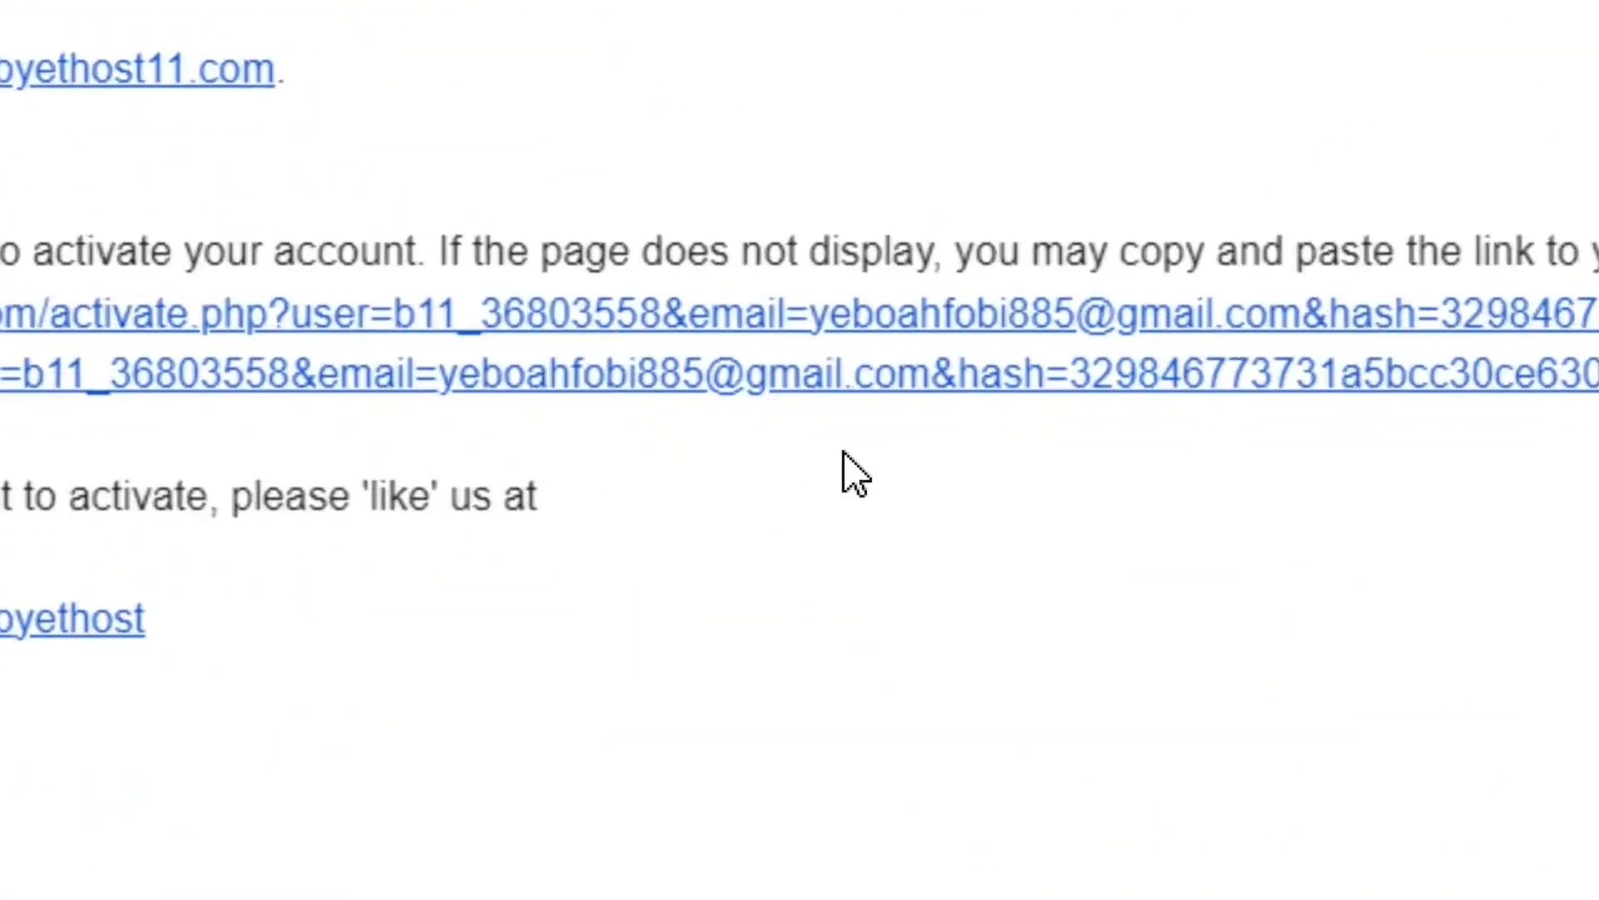
left_click(793, 372)
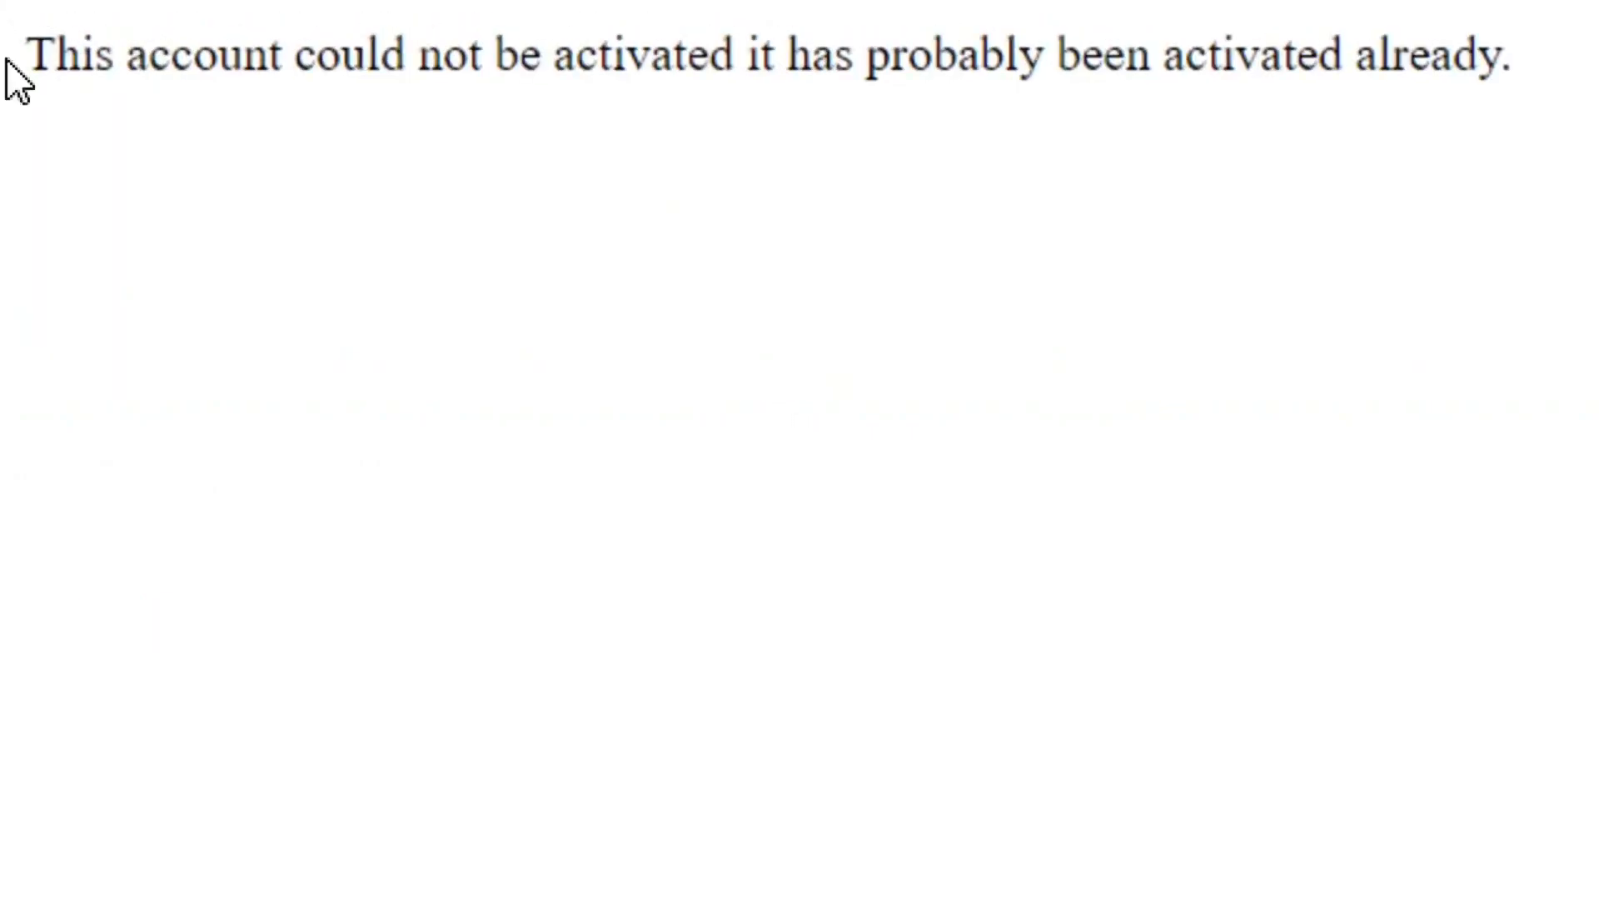
left_click_drag(10, 66, 1526, 7)
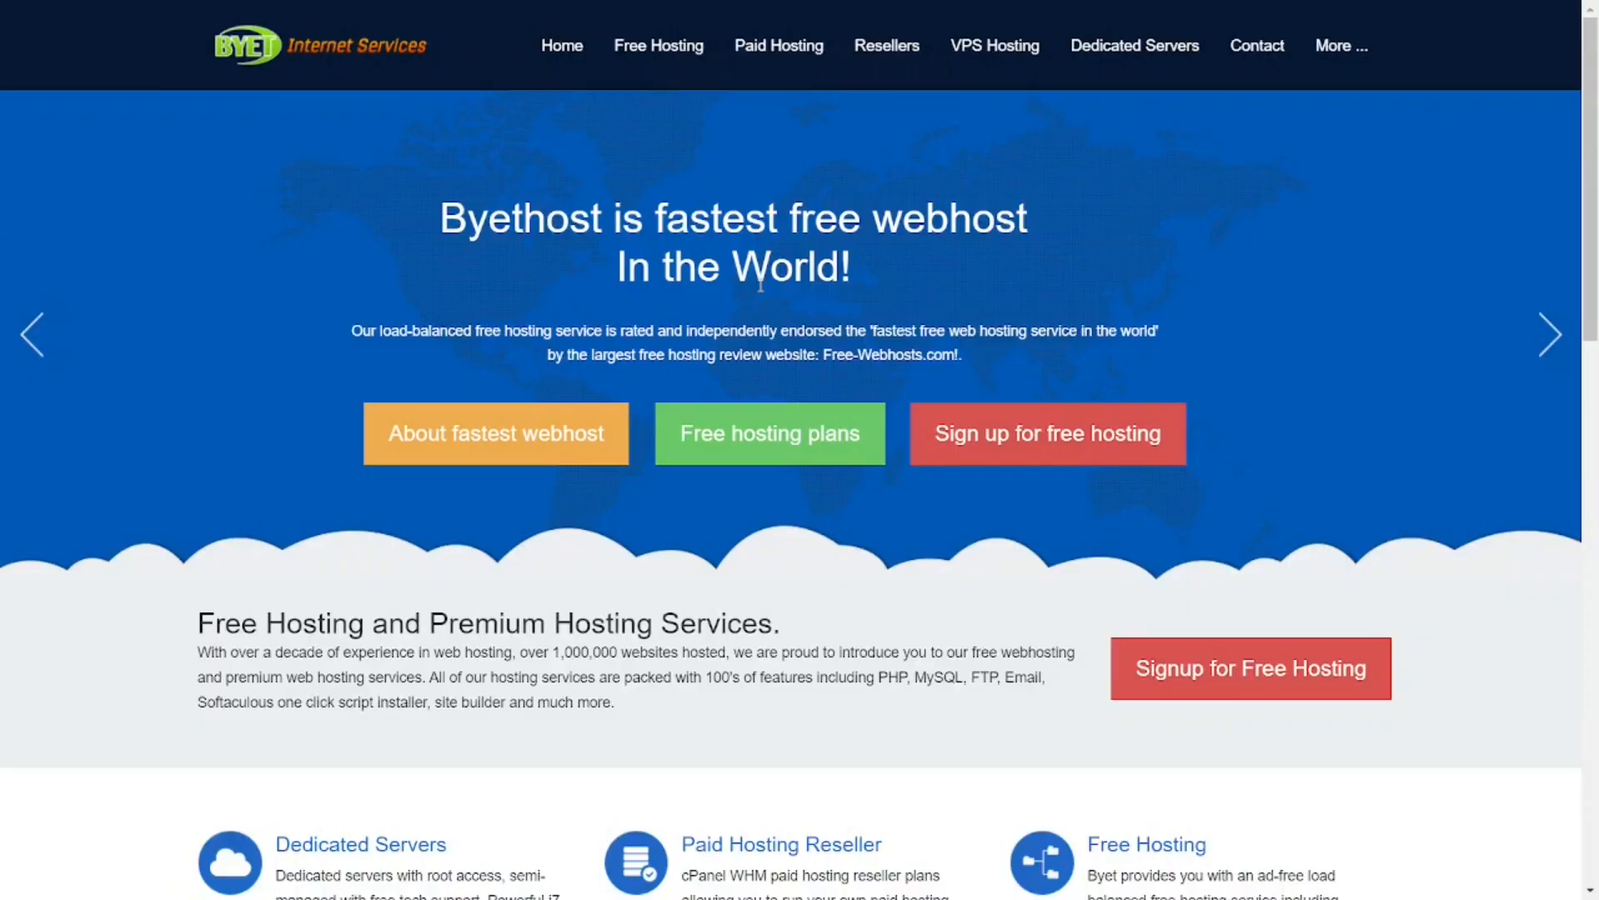
Step: Return to the Byet site's Free Hosting Plans page and open the plan signup form again
mouse_move(658, 51)
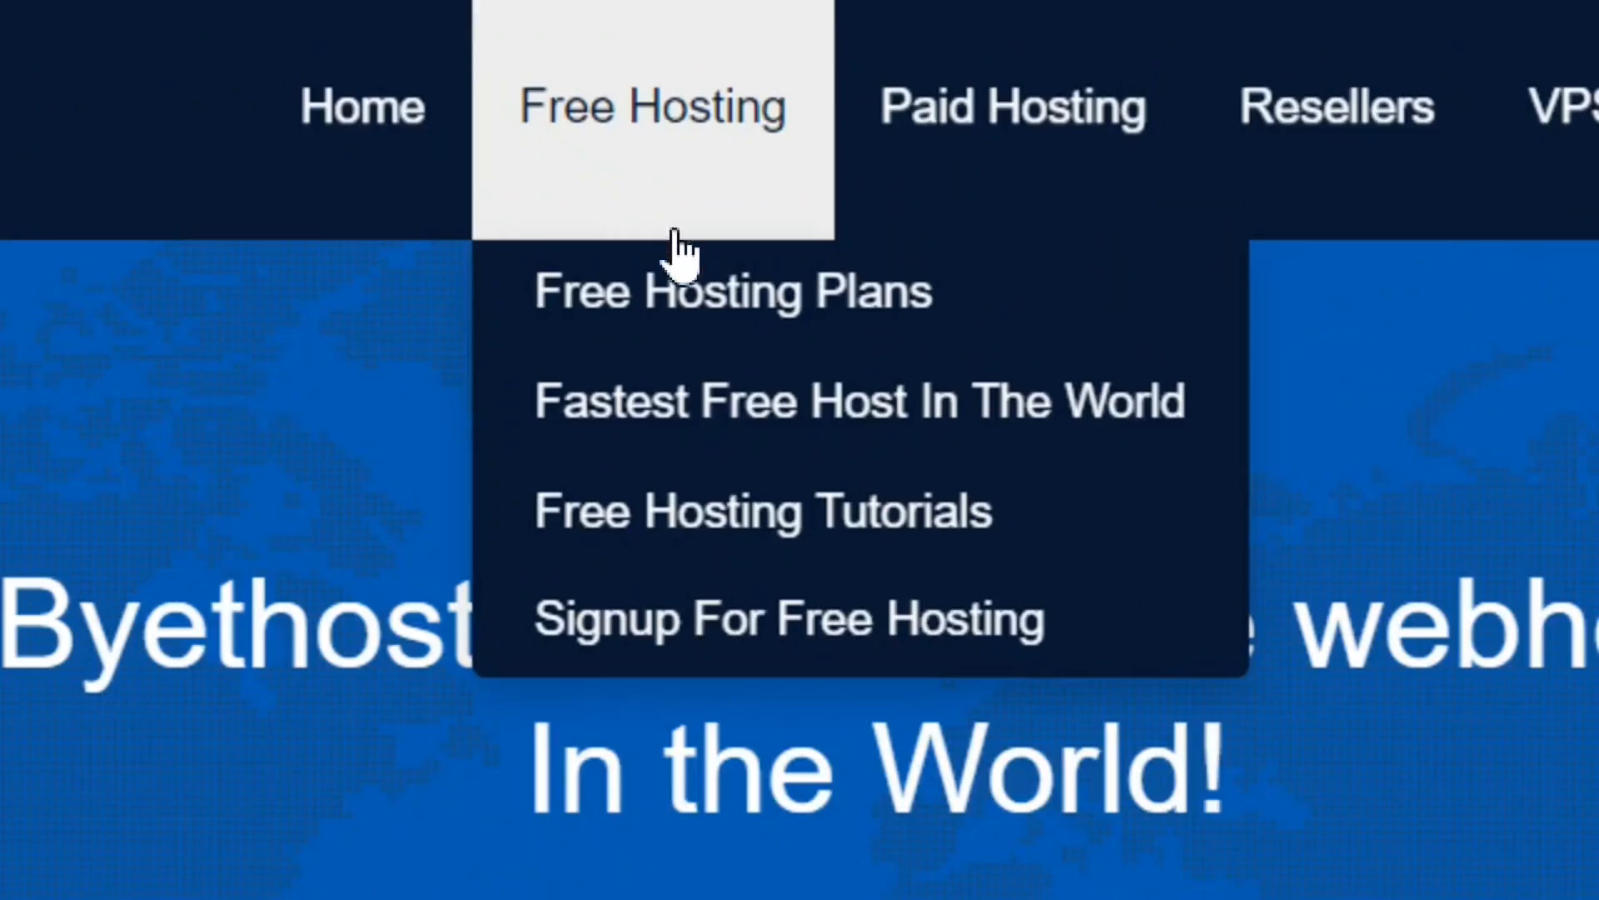
left_click(753, 285)
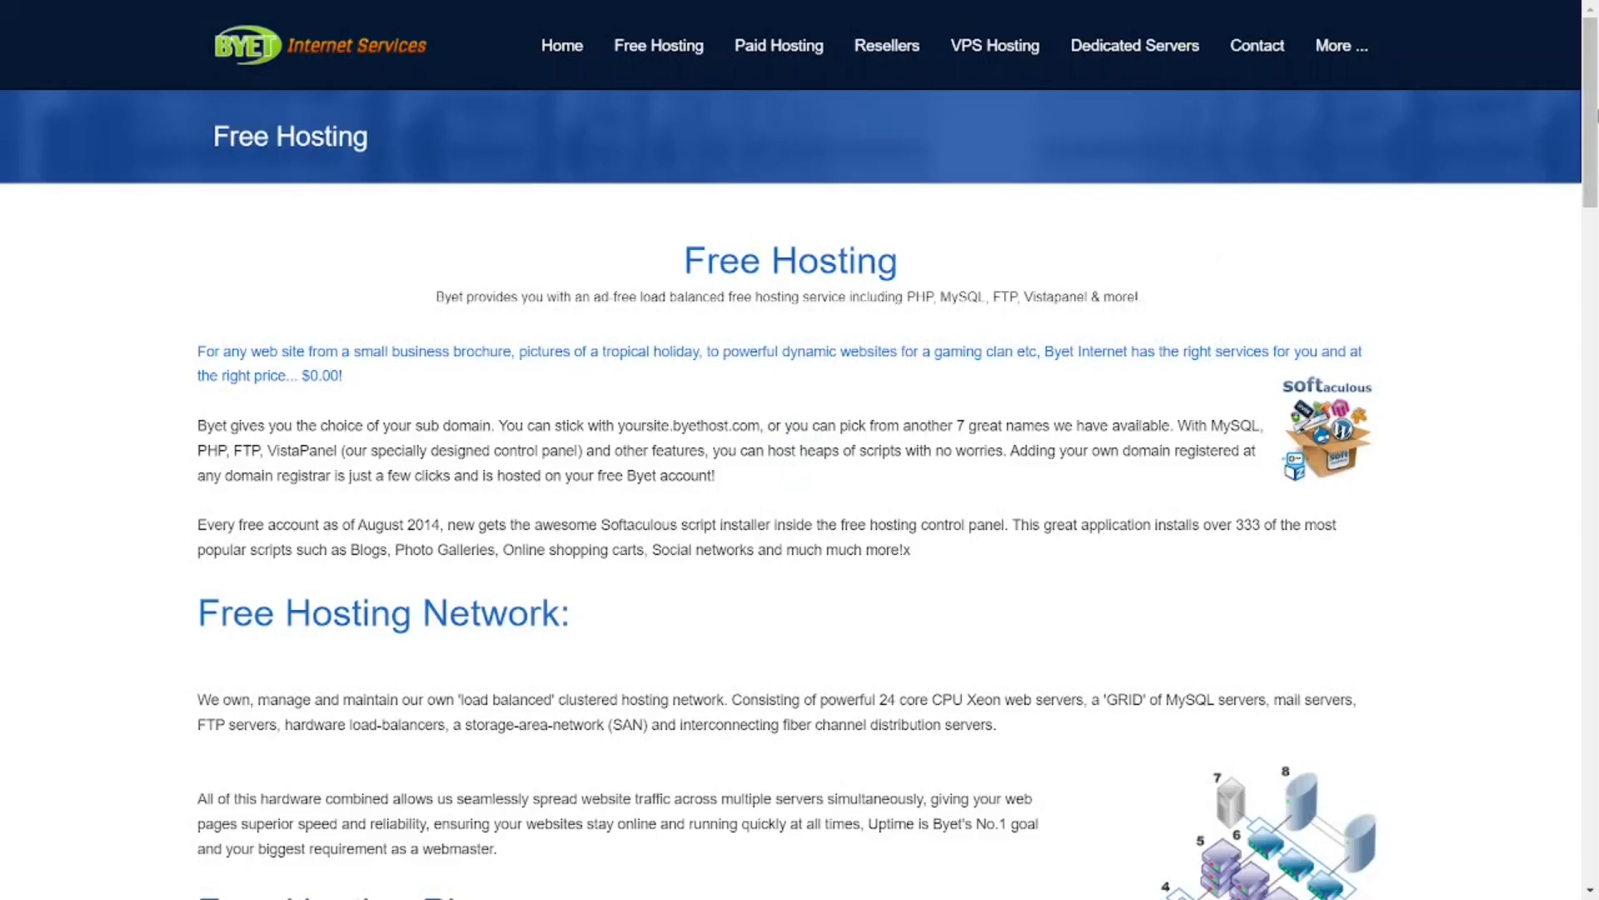
scroll(920, 546, "down", 15)
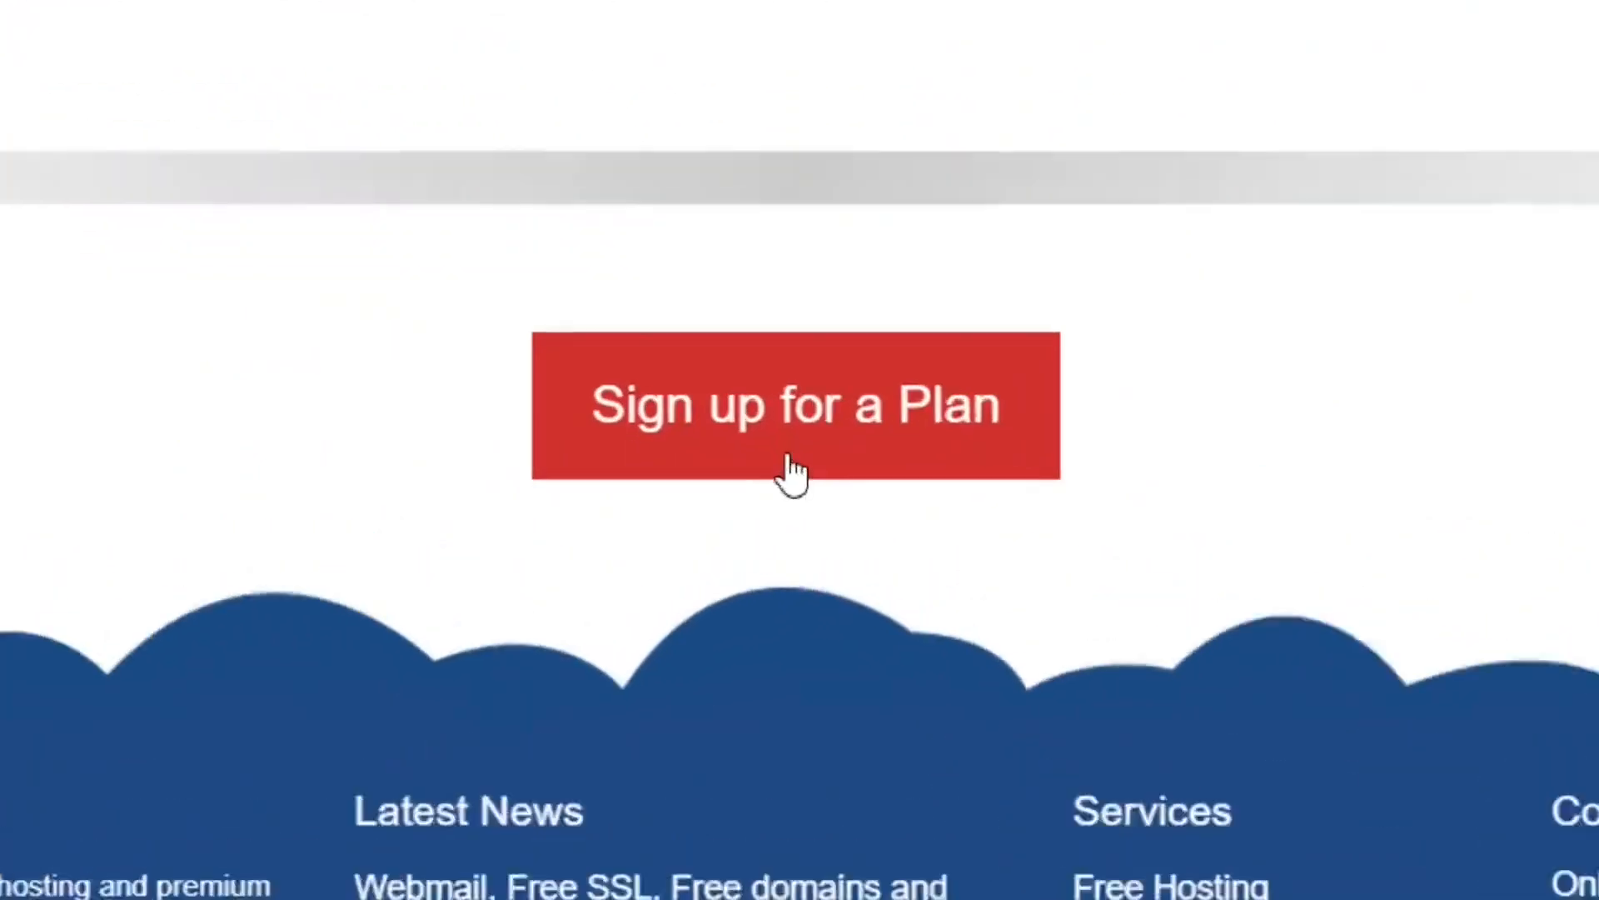
left_click(791, 471)
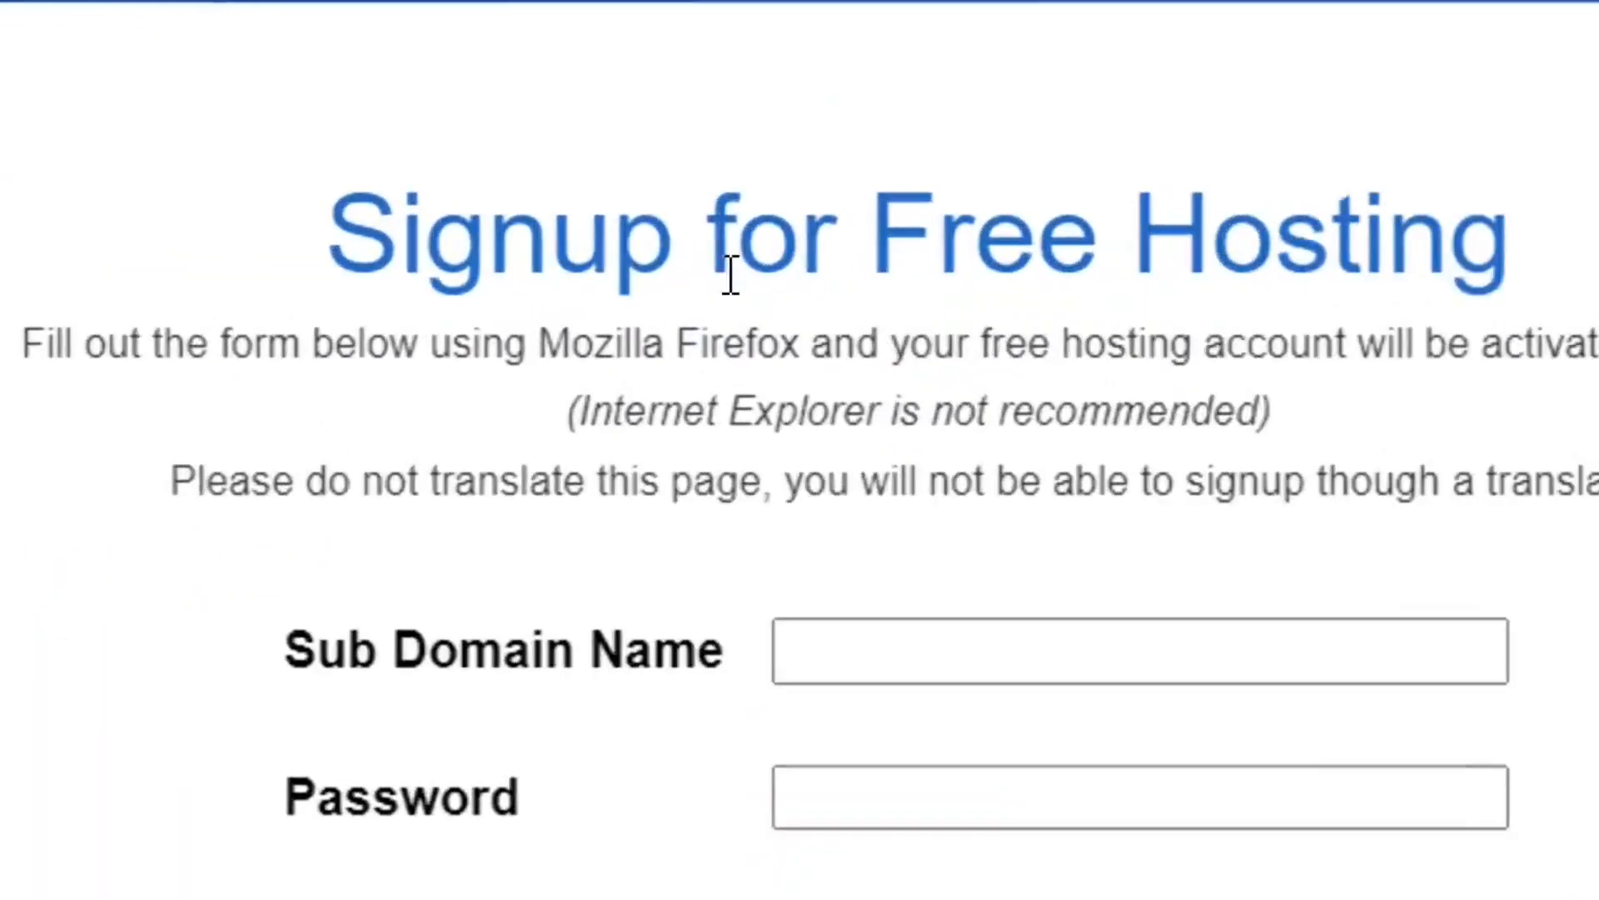
Step: Fill in the signup form with sub domain name bloggingtoolsss, site category Personal and site language English
scroll(945, 412, "down", 2)
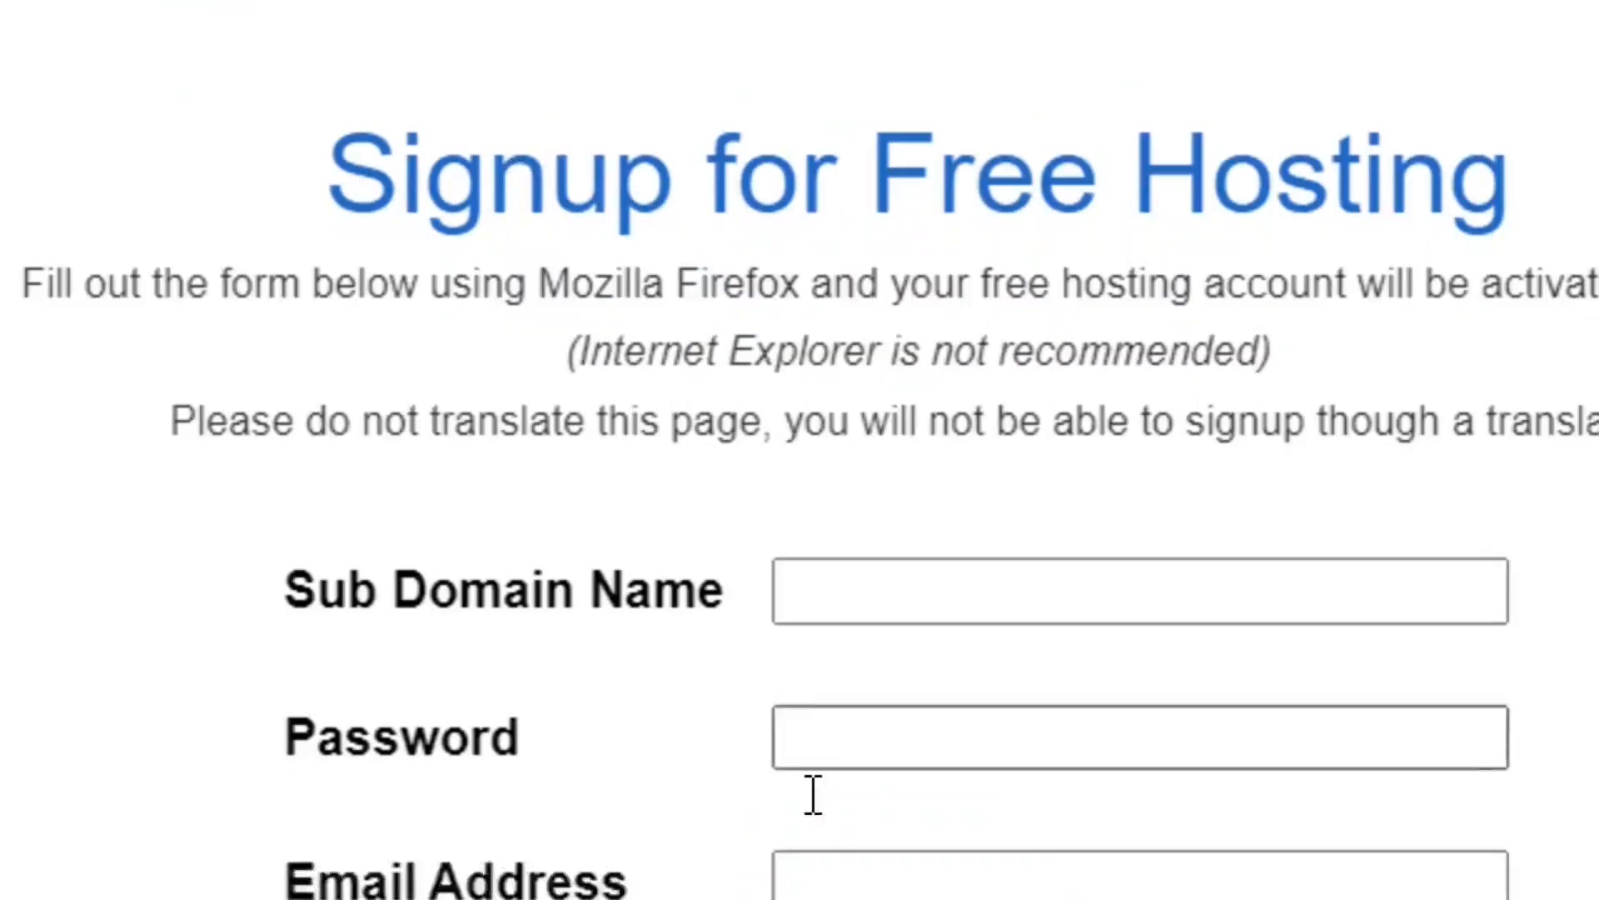
left_click(1006, 548)
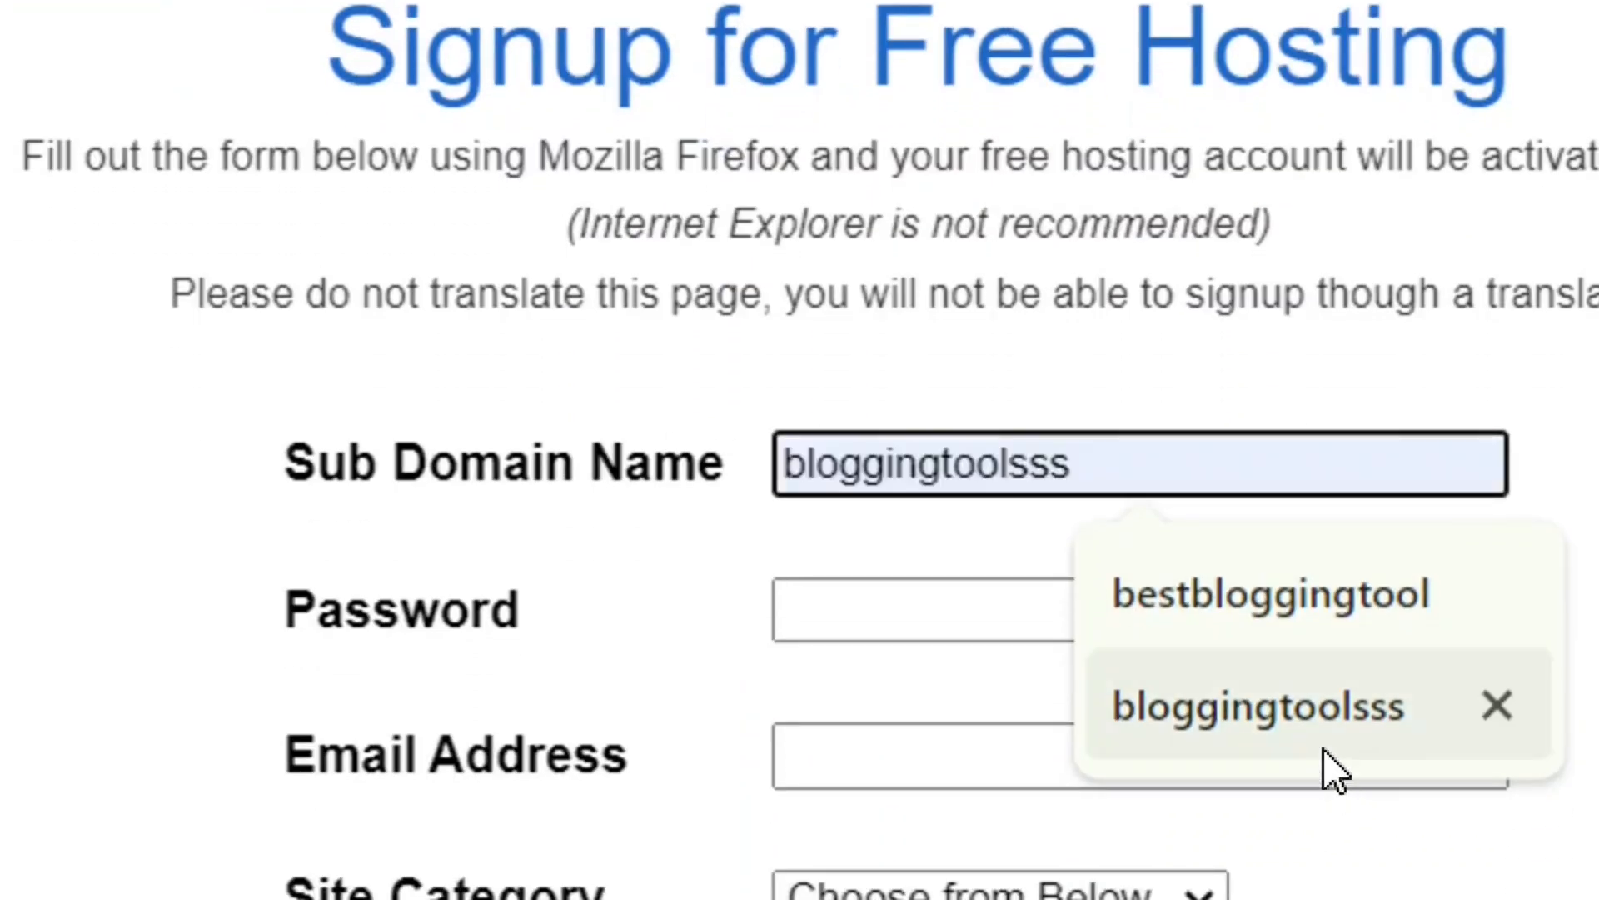
left_click(1323, 743)
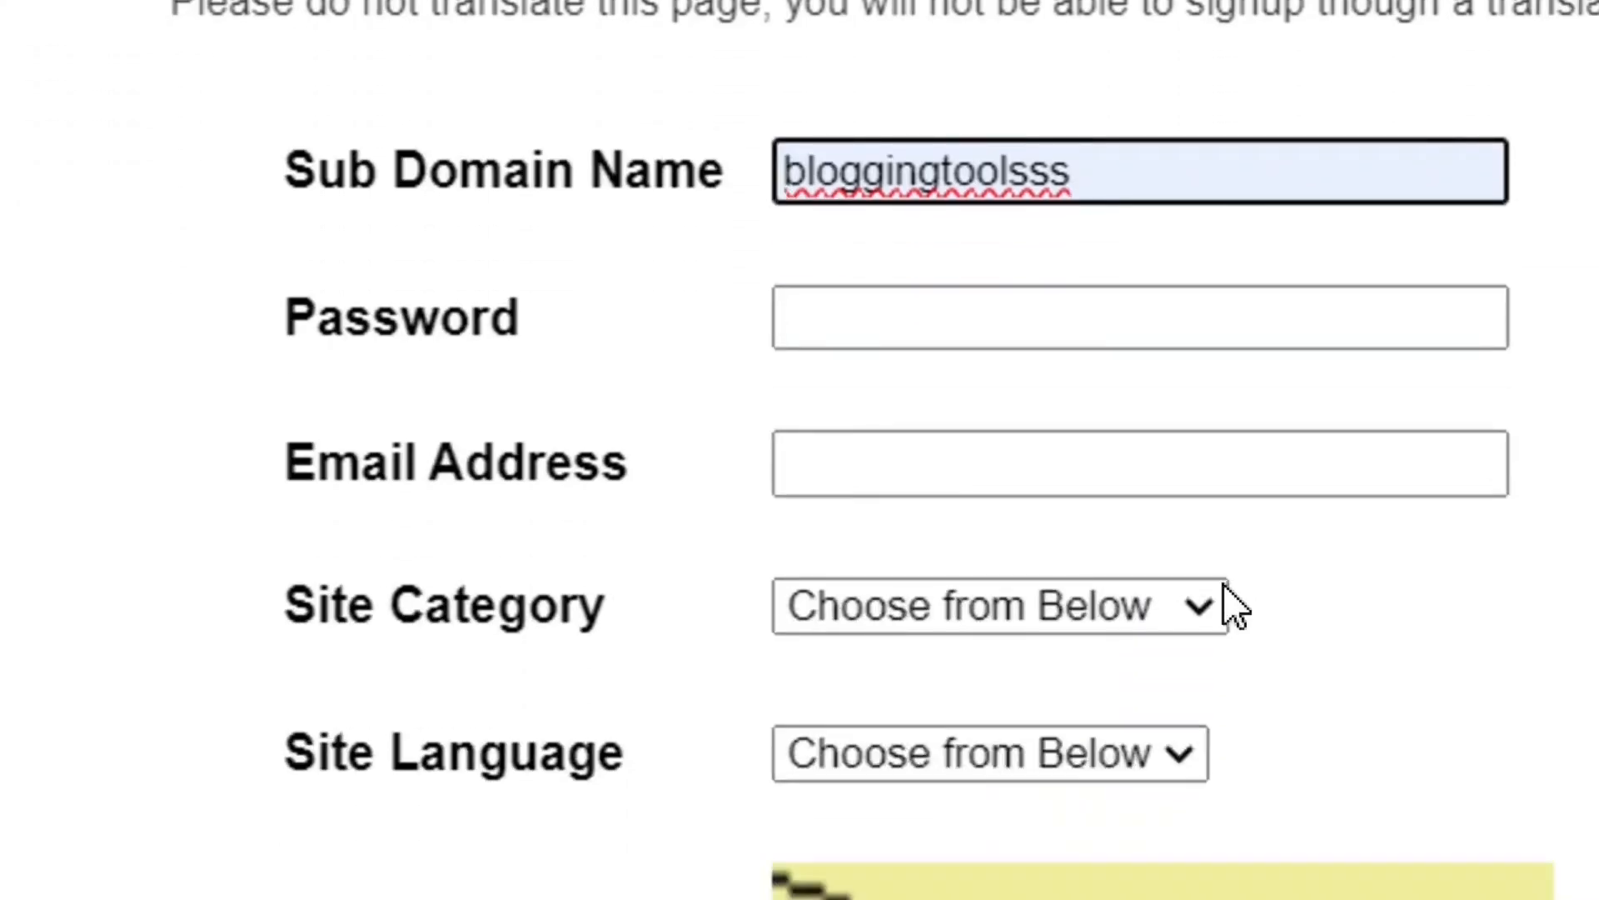
left_click(1207, 627)
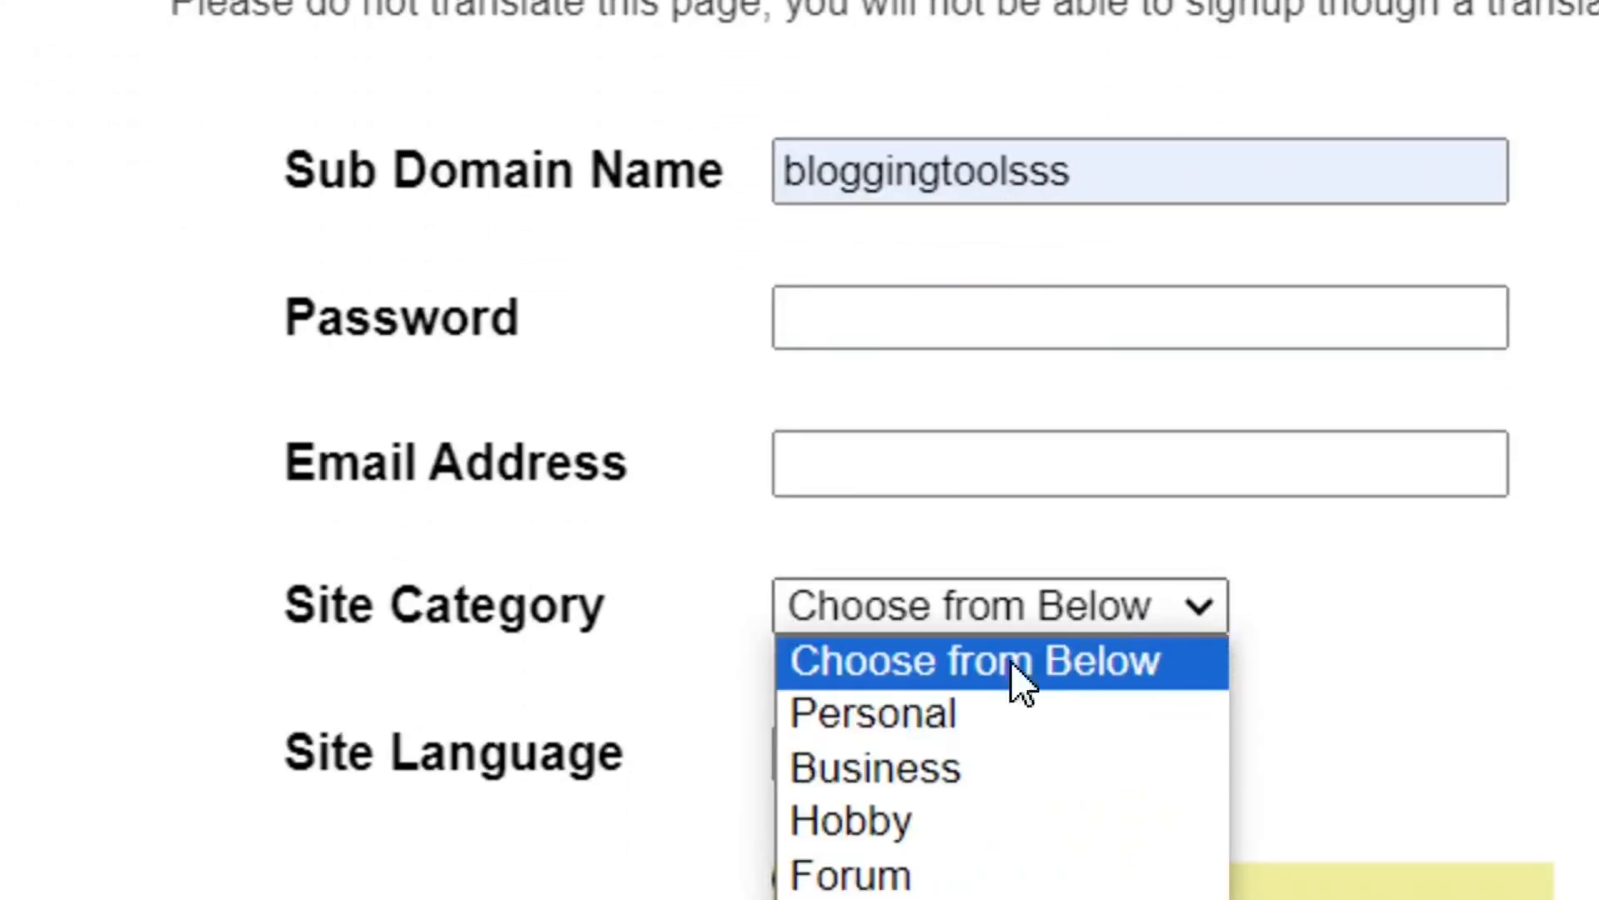
left_click(951, 725)
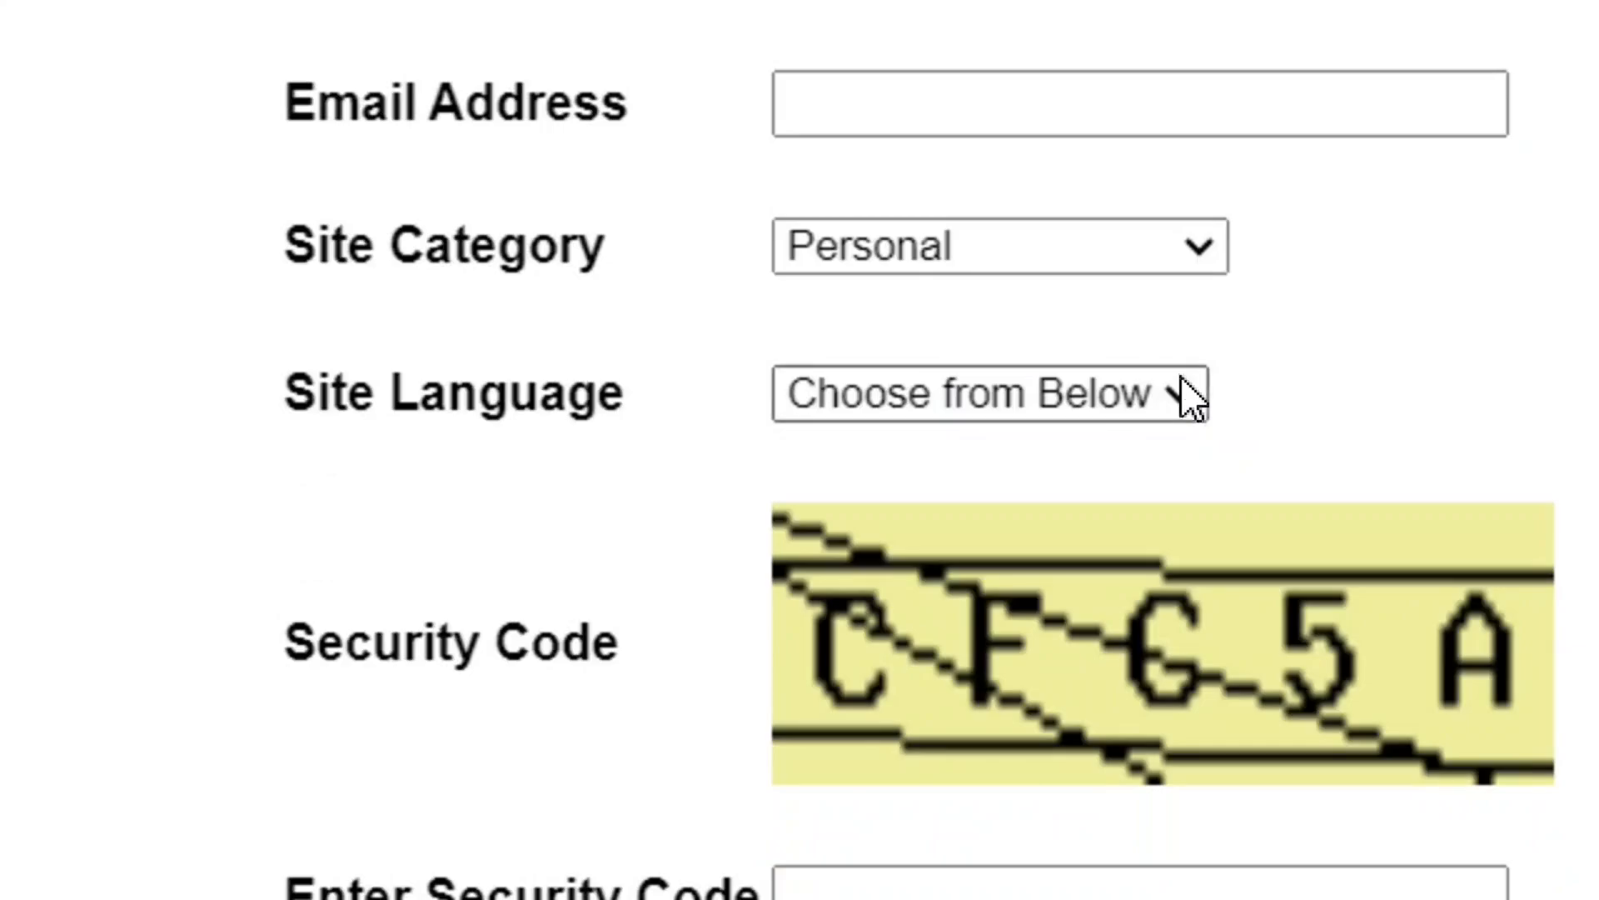
left_click(1186, 412)
left_click(978, 498)
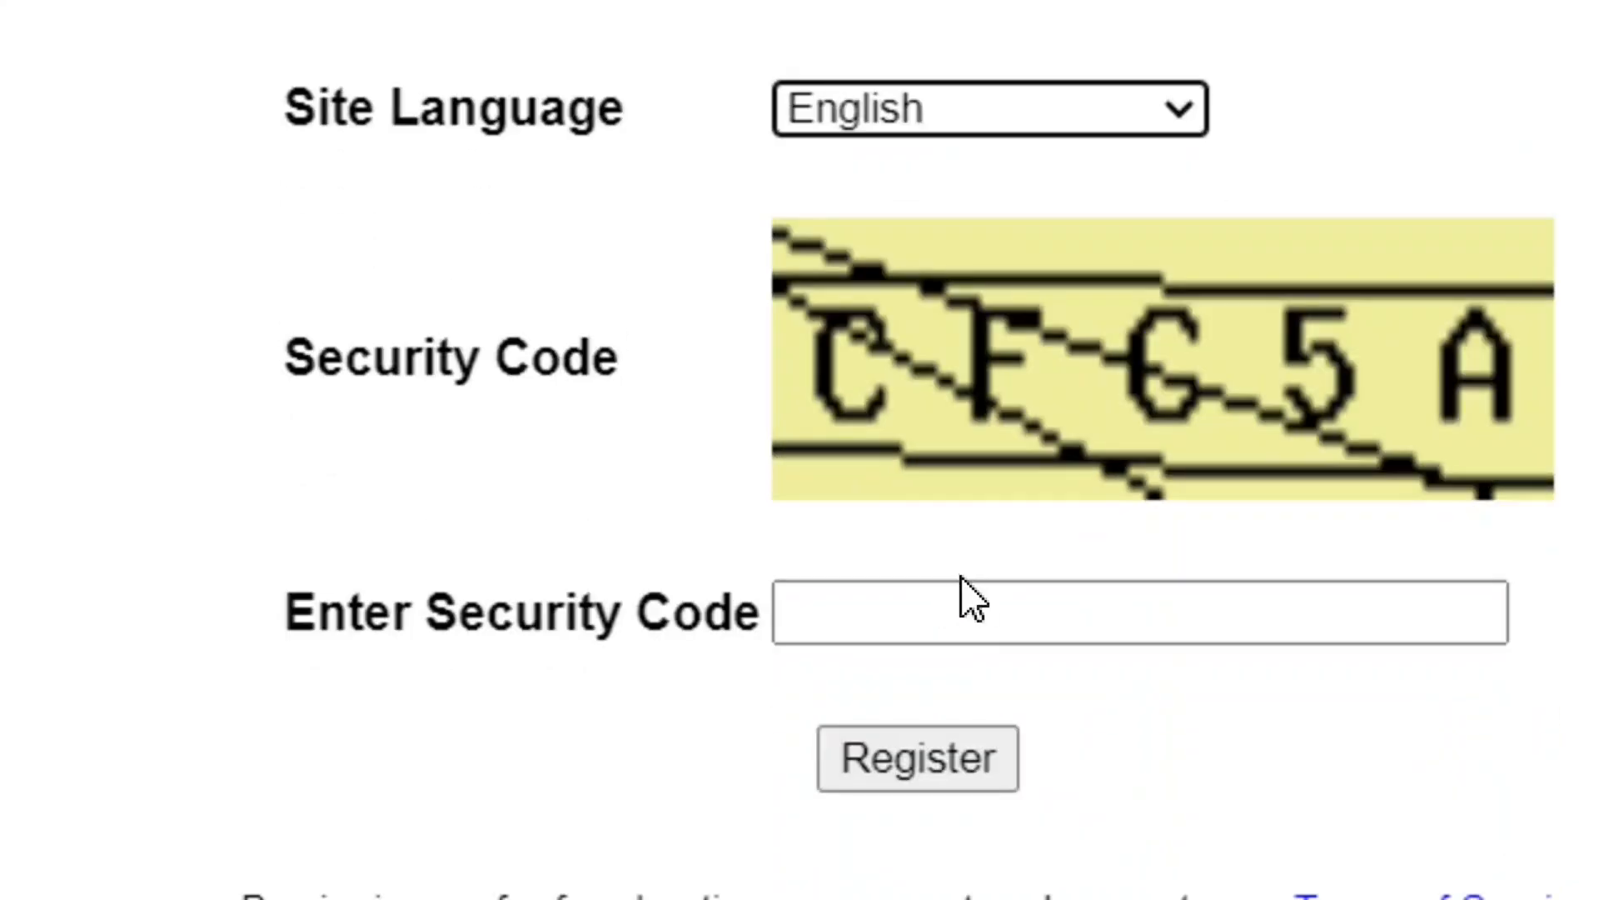
Step: Enter the displayed security code in the signup form and register the free hosting account
left_click(960, 633)
type("CFC5A")
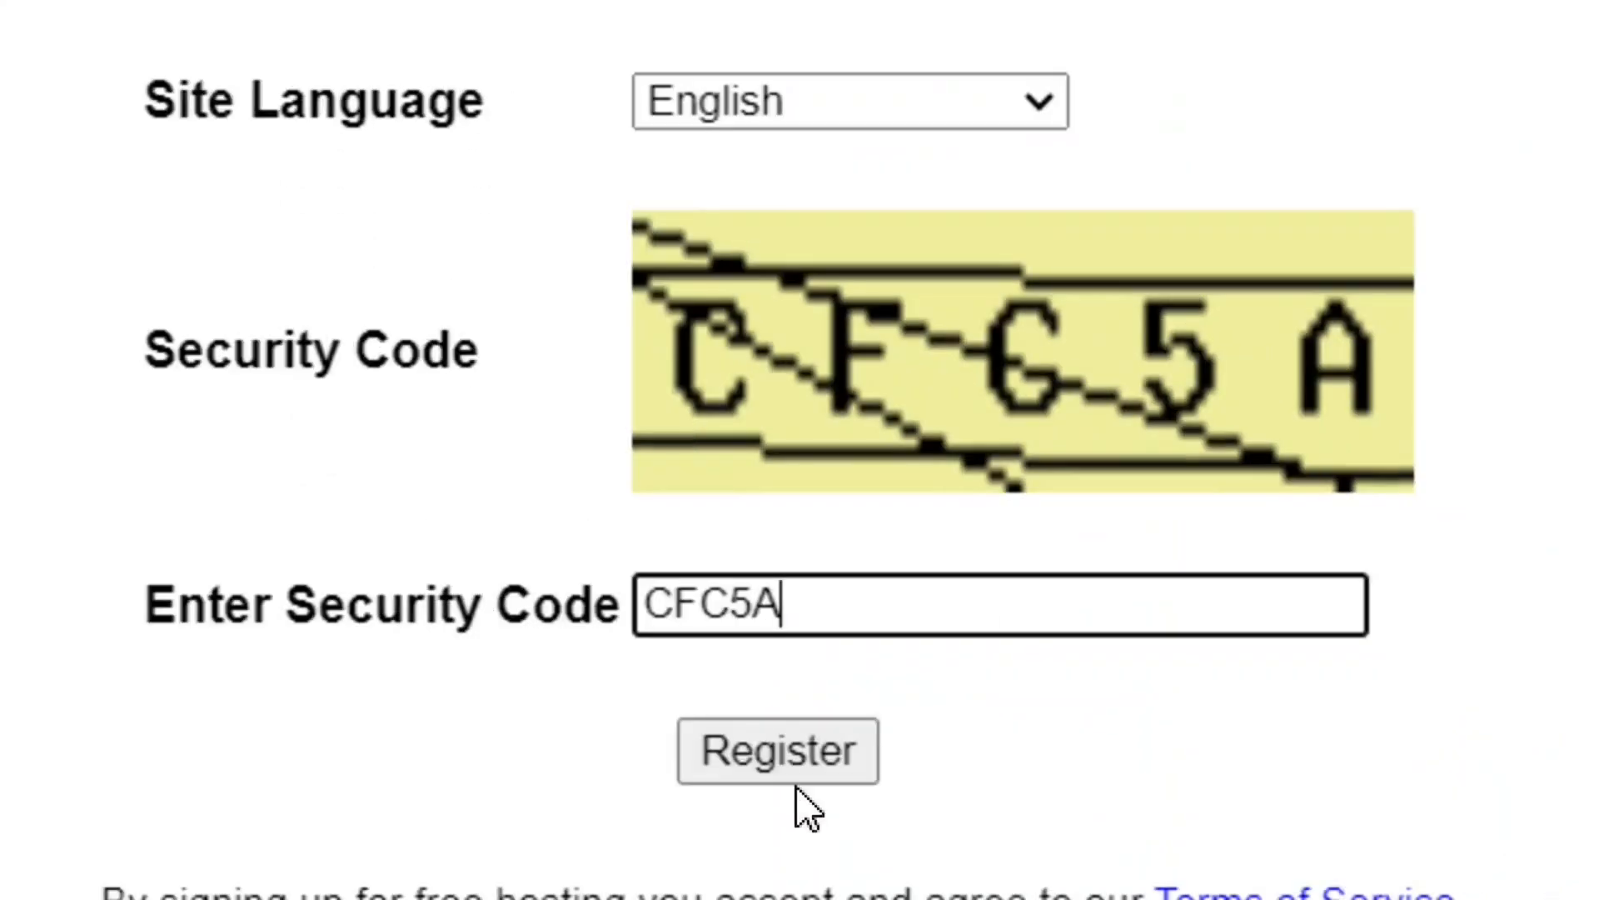
left_click(794, 754)
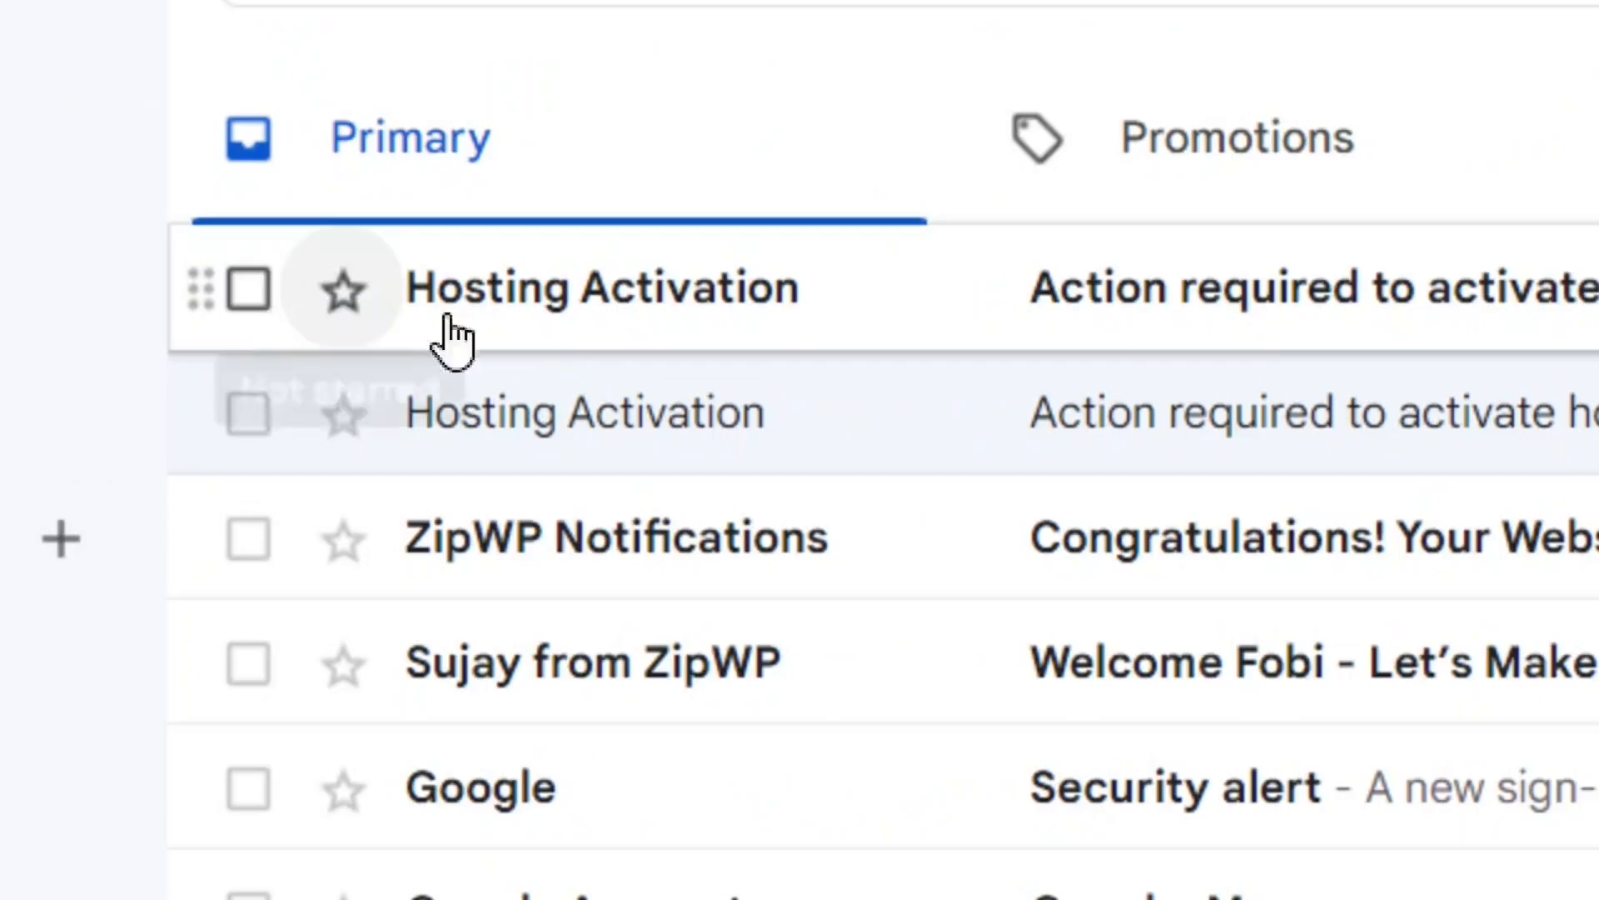
Step: Activate the hosting account through the link in the newest Hosting Activation email and copy the control panel username
left_click(692, 320)
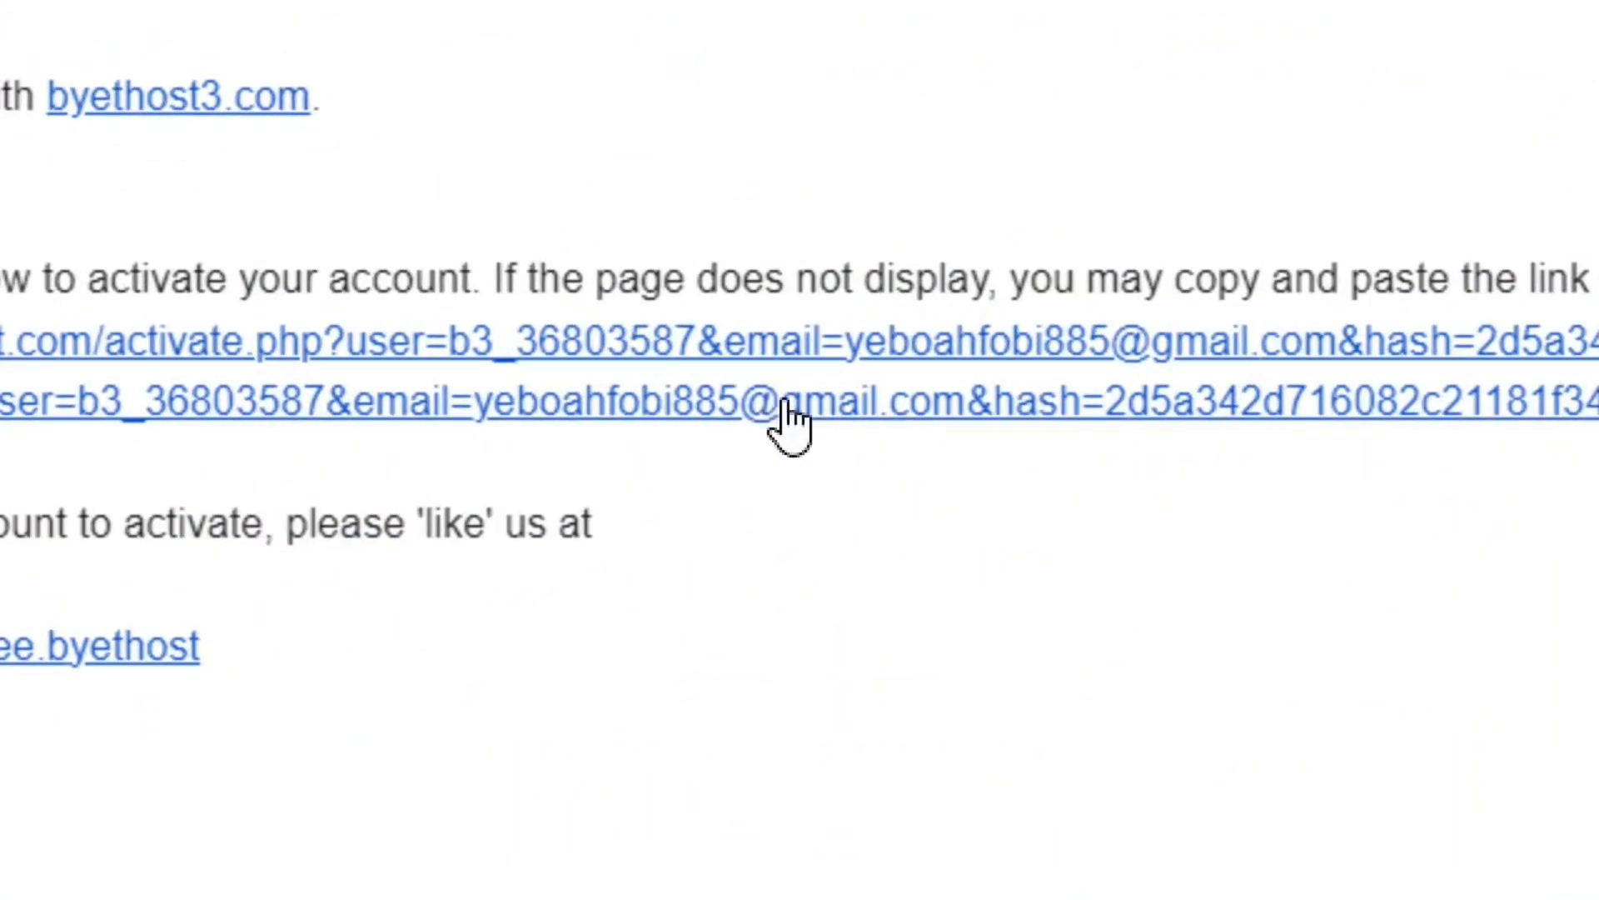
left_click(791, 362)
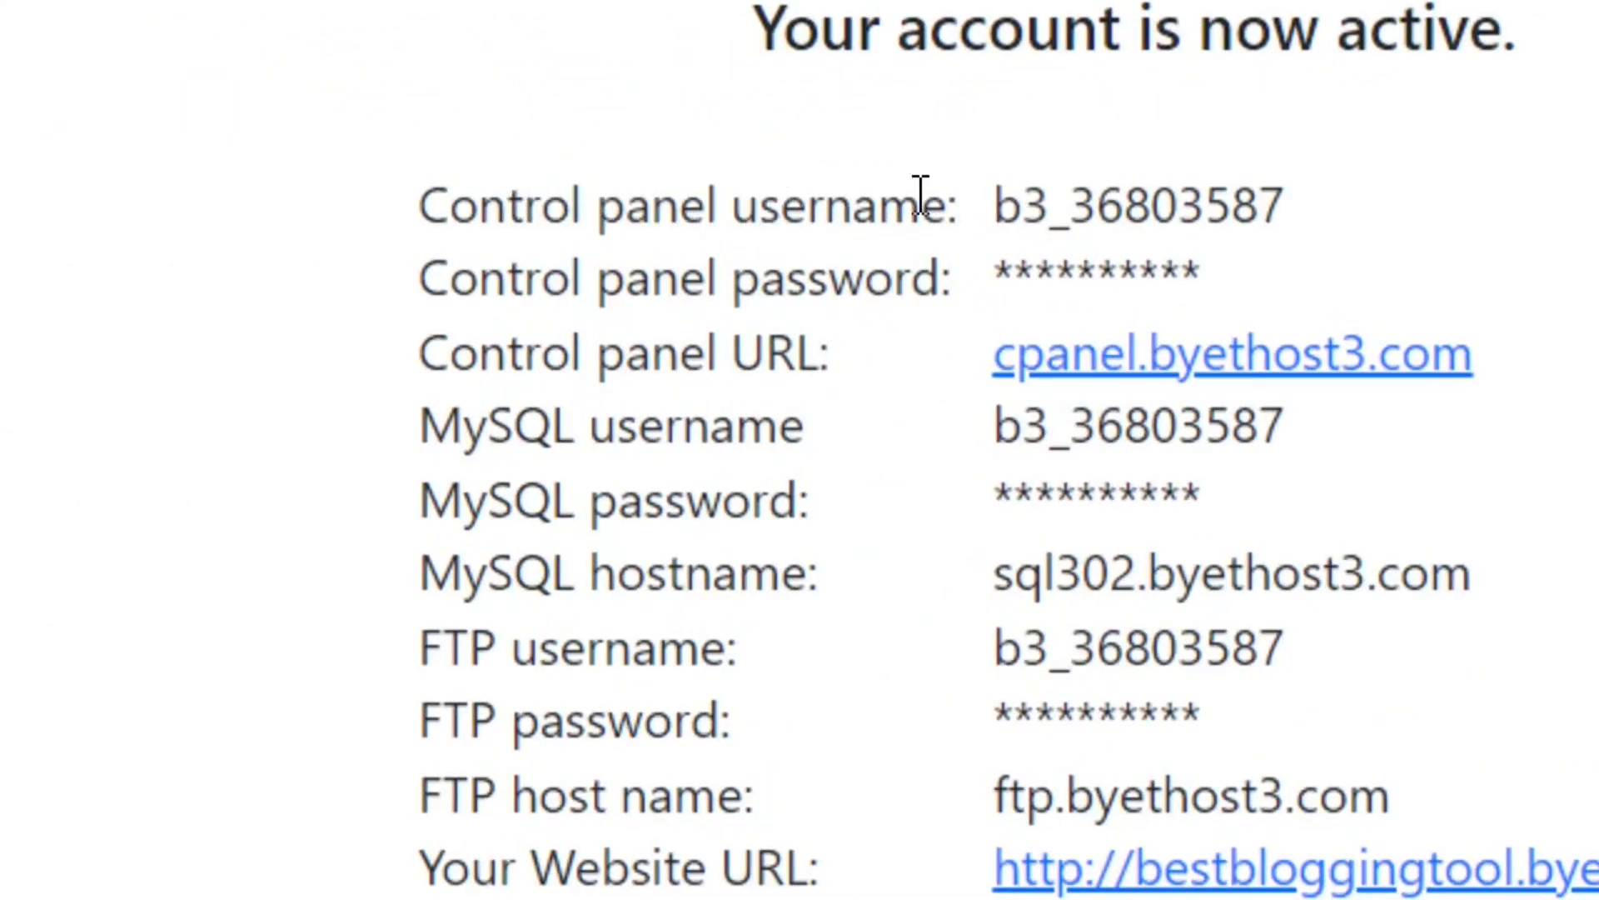
left_click_drag(420, 206, 1289, 219)
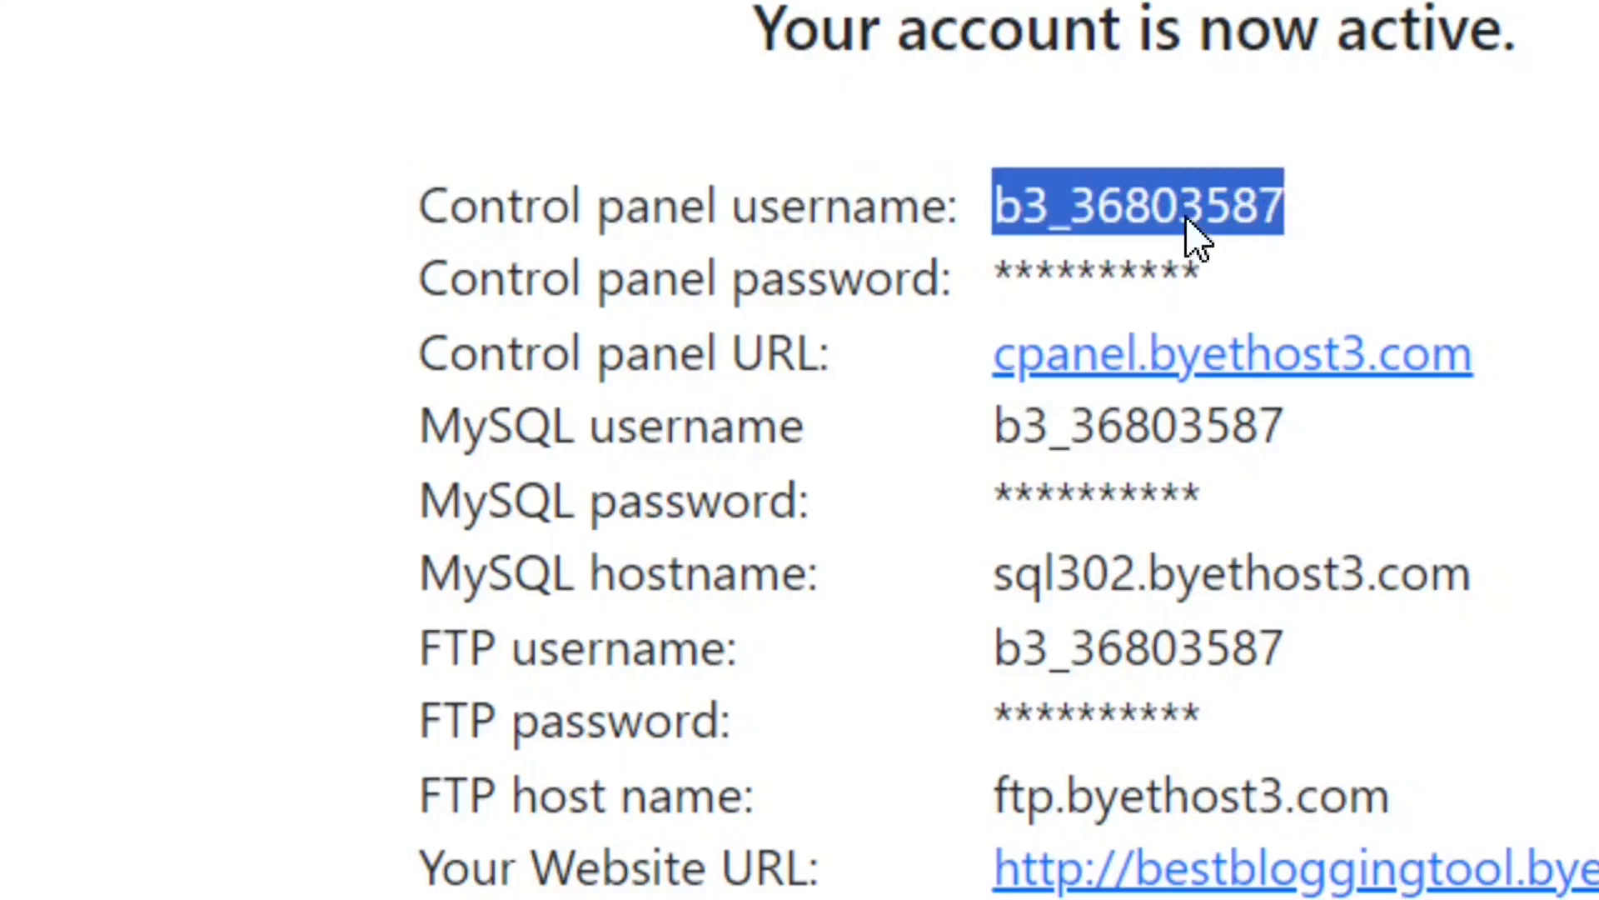
right_click(1249, 241)
left_click(1403, 293)
left_click(429, 358)
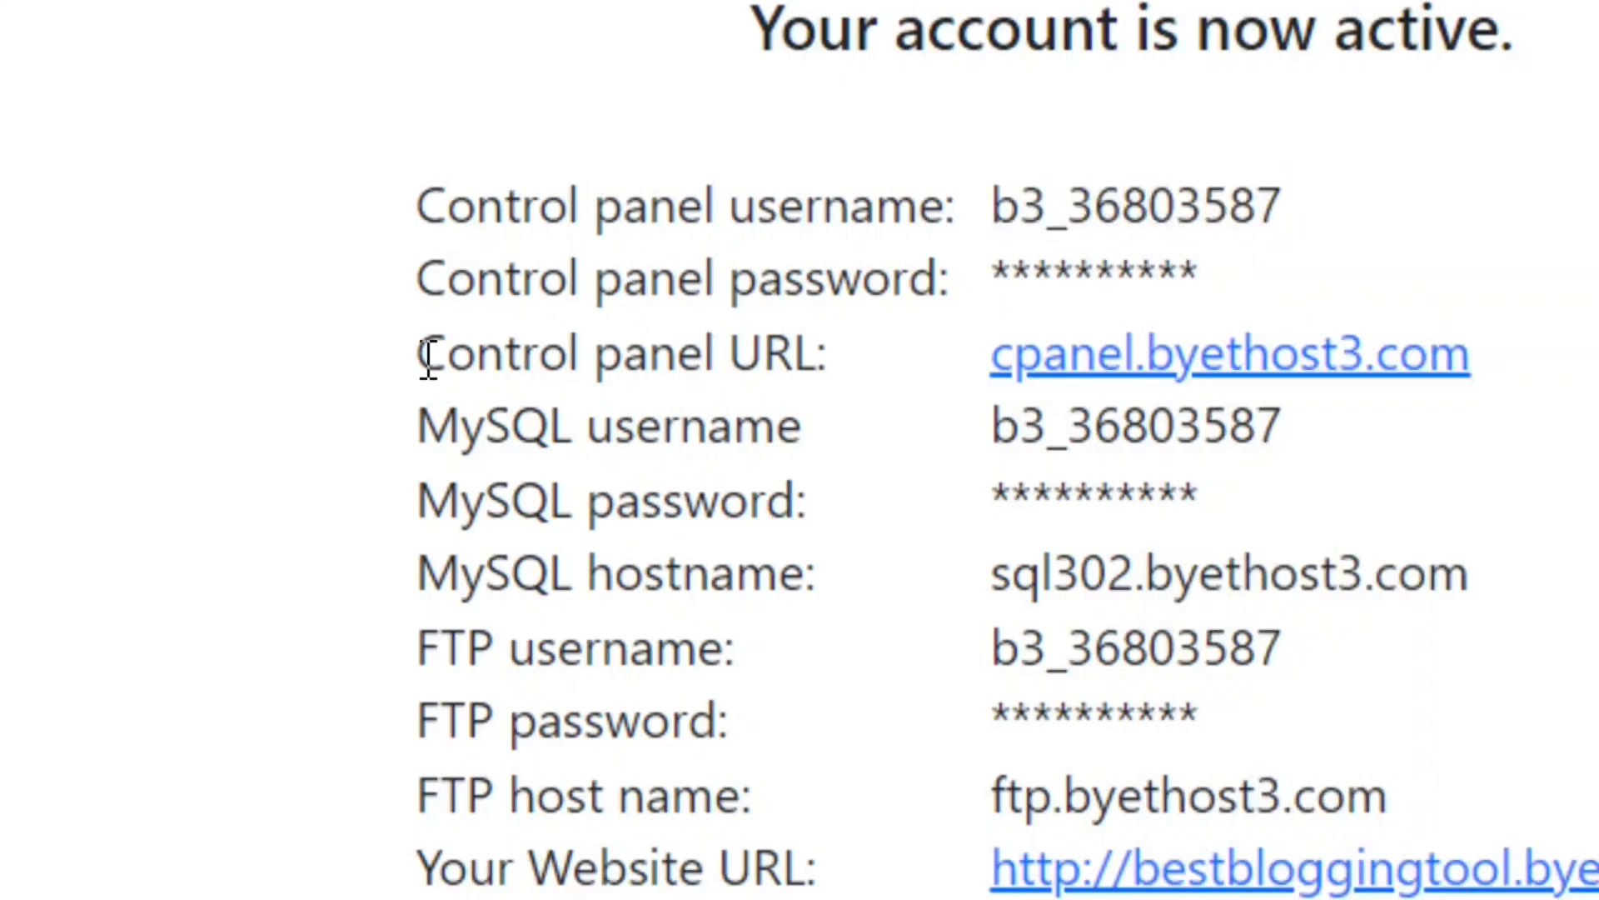
Step: Open the Control panel URL in a new browser tab and accept the login page's cookie notice
left_click_drag(421, 356, 818, 360)
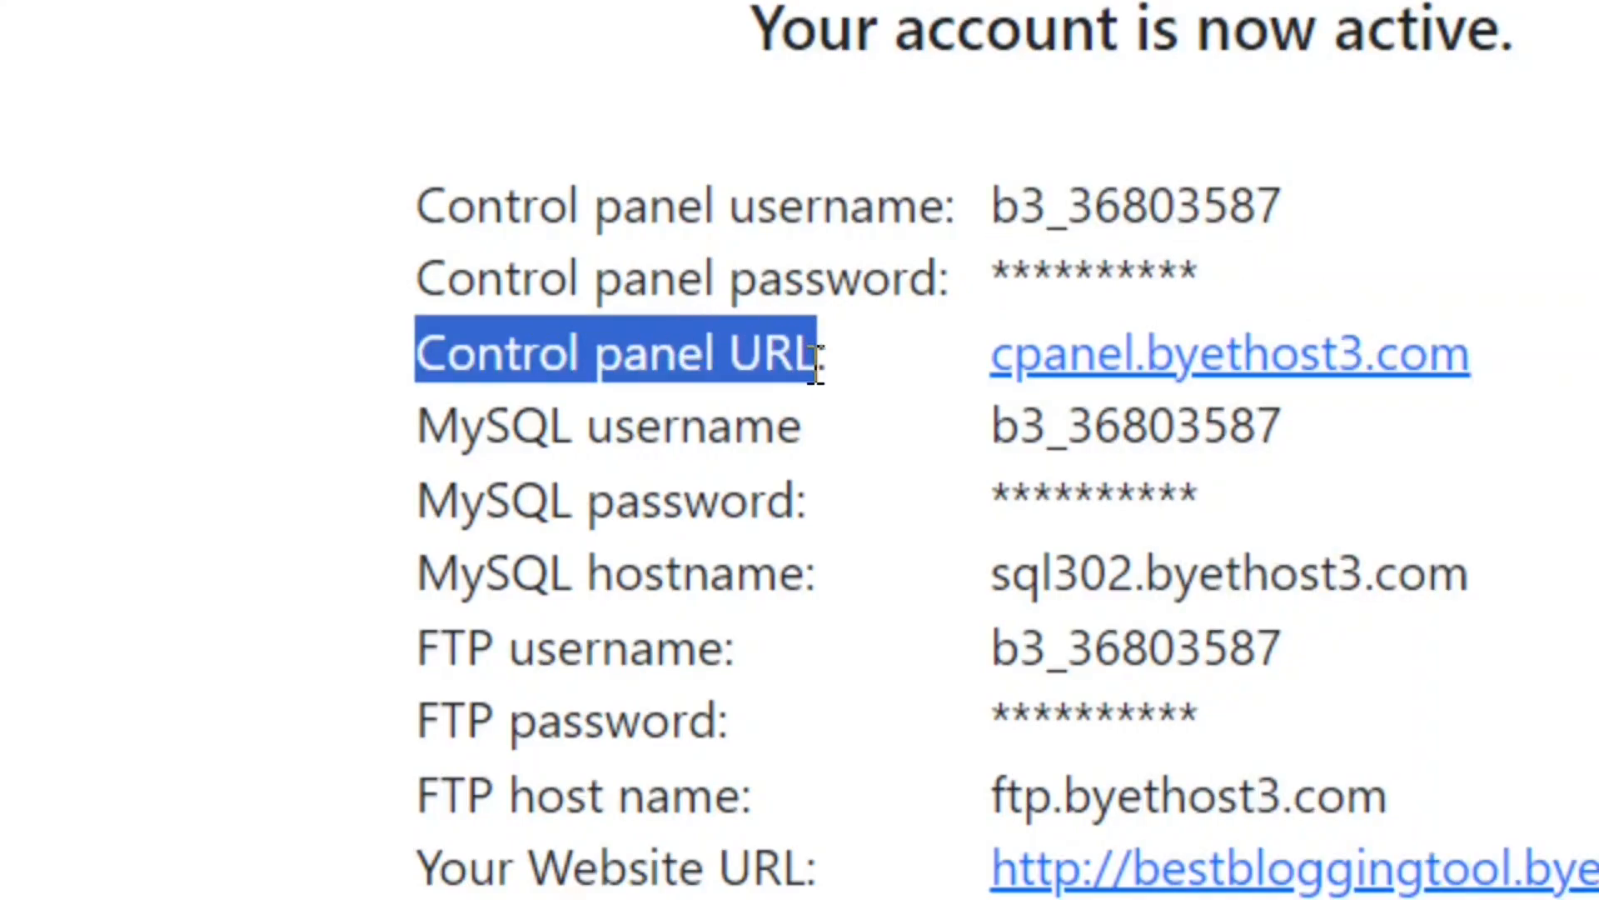
right_click(1263, 366)
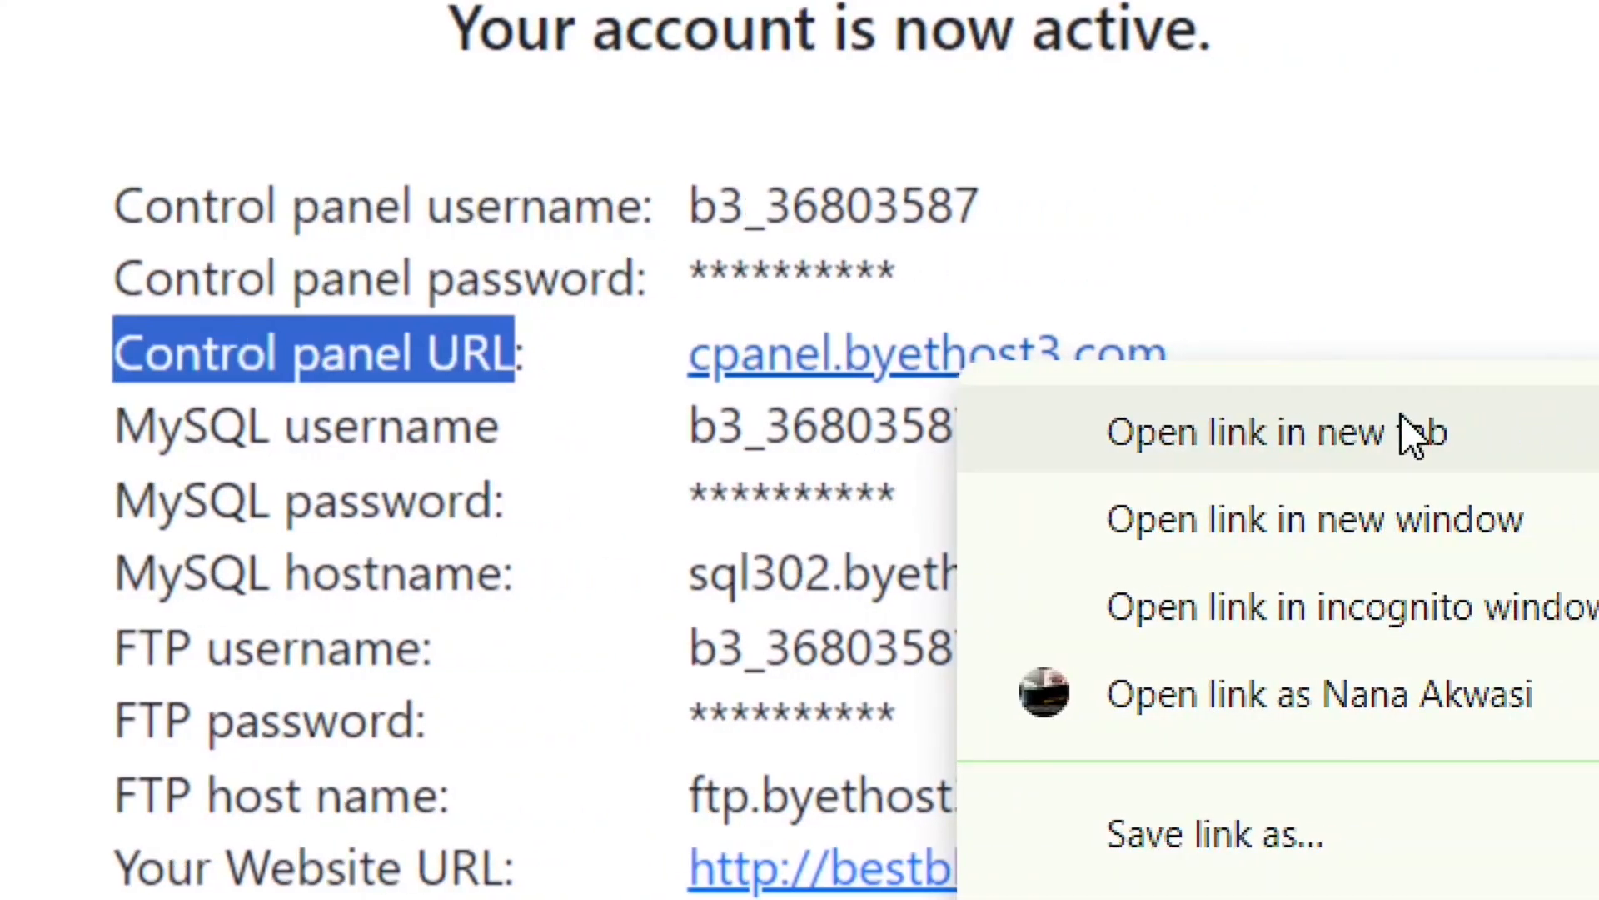
left_click(1379, 447)
scroll(571, 571, "down", 4)
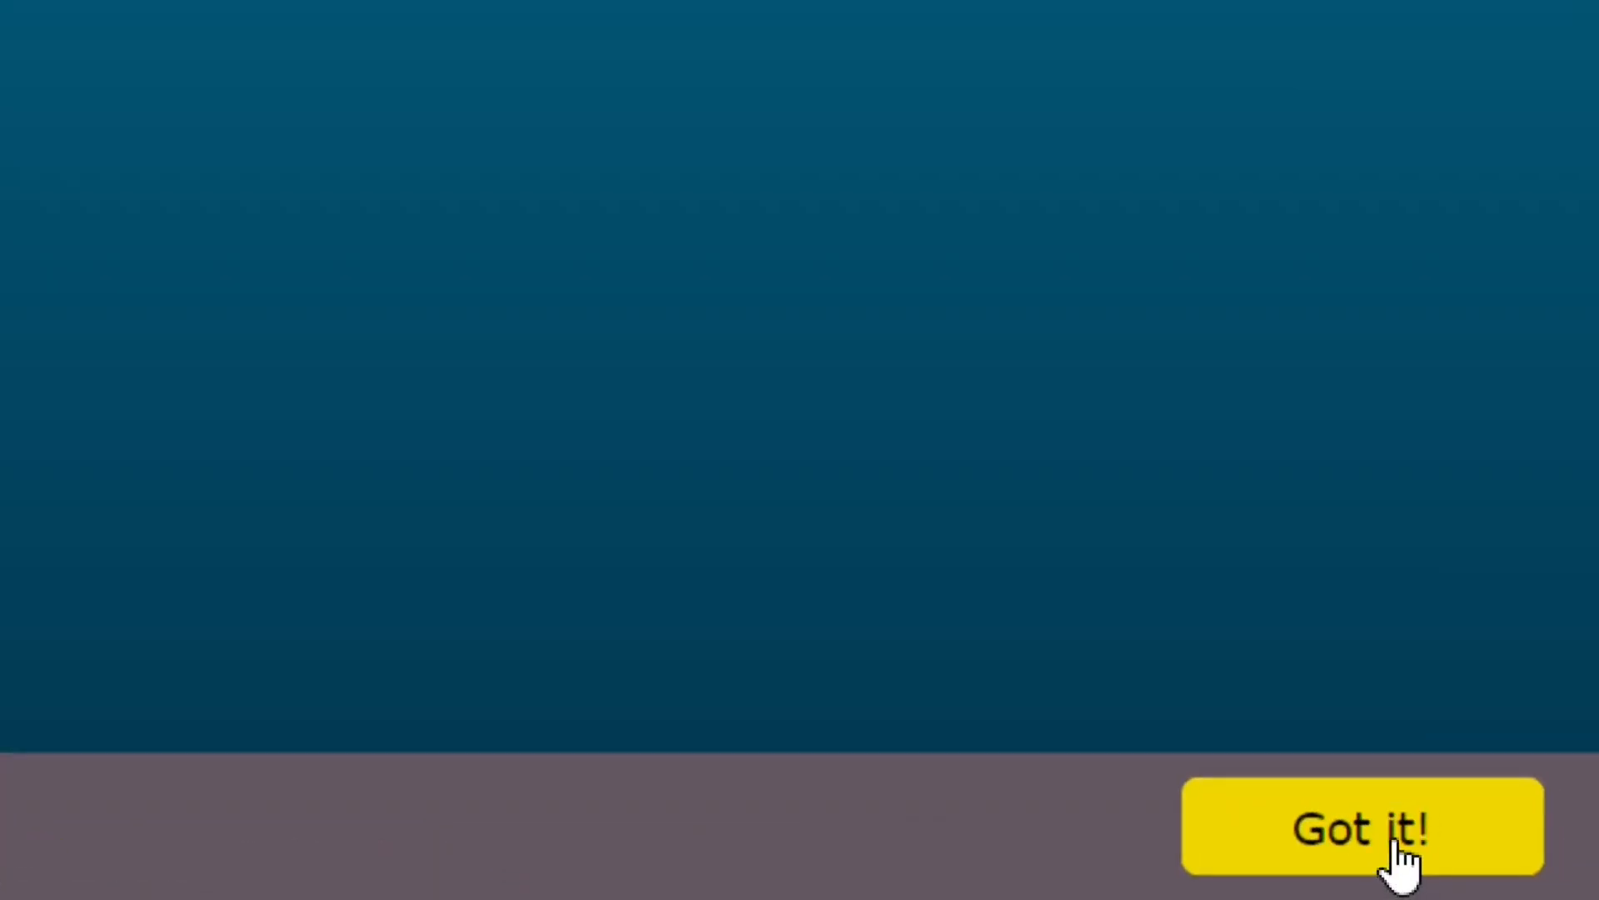
left_click(1530, 879)
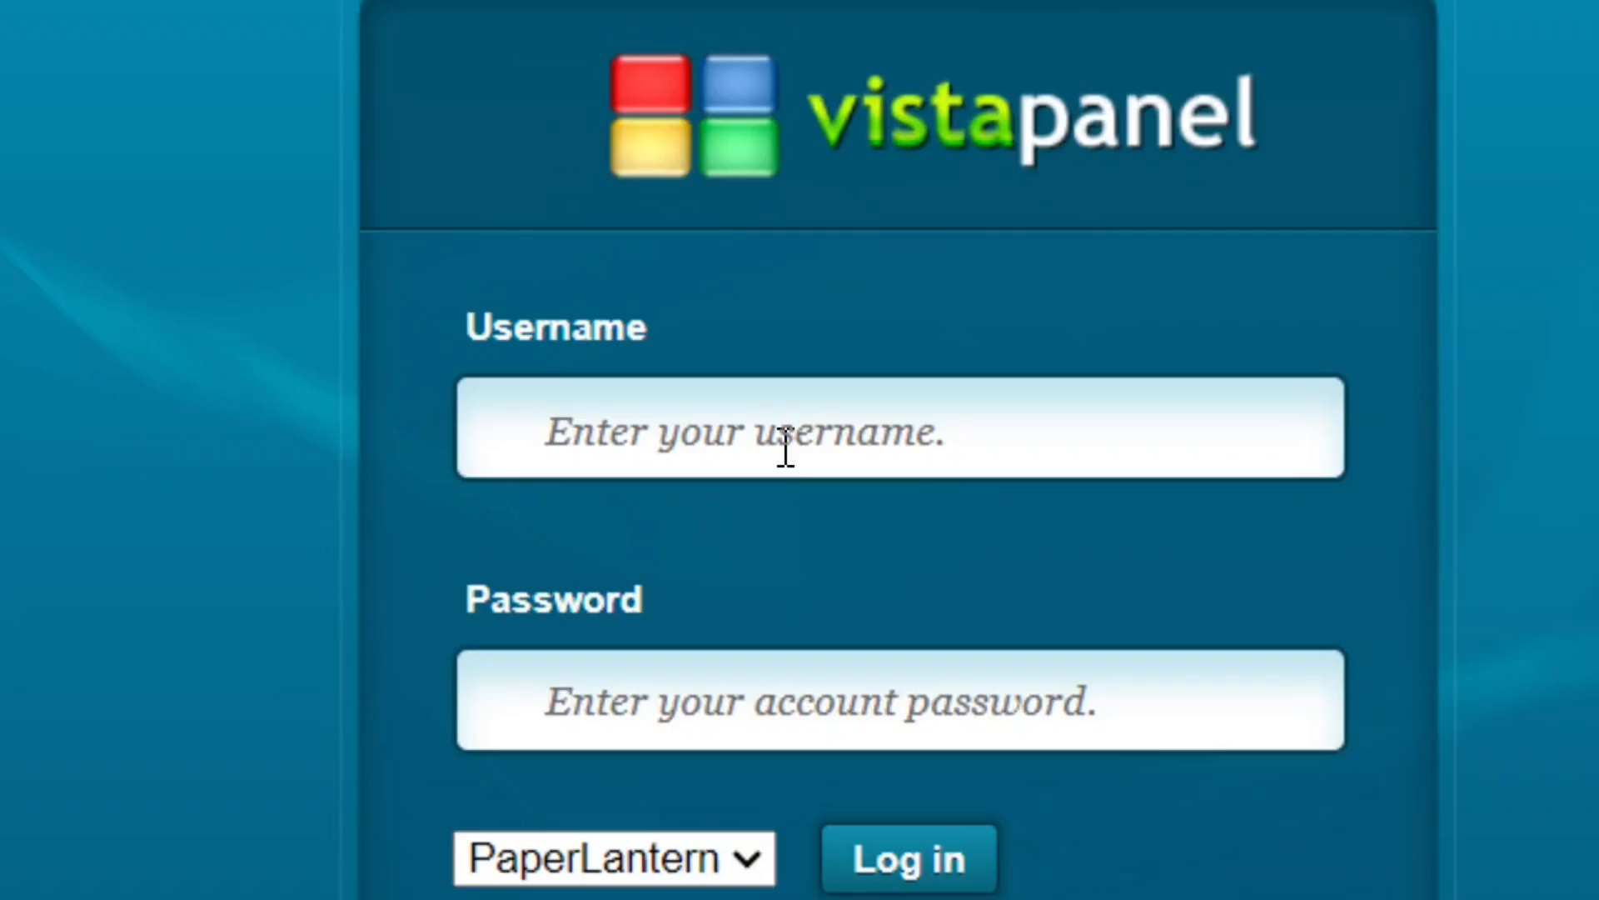
Step: Log in to the control panel with the copied username and the account password, and approve receiving email alerts
left_click(786, 448)
key("ctrl+v")
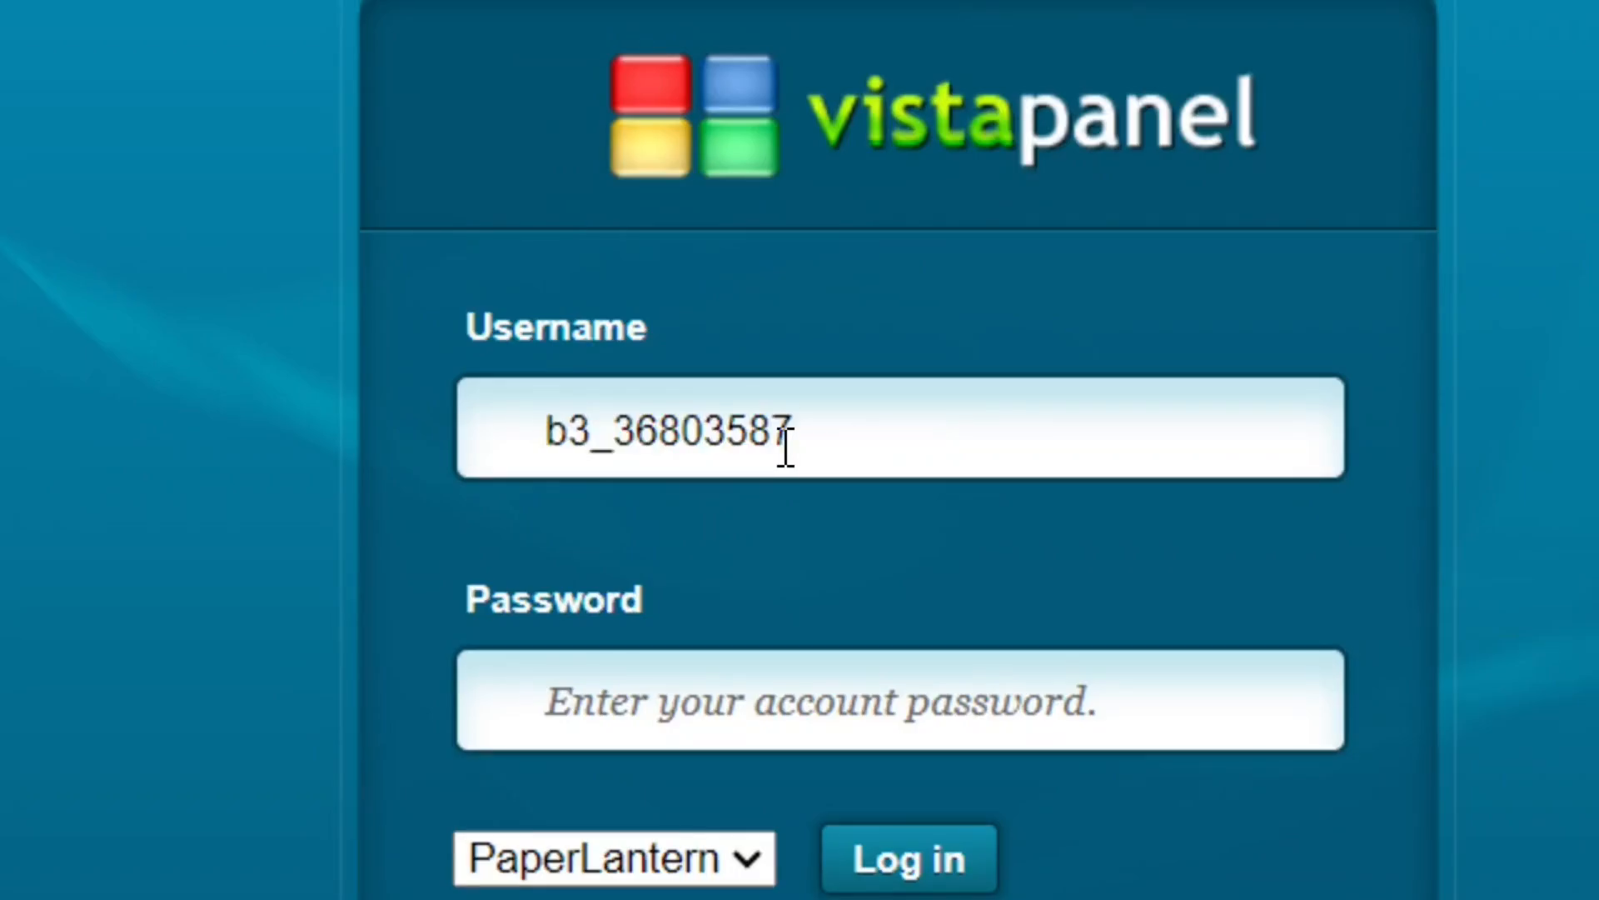
left_click_drag(786, 448, 463, 442)
left_click(916, 448)
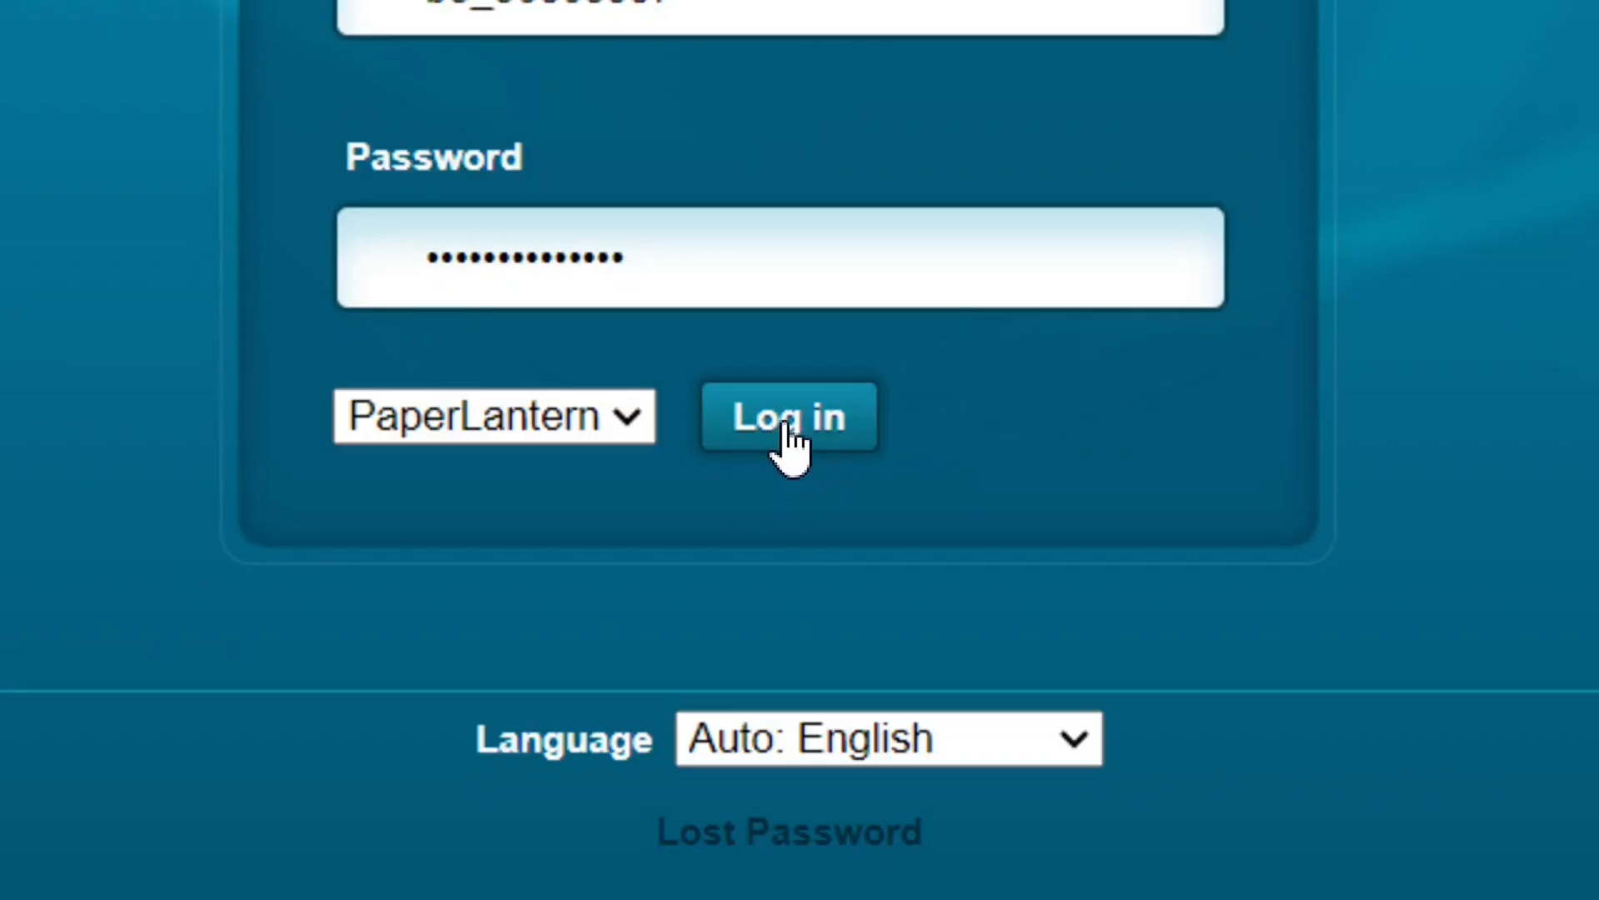
left_click(789, 416)
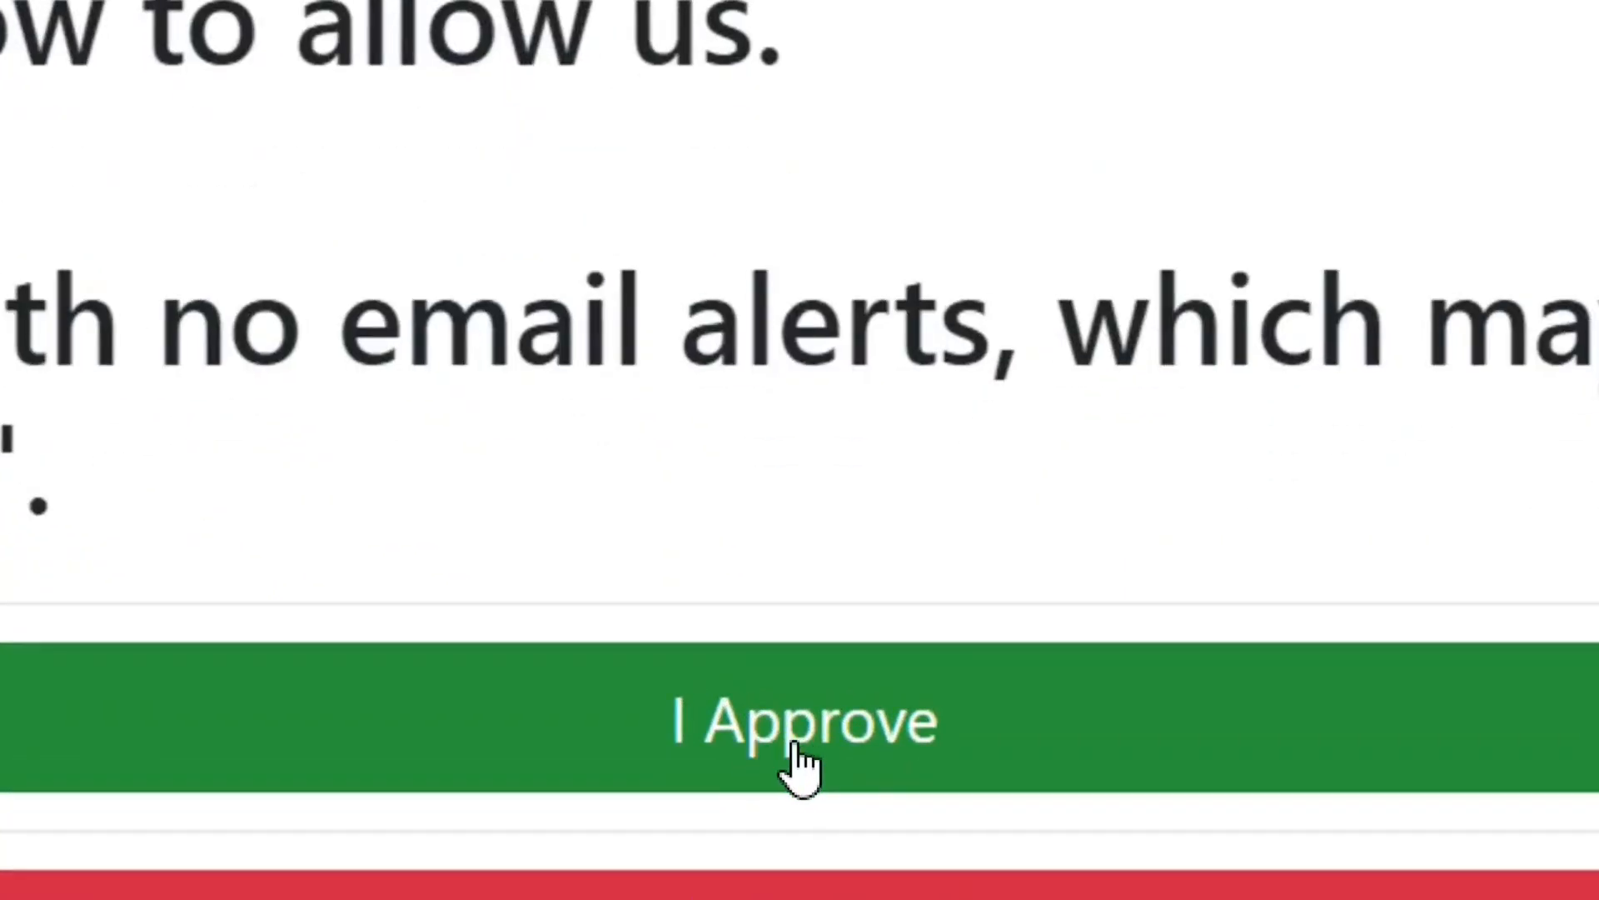
left_click(796, 750)
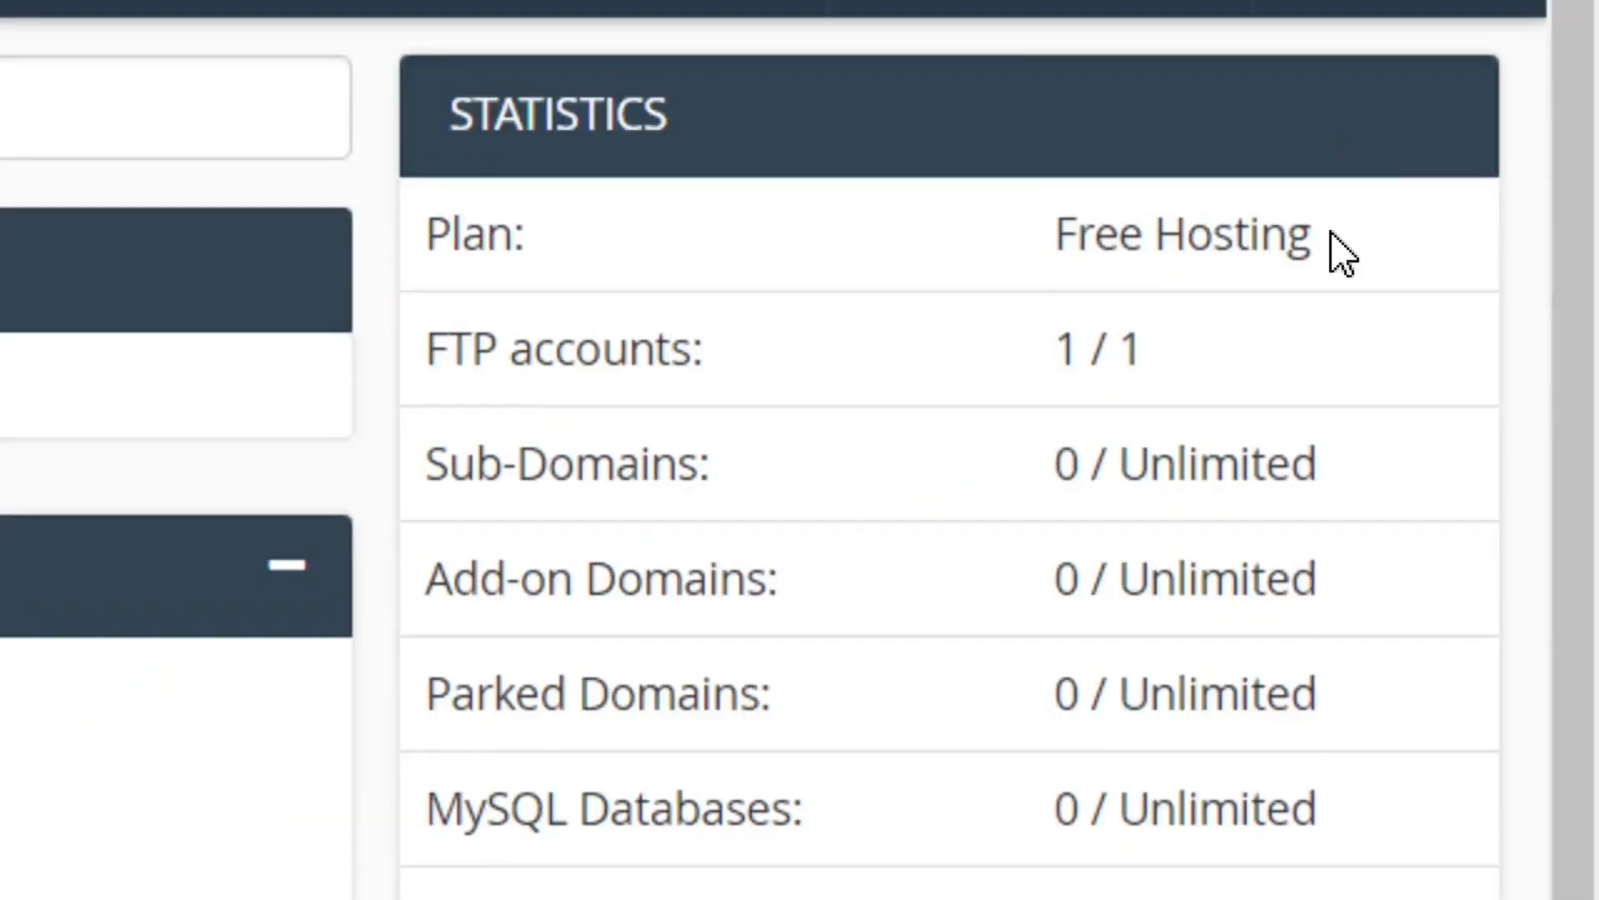
Step: Examine the hosting plan's statistics, including plan type, domain allowances, disk space and bandwidth
left_click_drag(1510, 131, 1415, 130)
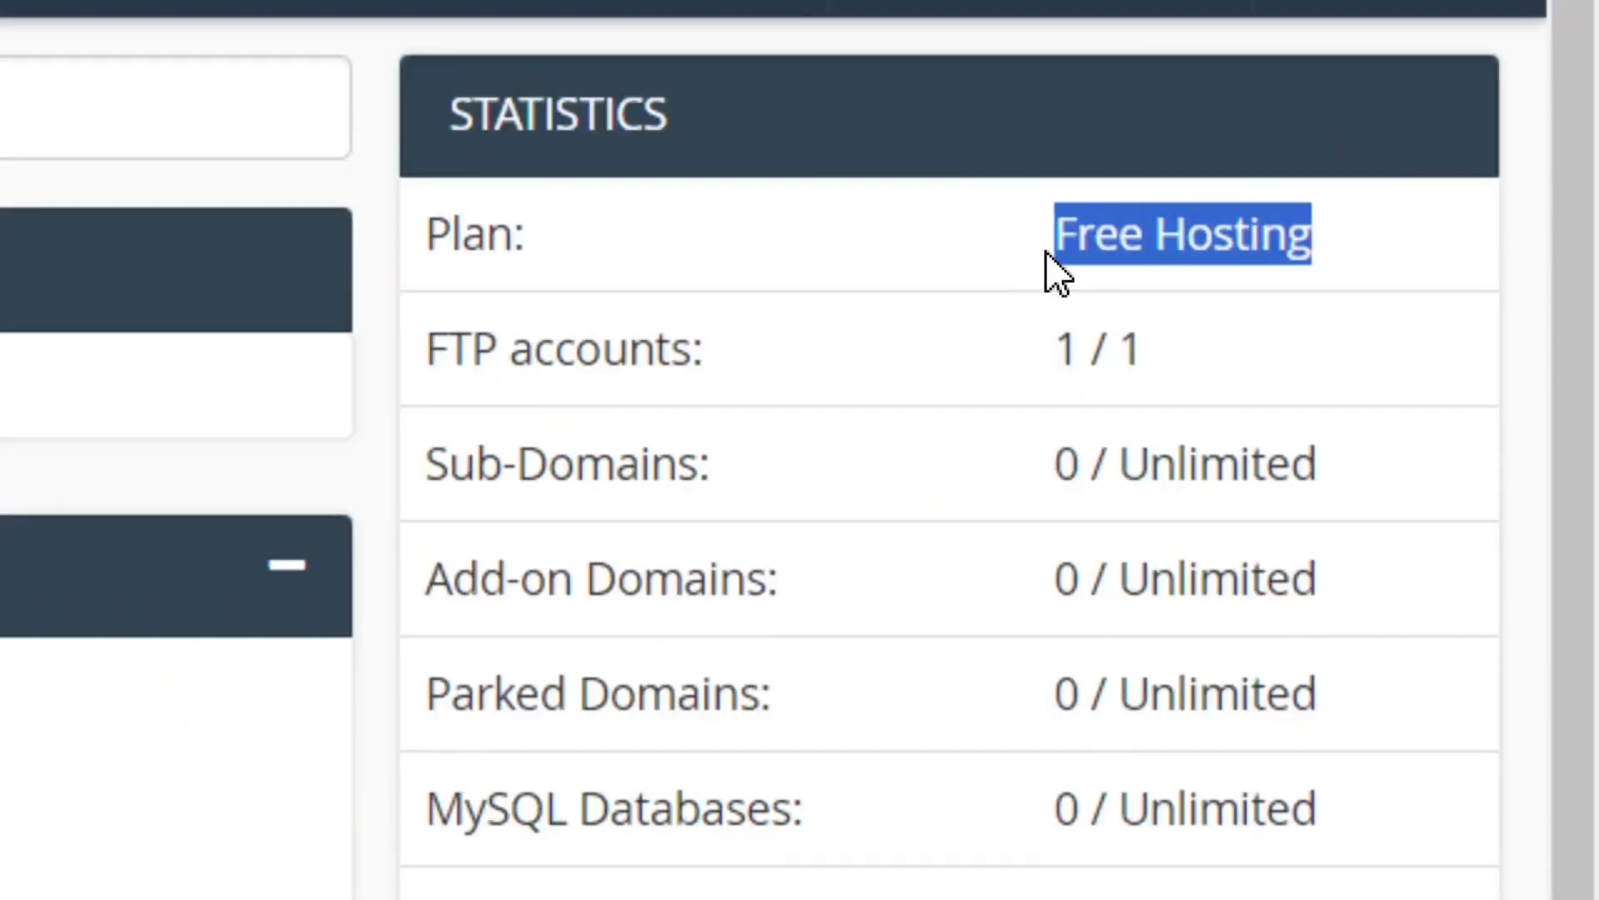
left_click(1193, 258)
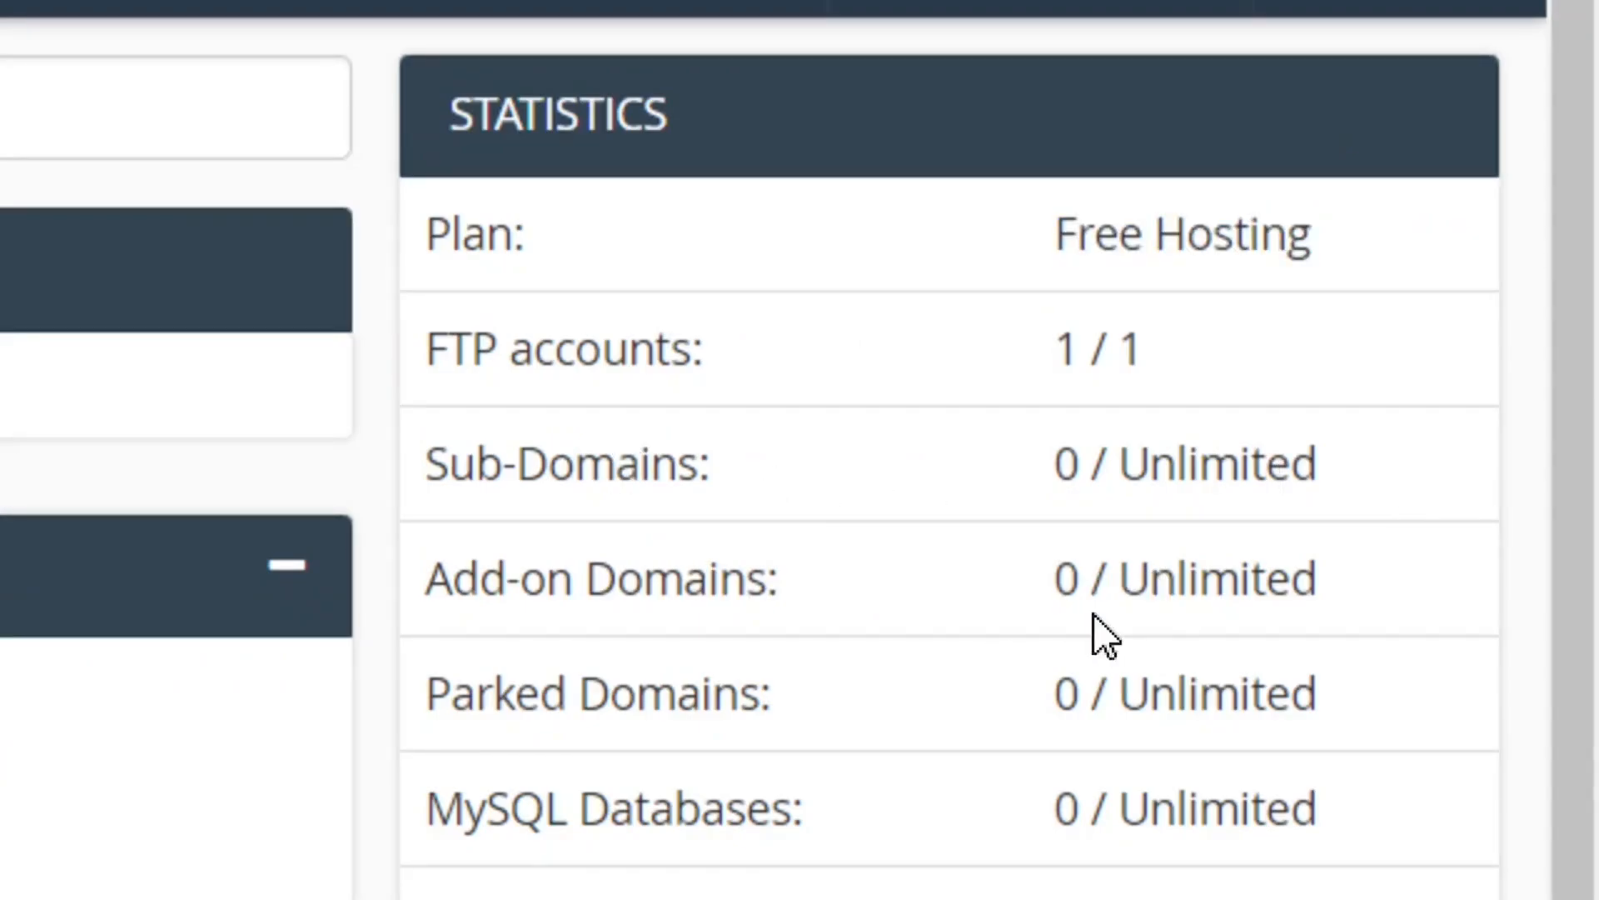
scroll(1595, 474, "down", 3)
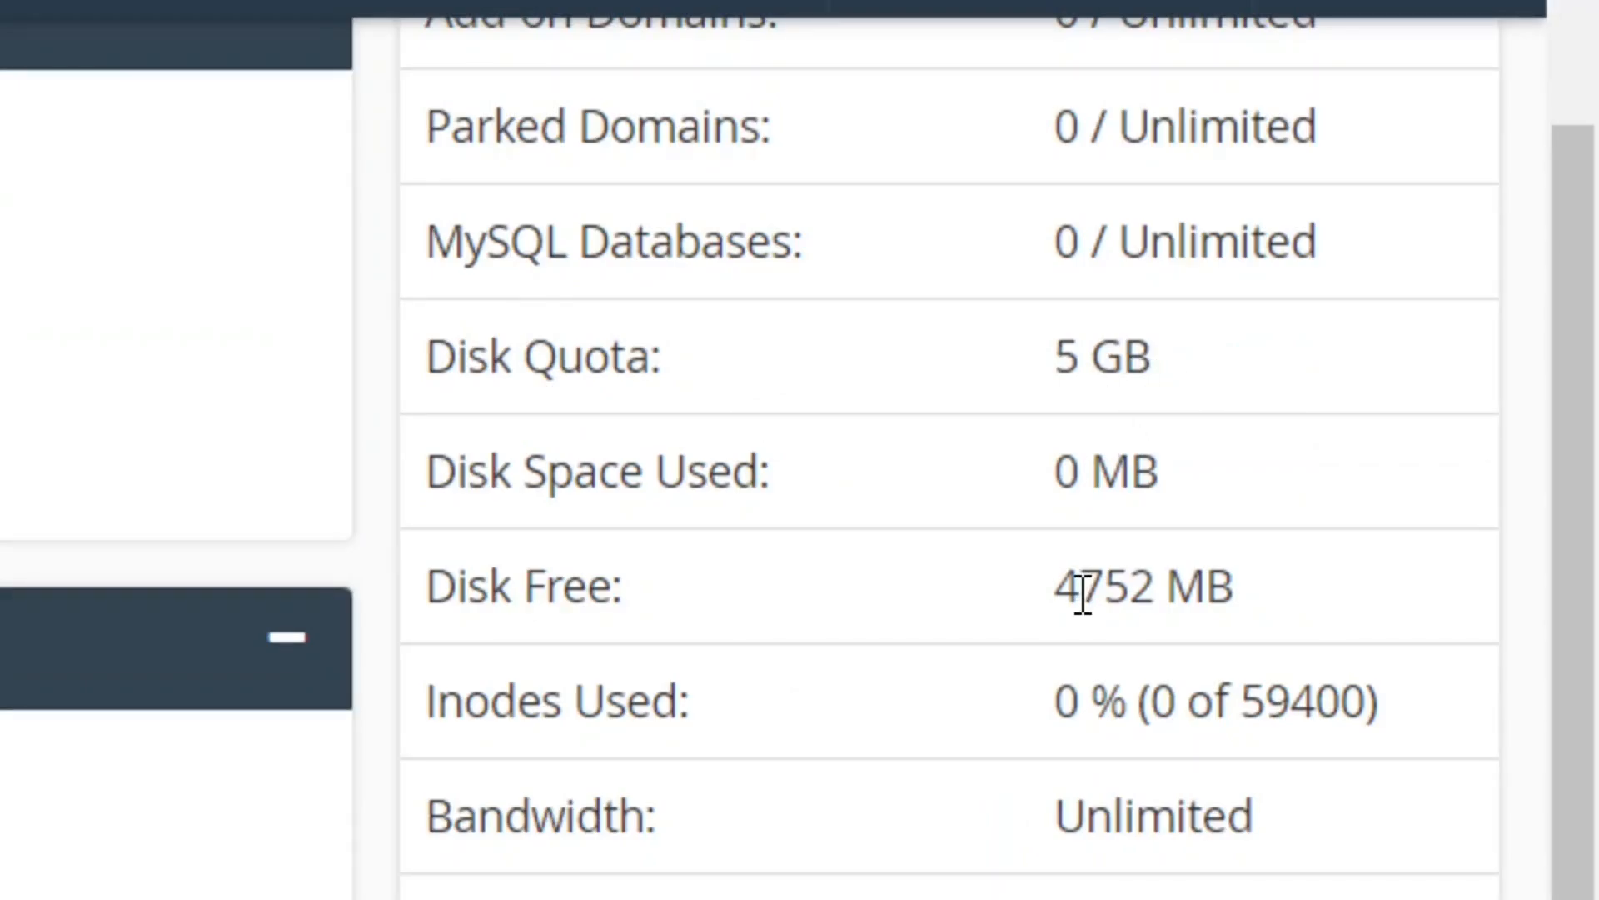
scroll(1213, 814, "down", 1)
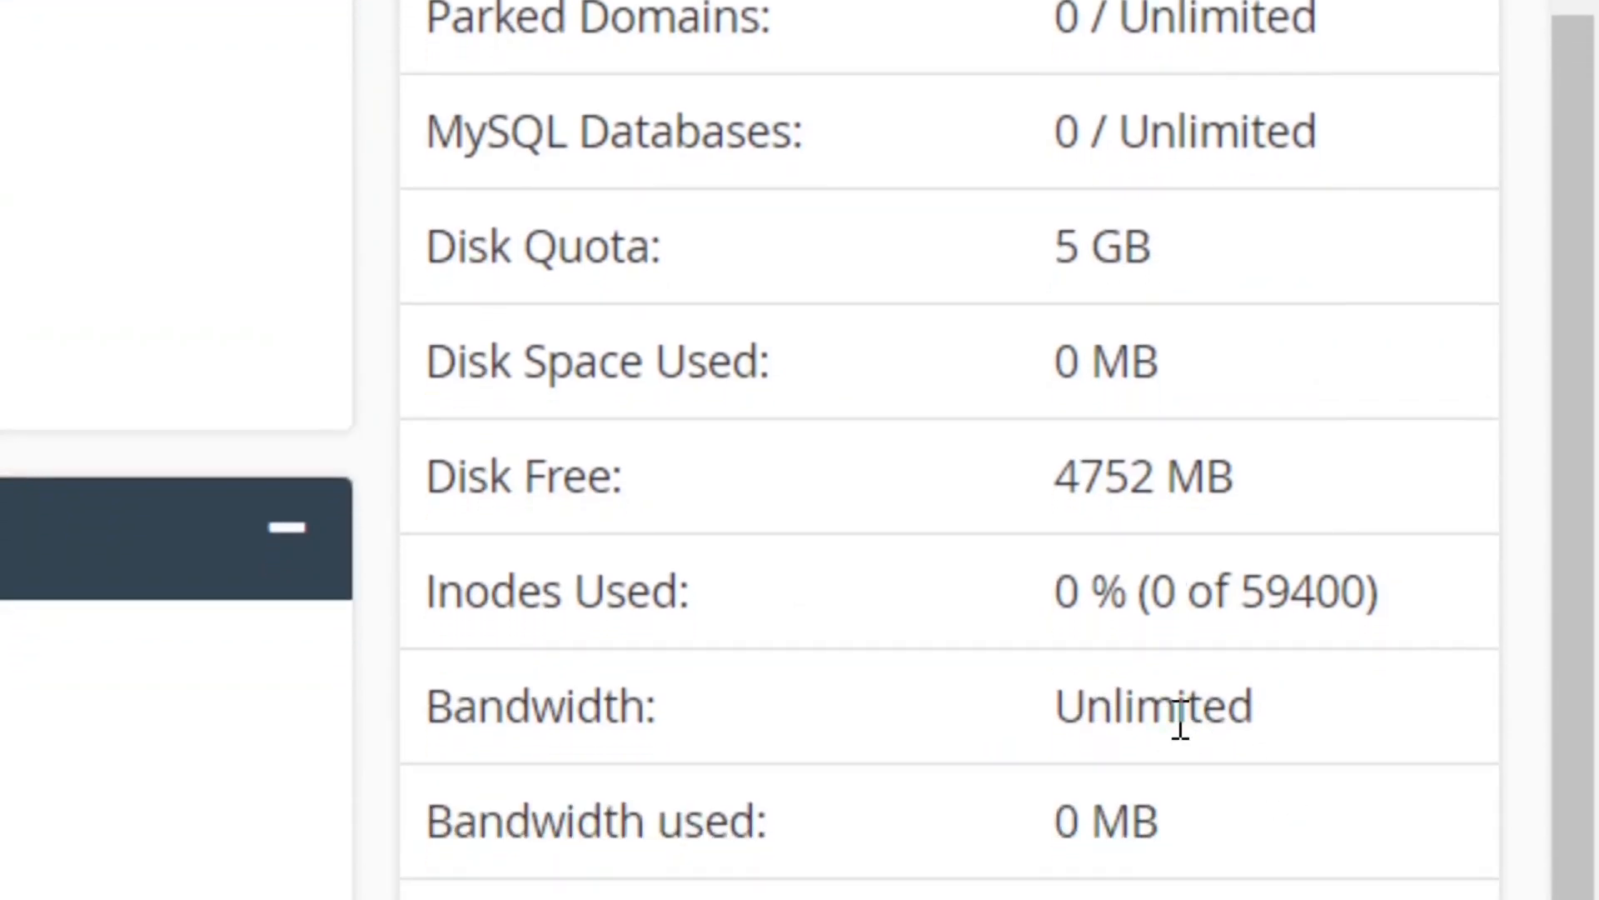
Step: Open the Softaculous Apps Installer and start a WordPress installation with the Quick Install form
scroll(475, 433, "down", 10)
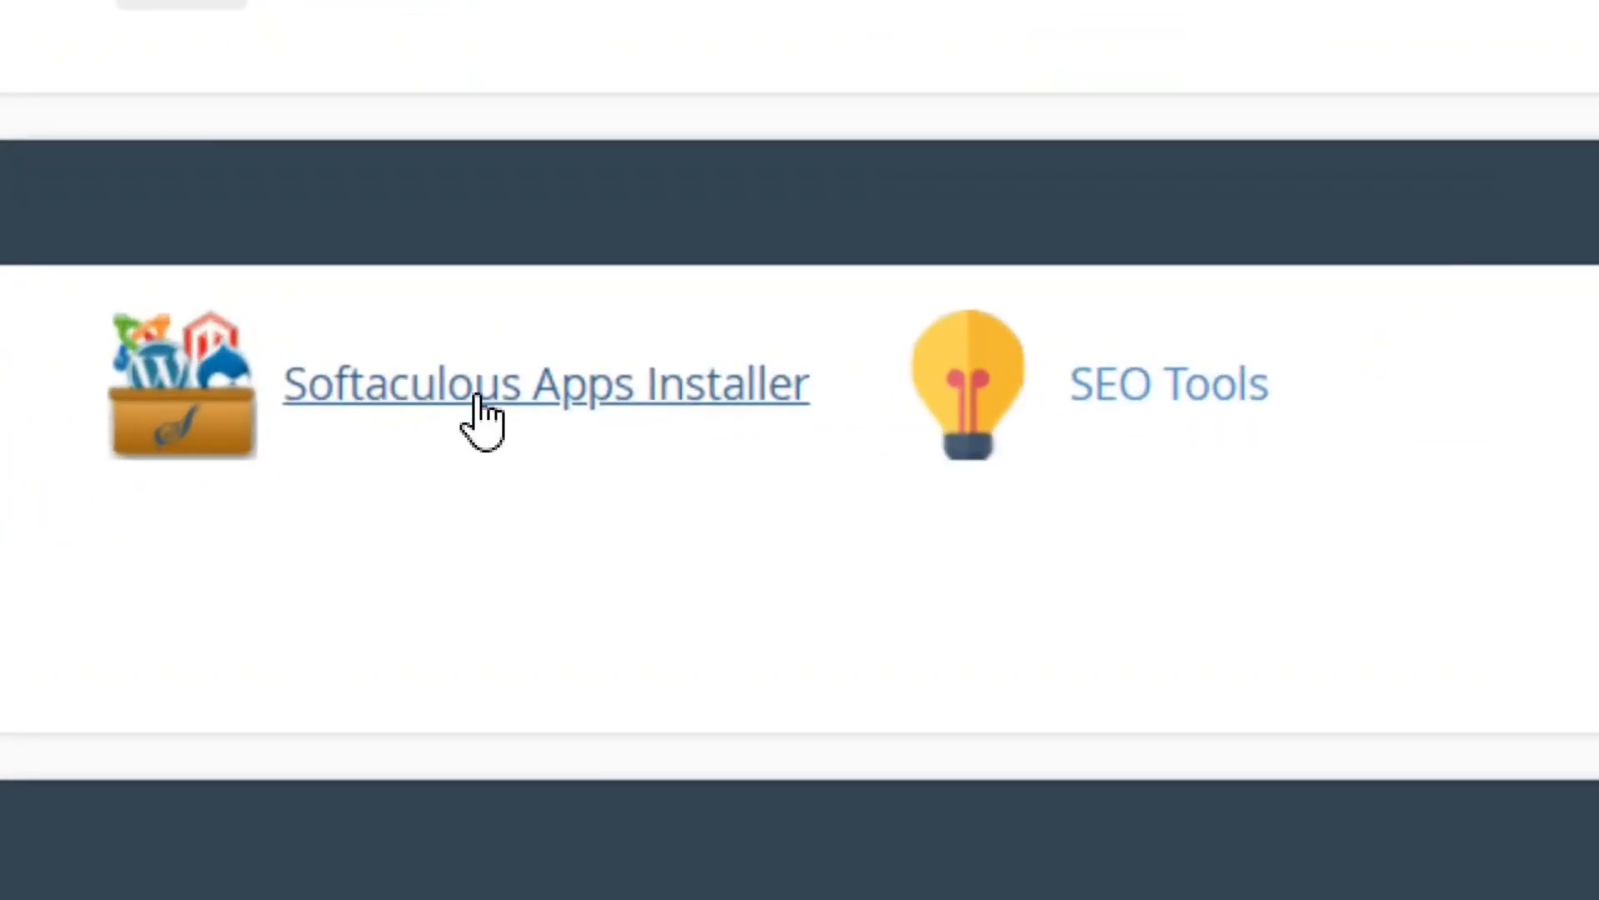
left_click(479, 404)
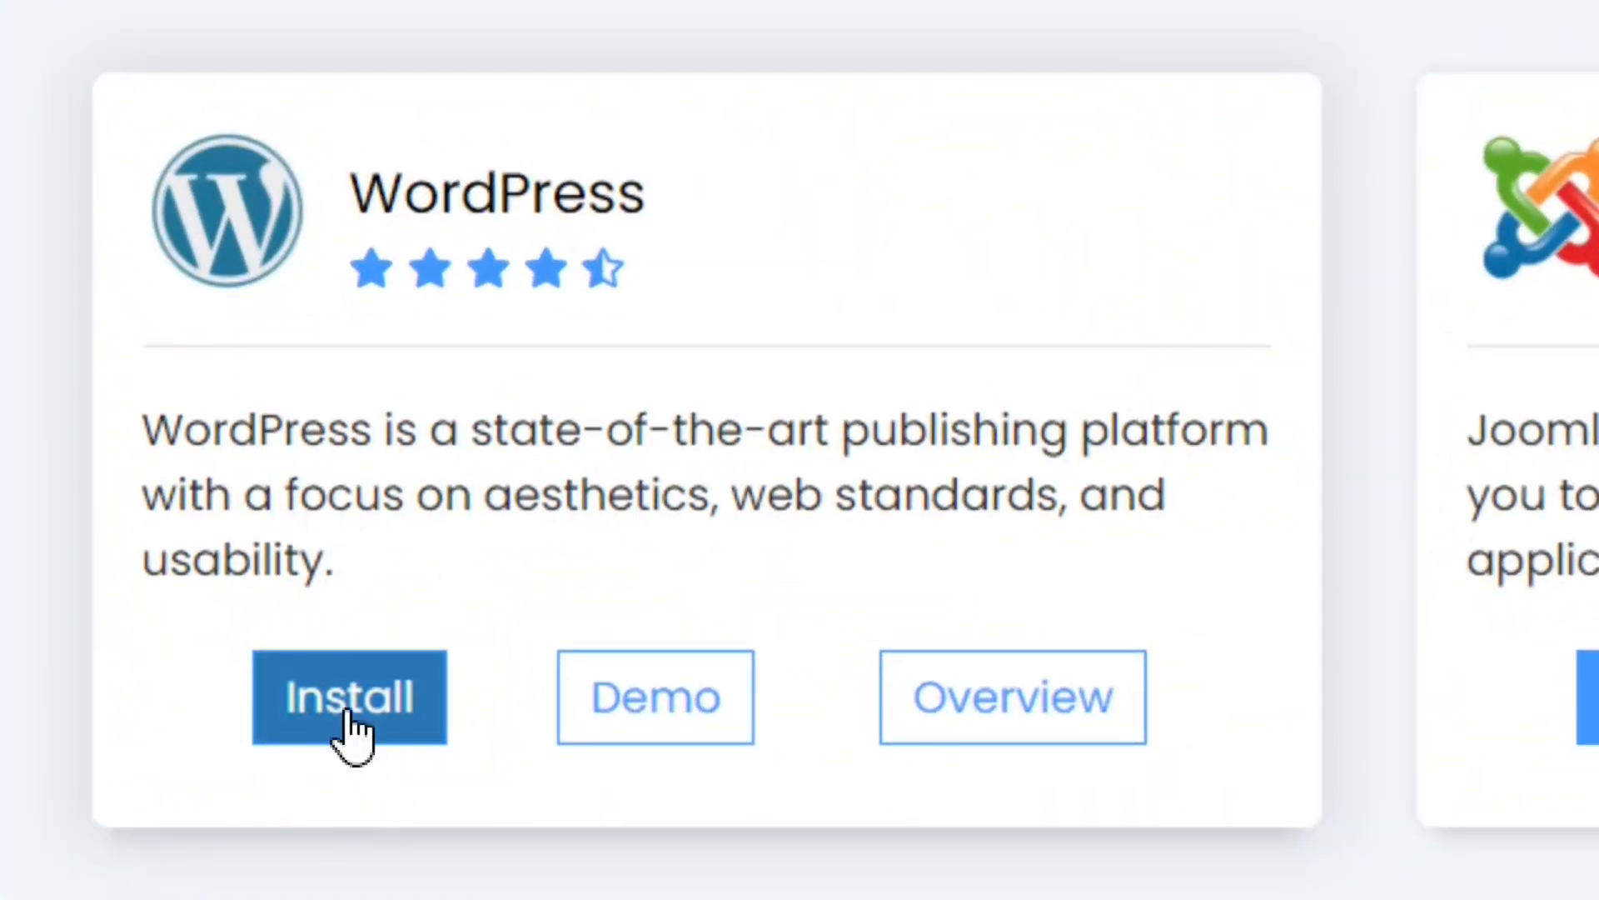
left_click(350, 718)
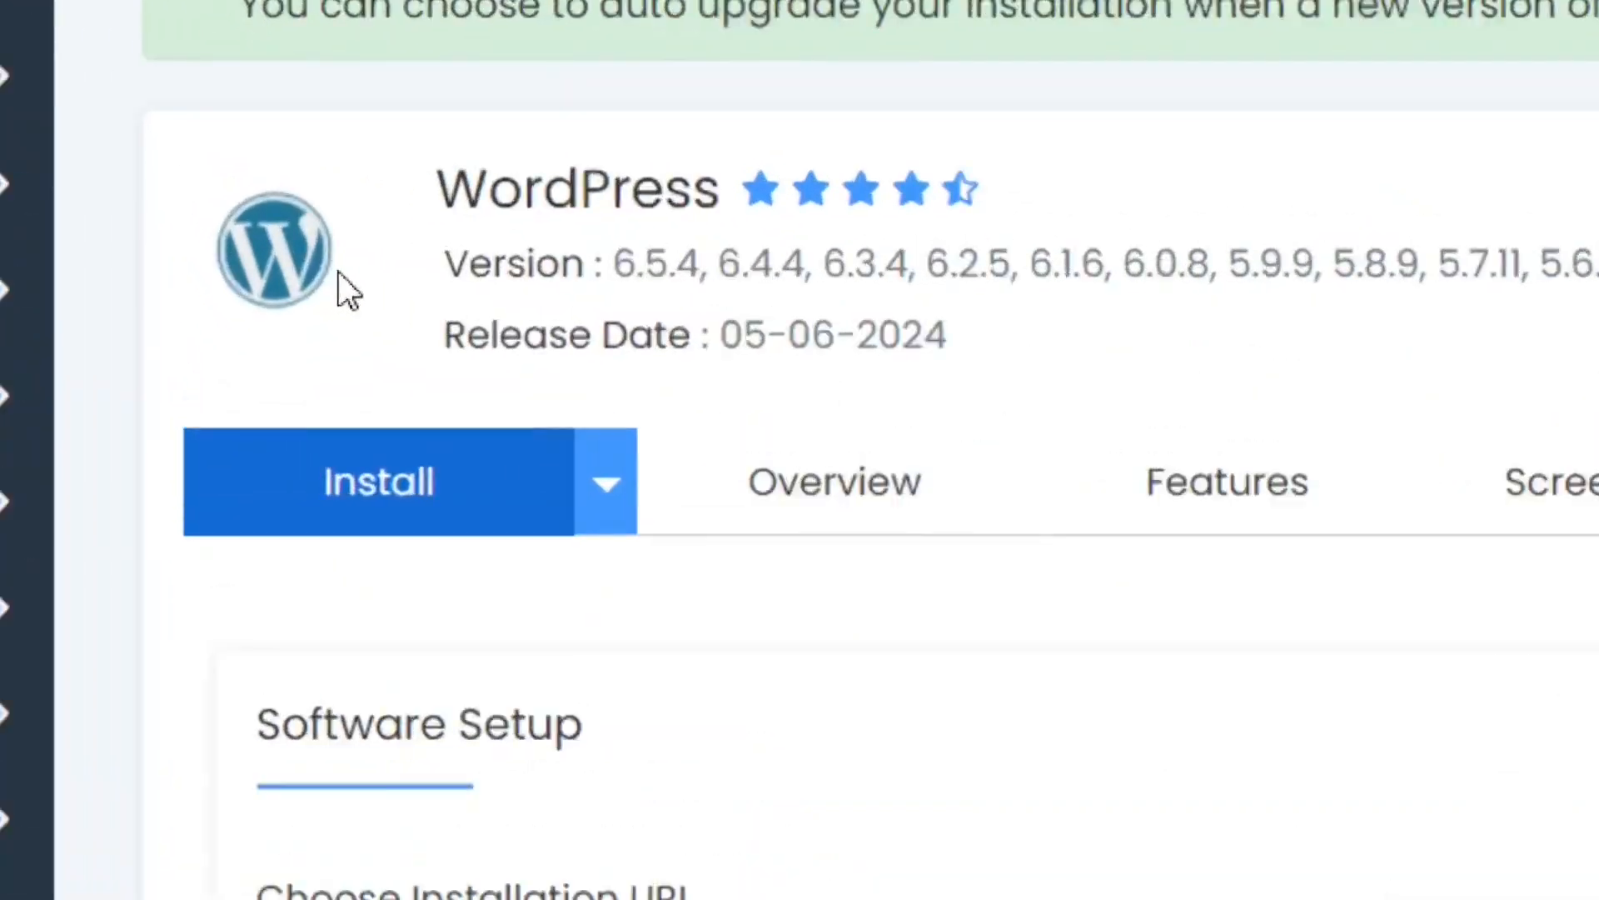
left_click(669, 558)
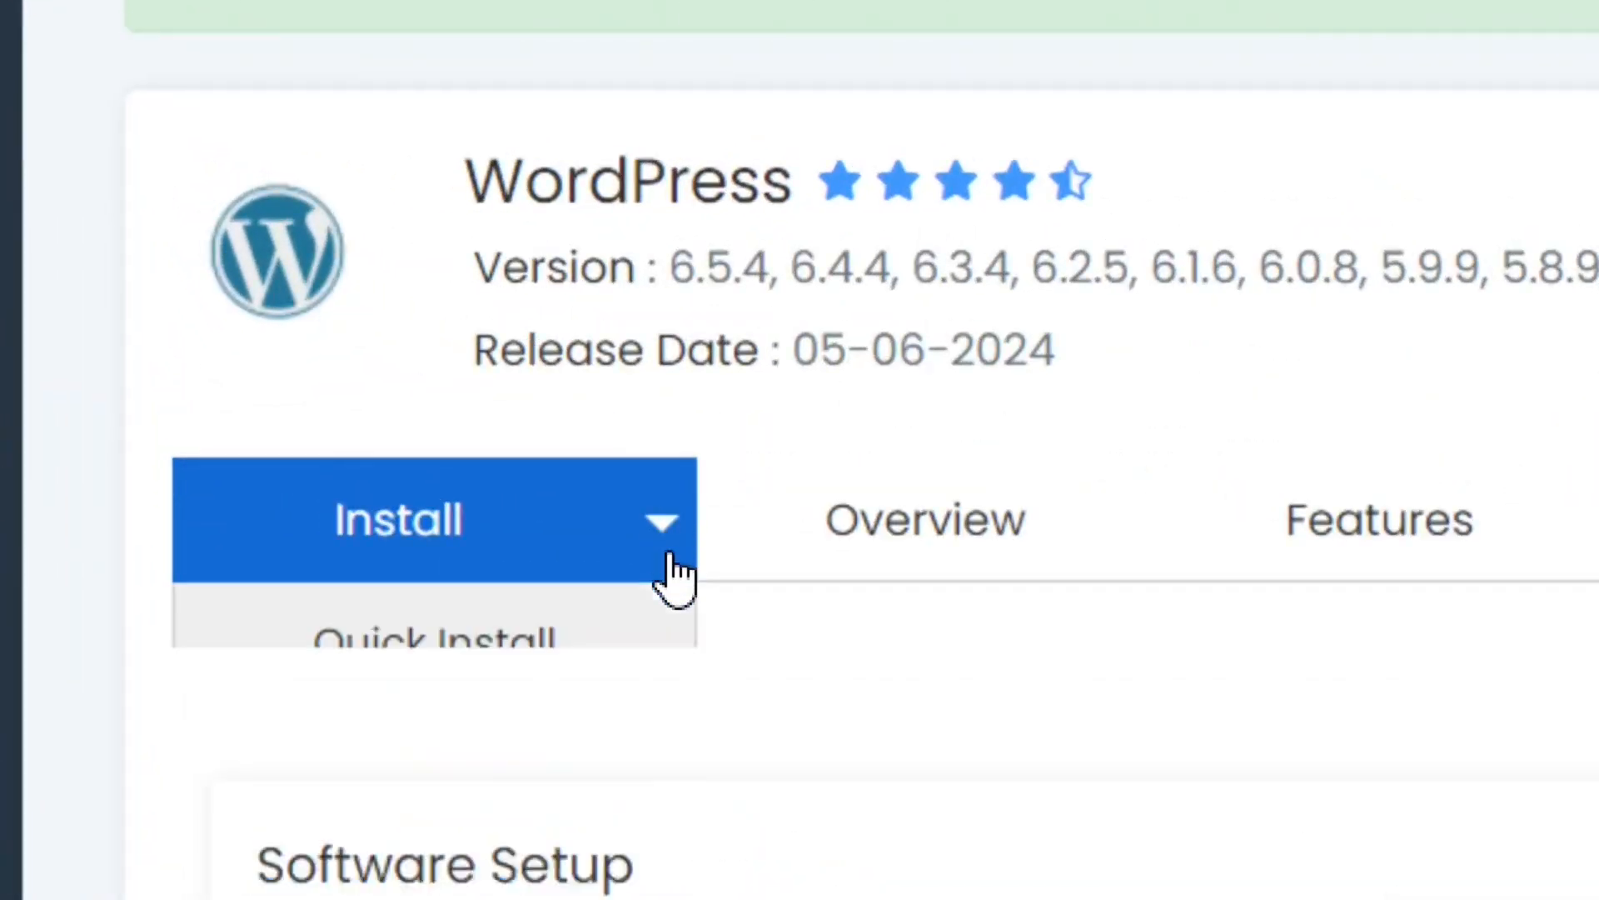
left_click(482, 679)
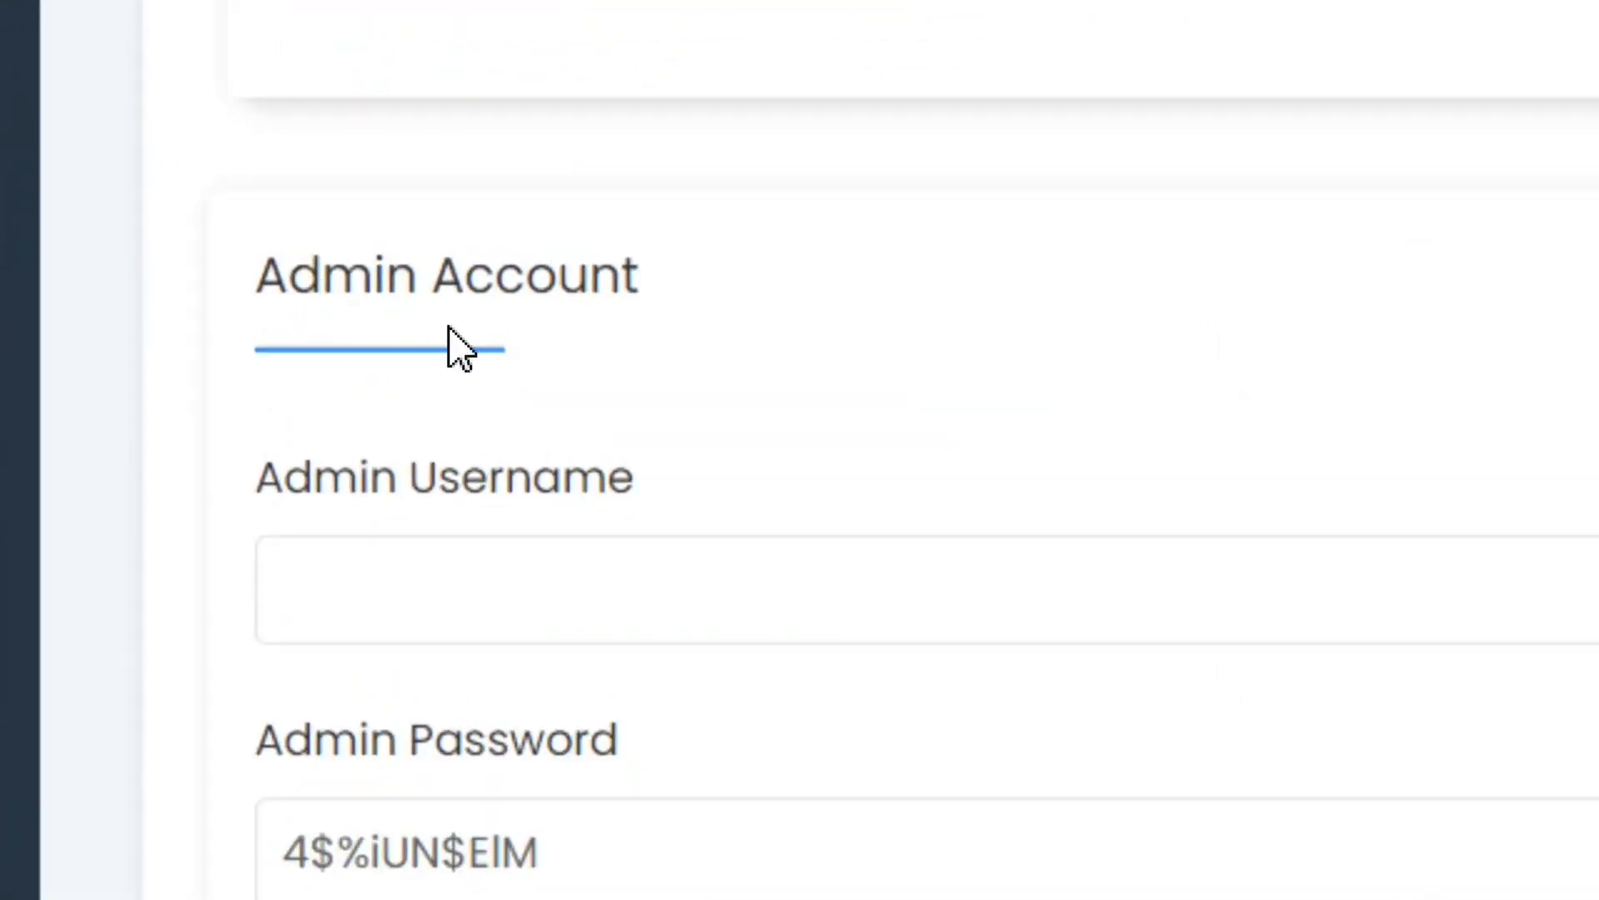
Step: Replace the admin password in the Admin Account section and install WordPress
left_click(488, 587)
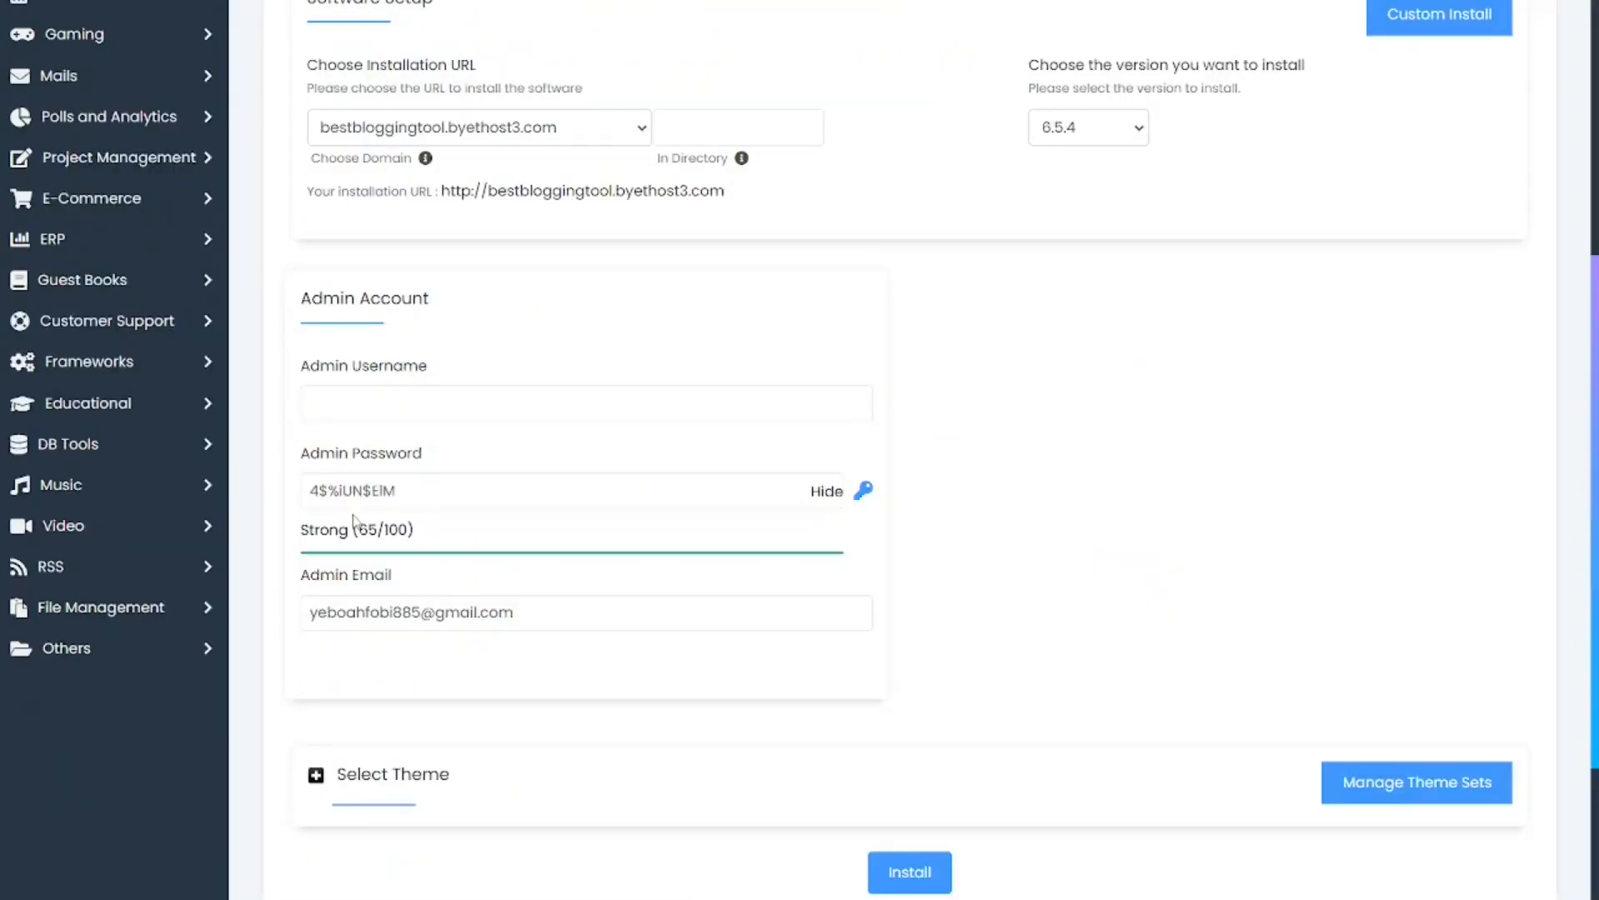
left_click(351, 503)
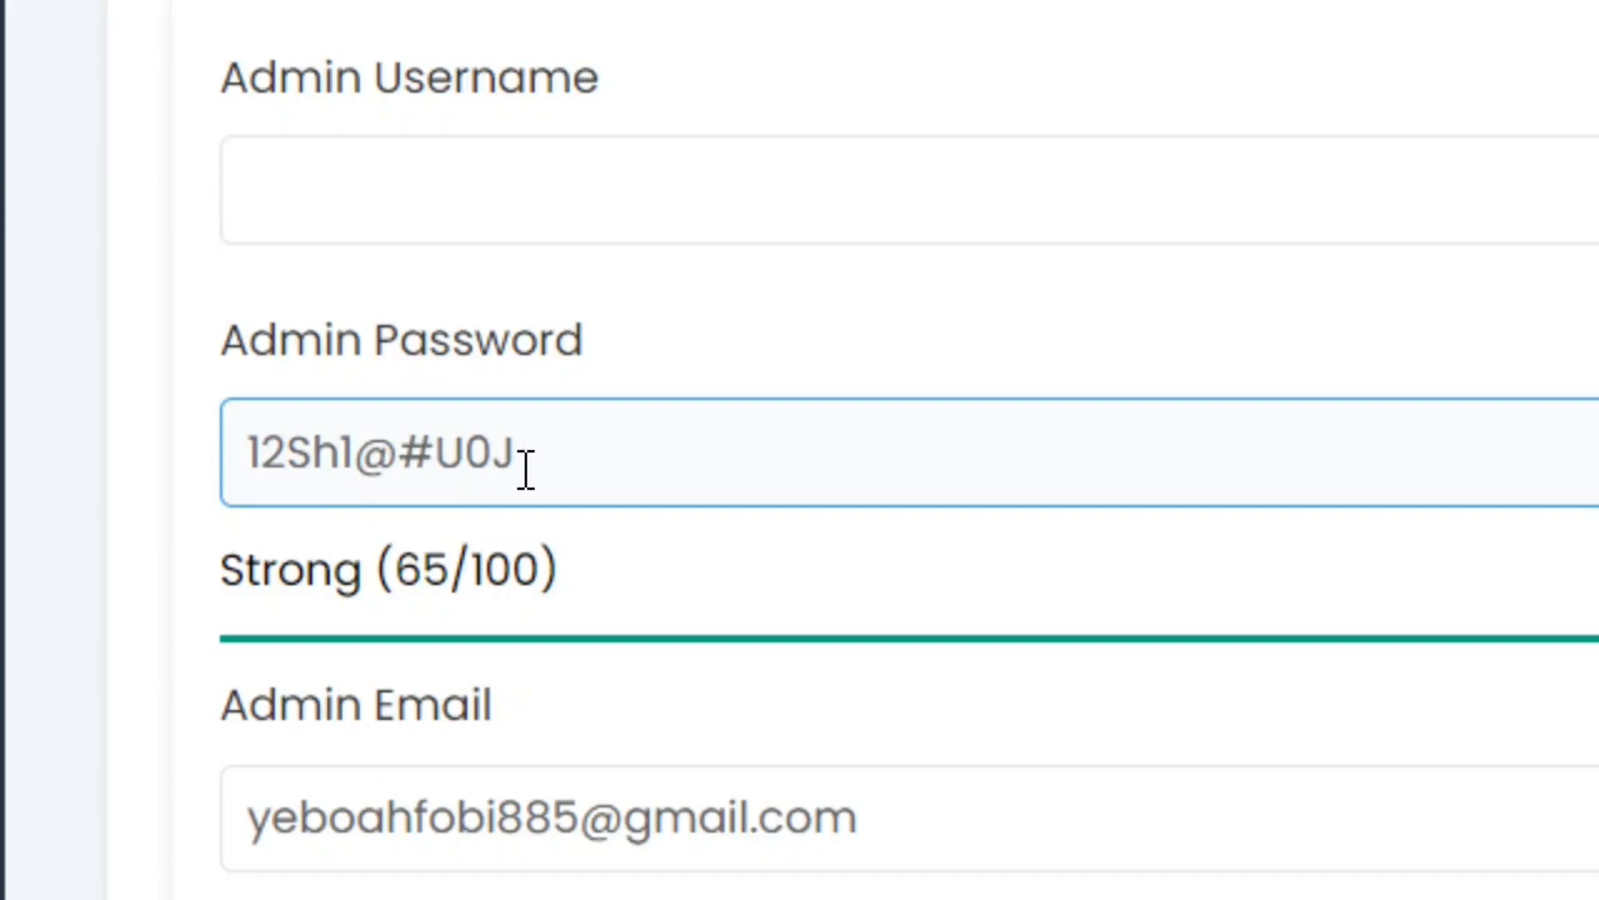
scroll(933, 666, "down", 3)
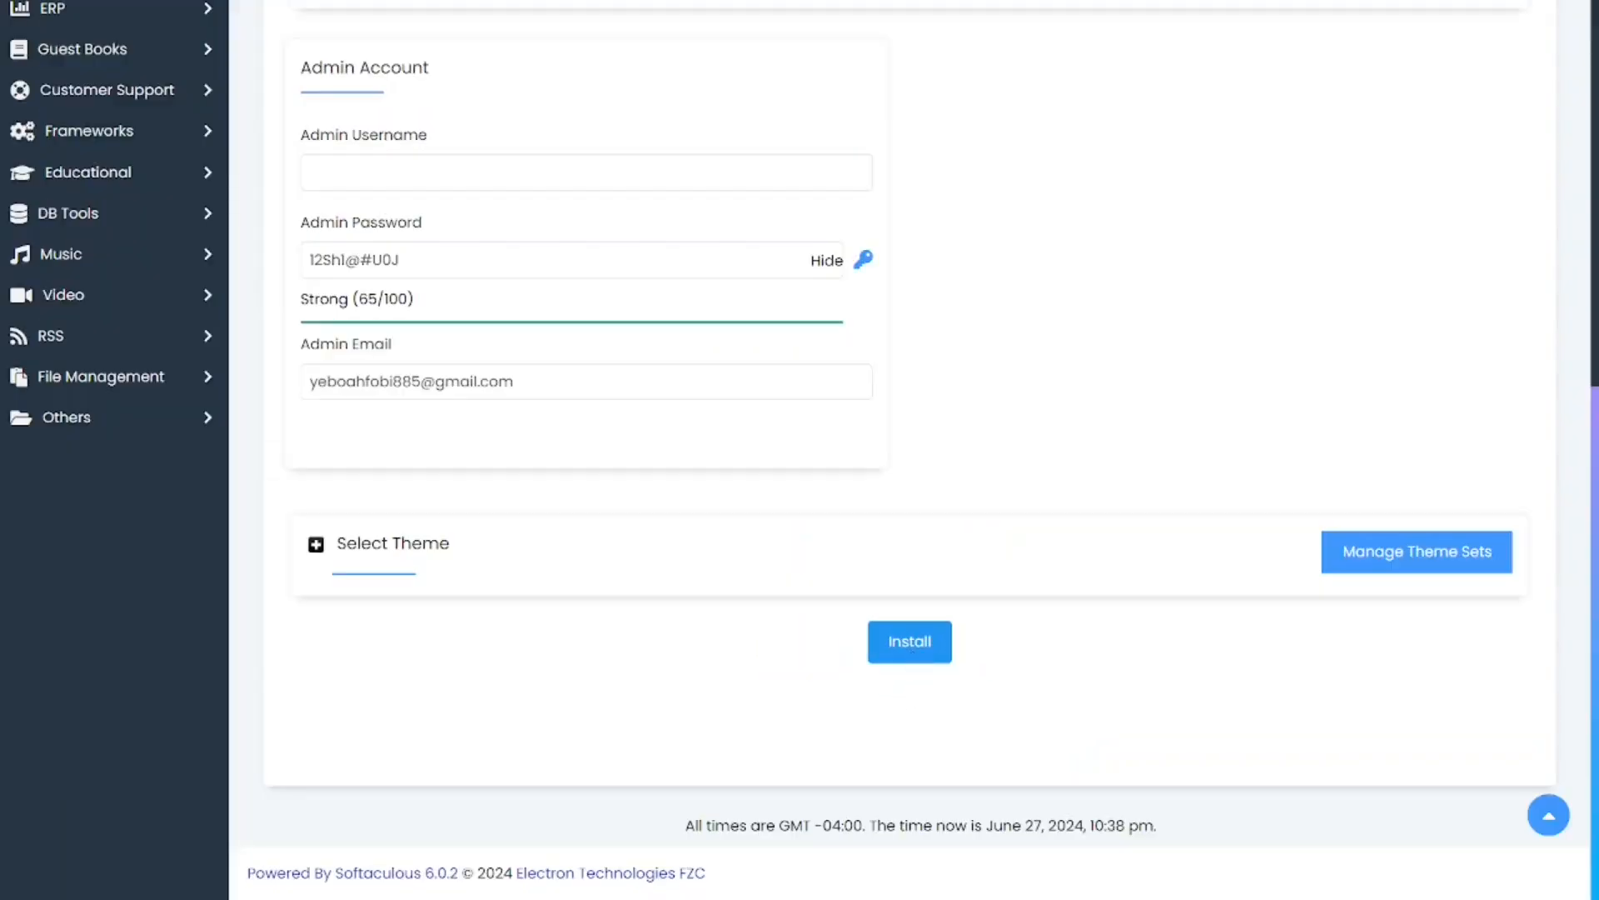
left_click(899, 648)
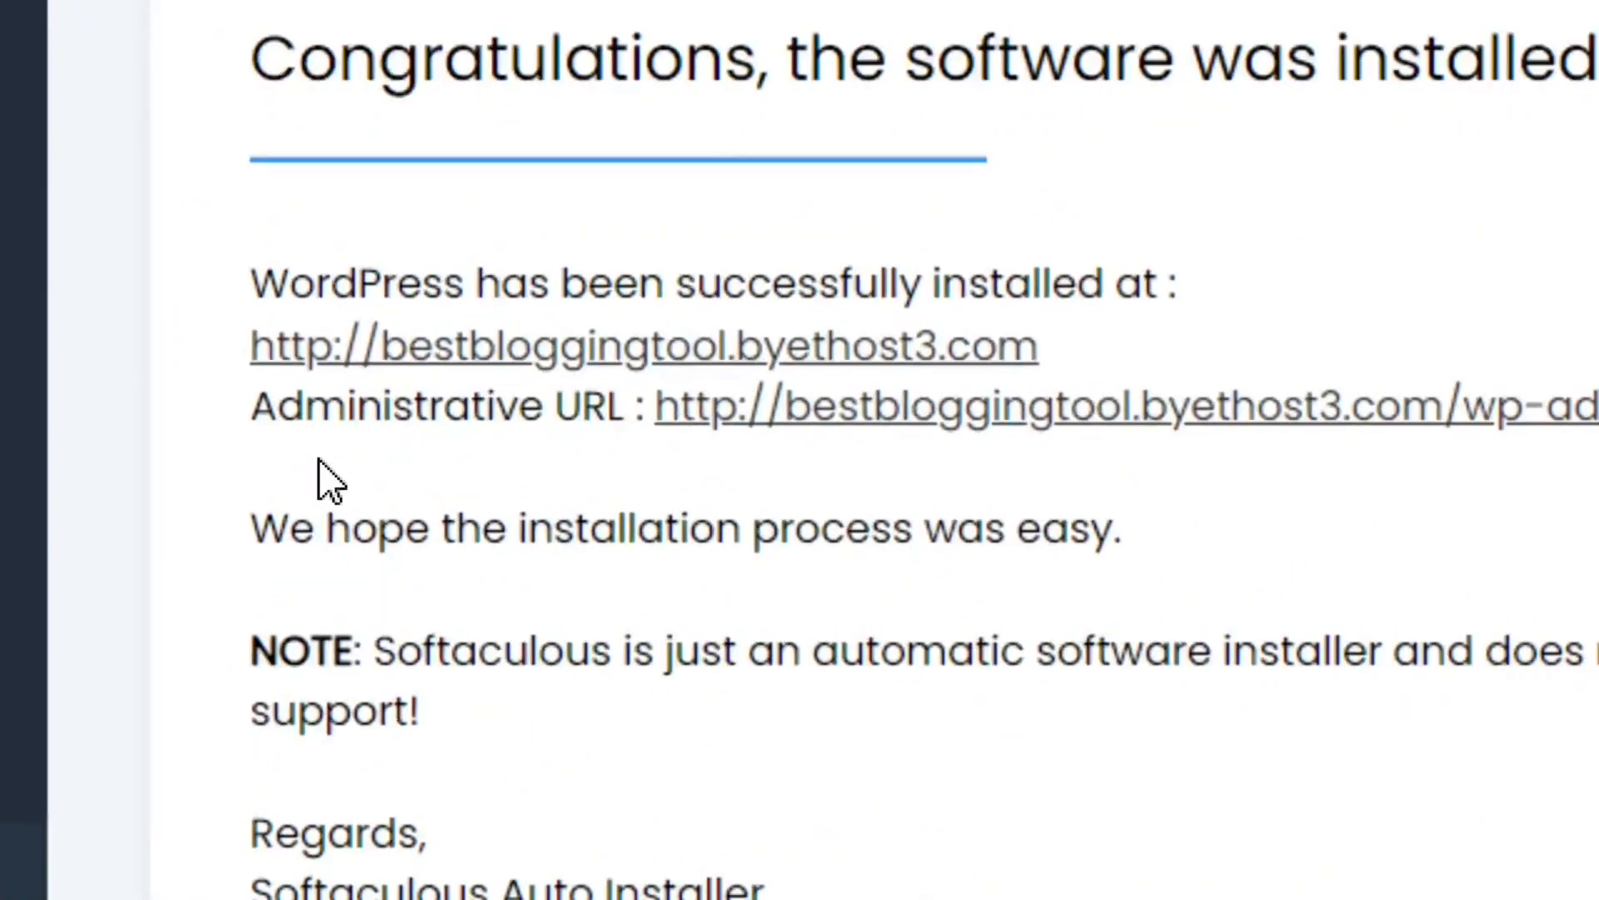
Step: Open the WordPress dashboard through the Administrative URL and visit the new site to look over its home page
left_click_drag(256, 414, 628, 428)
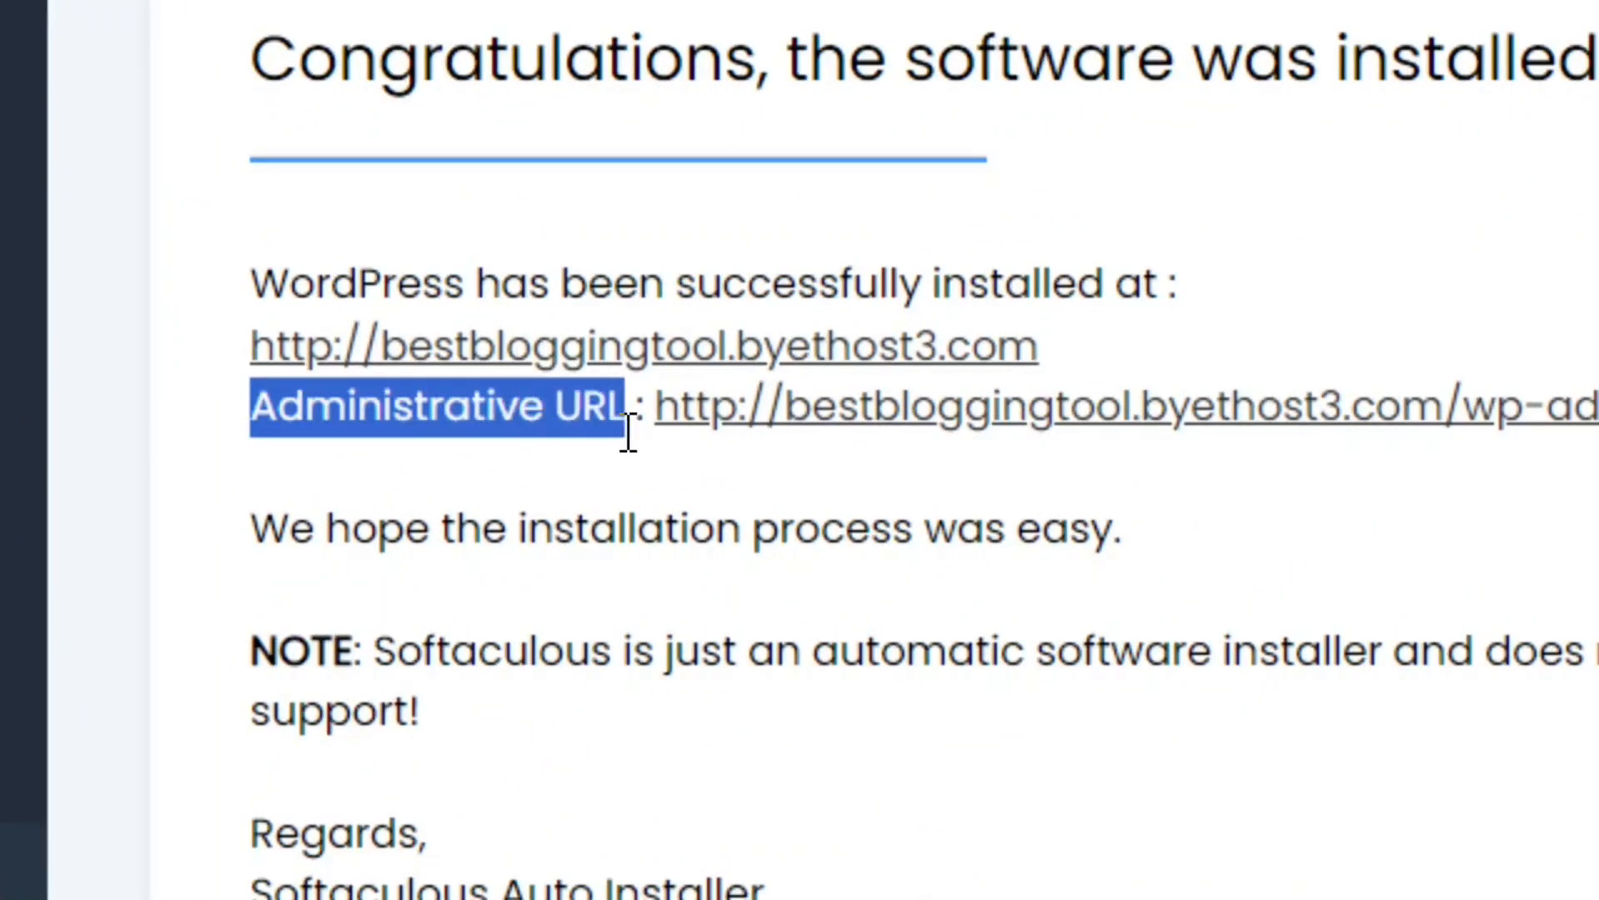
left_click(942, 422)
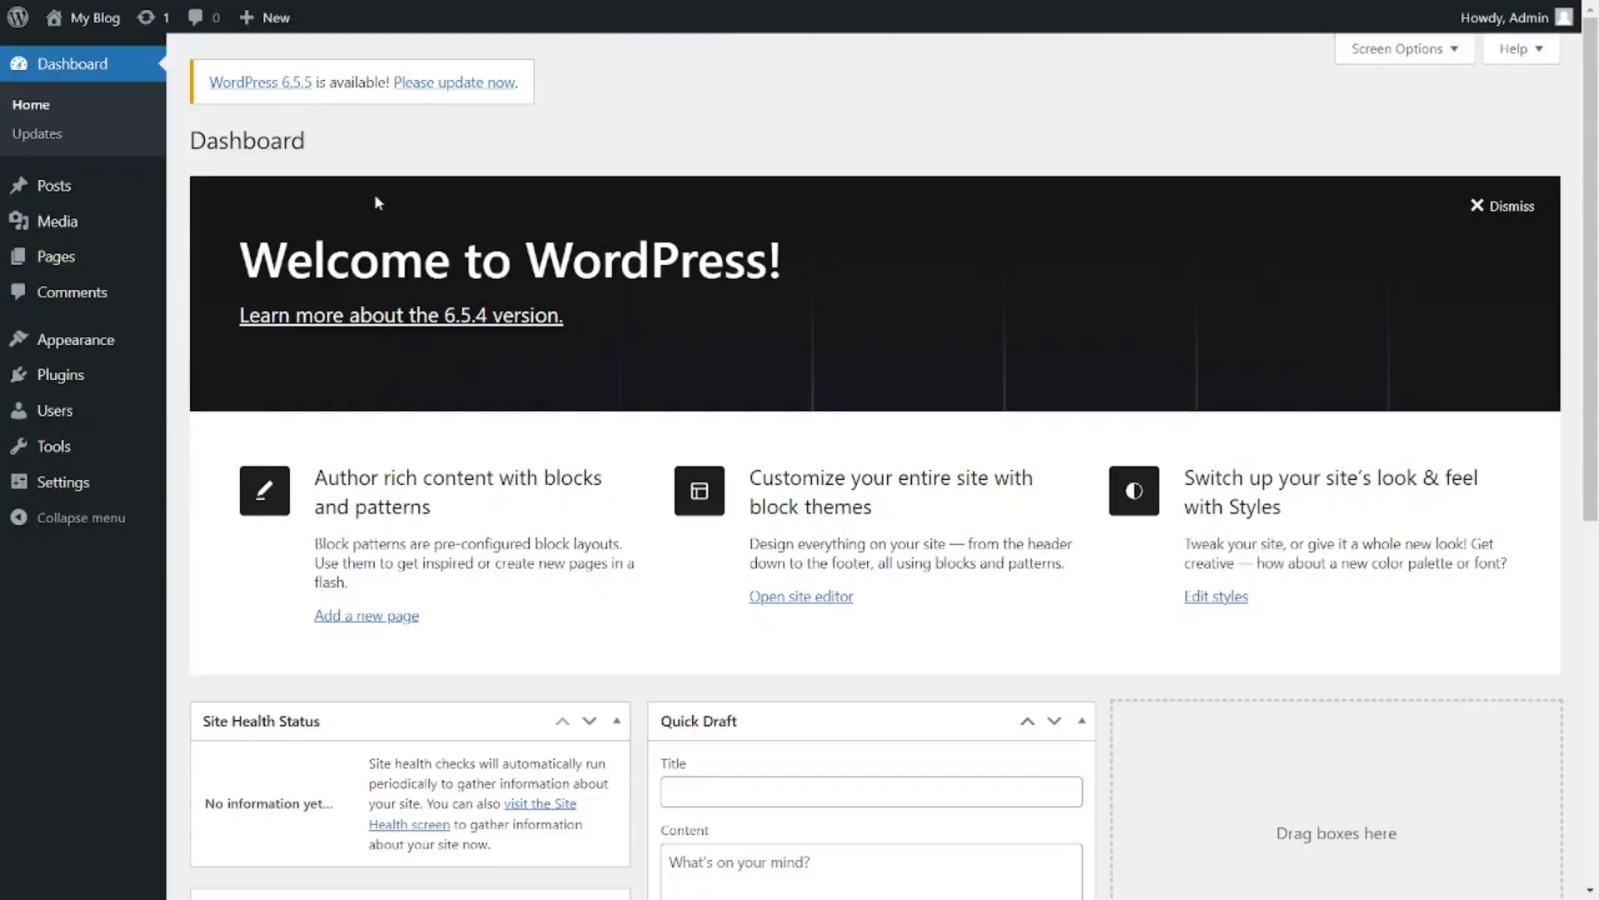
mouse_move(80, 20)
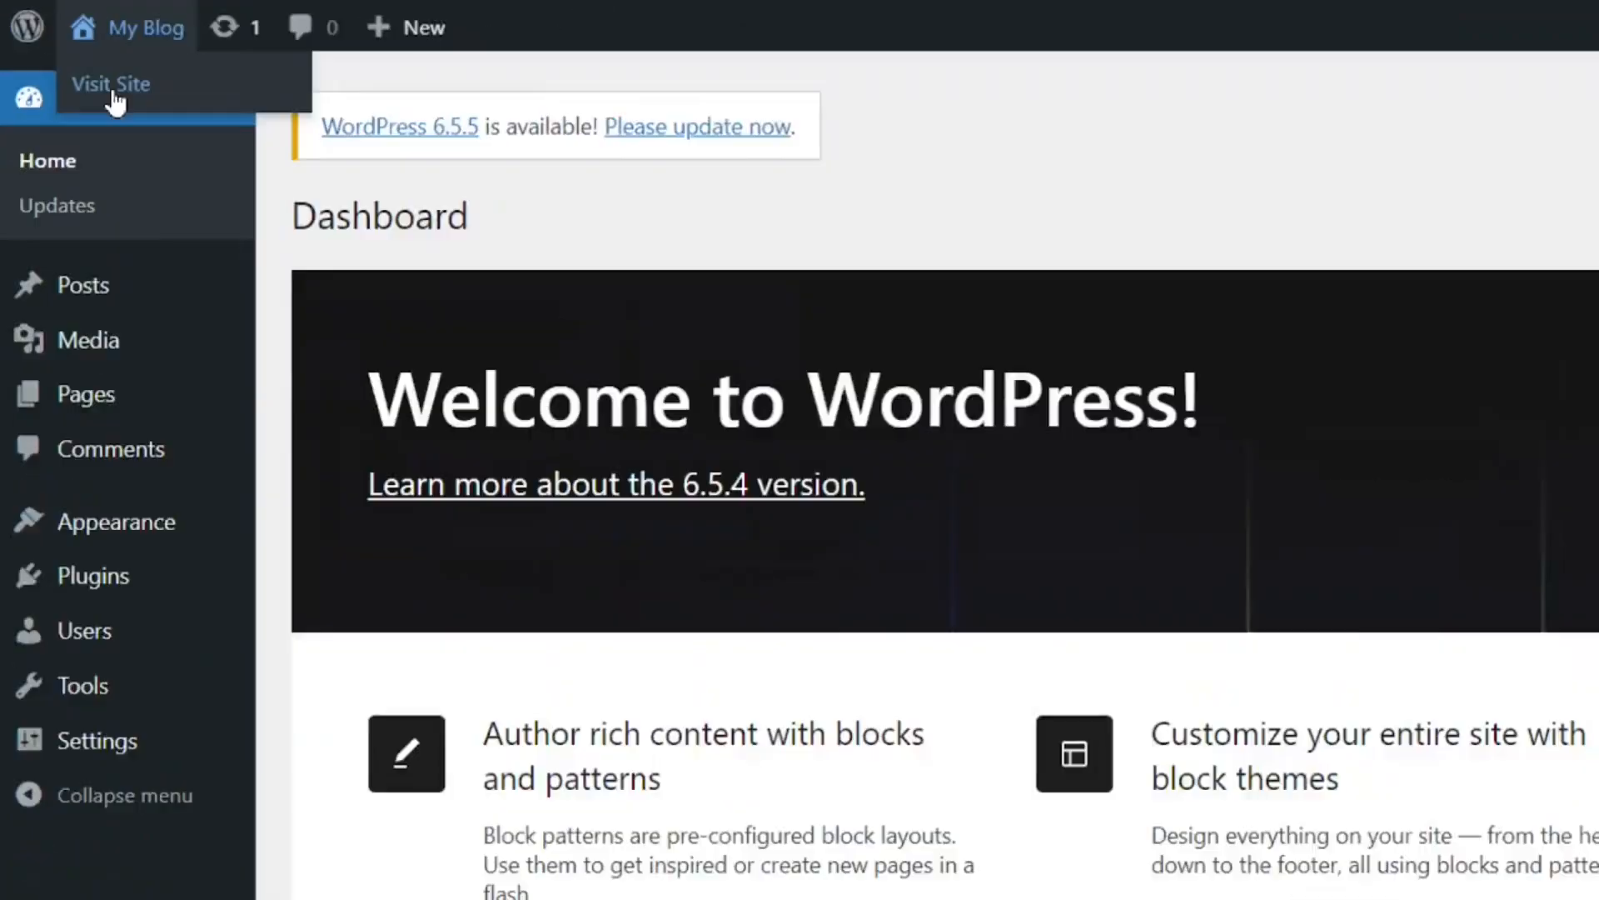
left_click(220, 196)
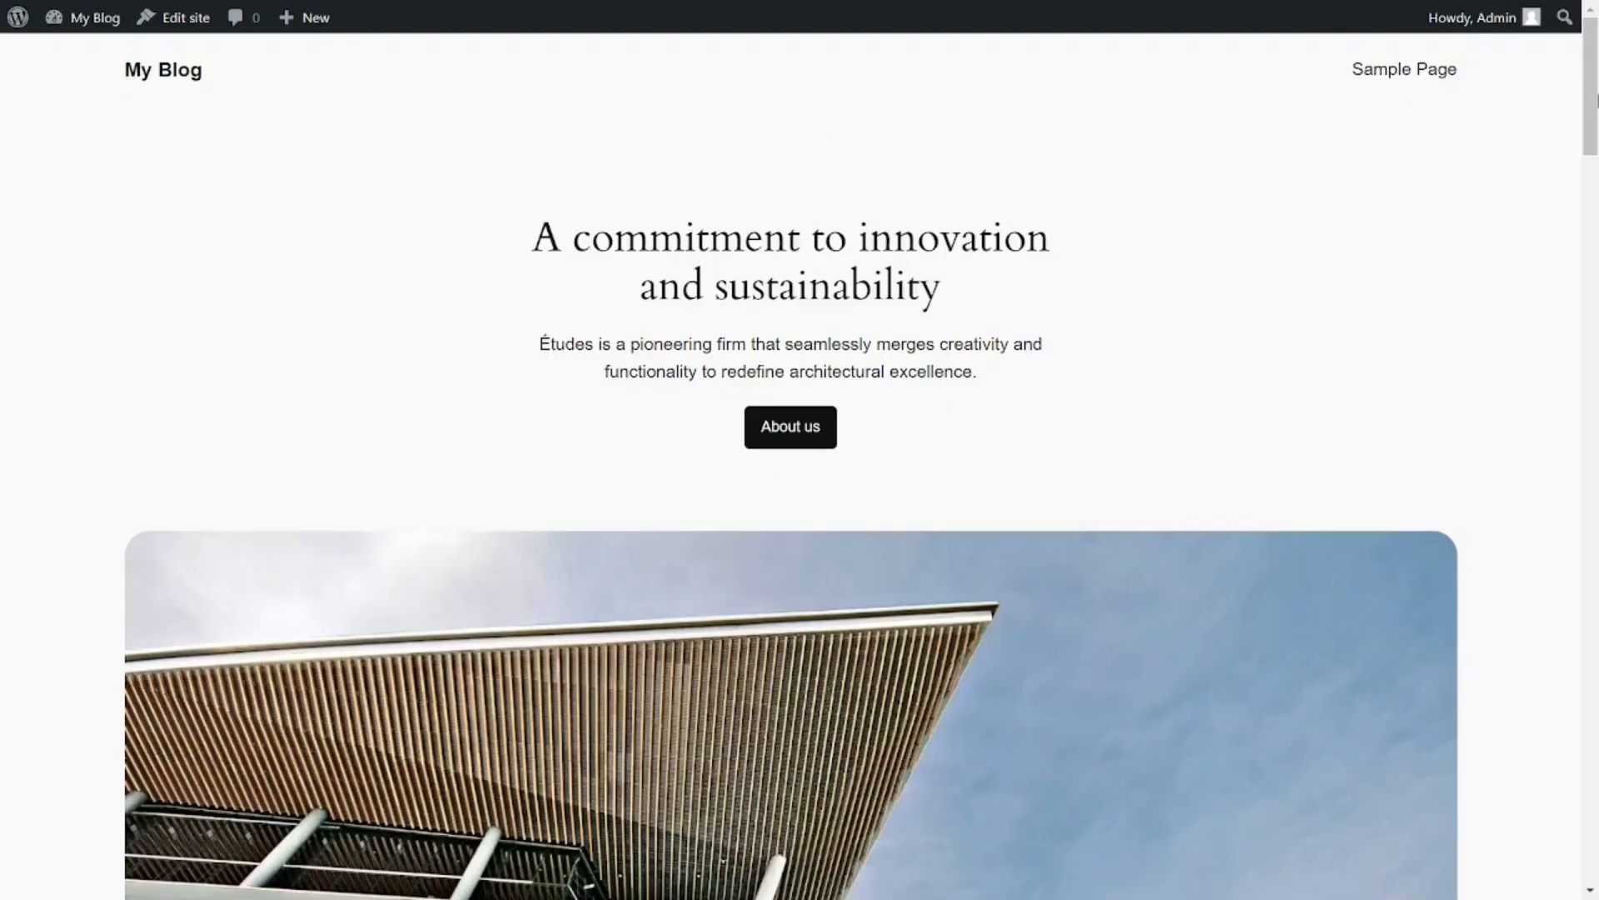
scroll(799, 450, "down", 15)
left_click_drag(1596, 366, 1596, 834)
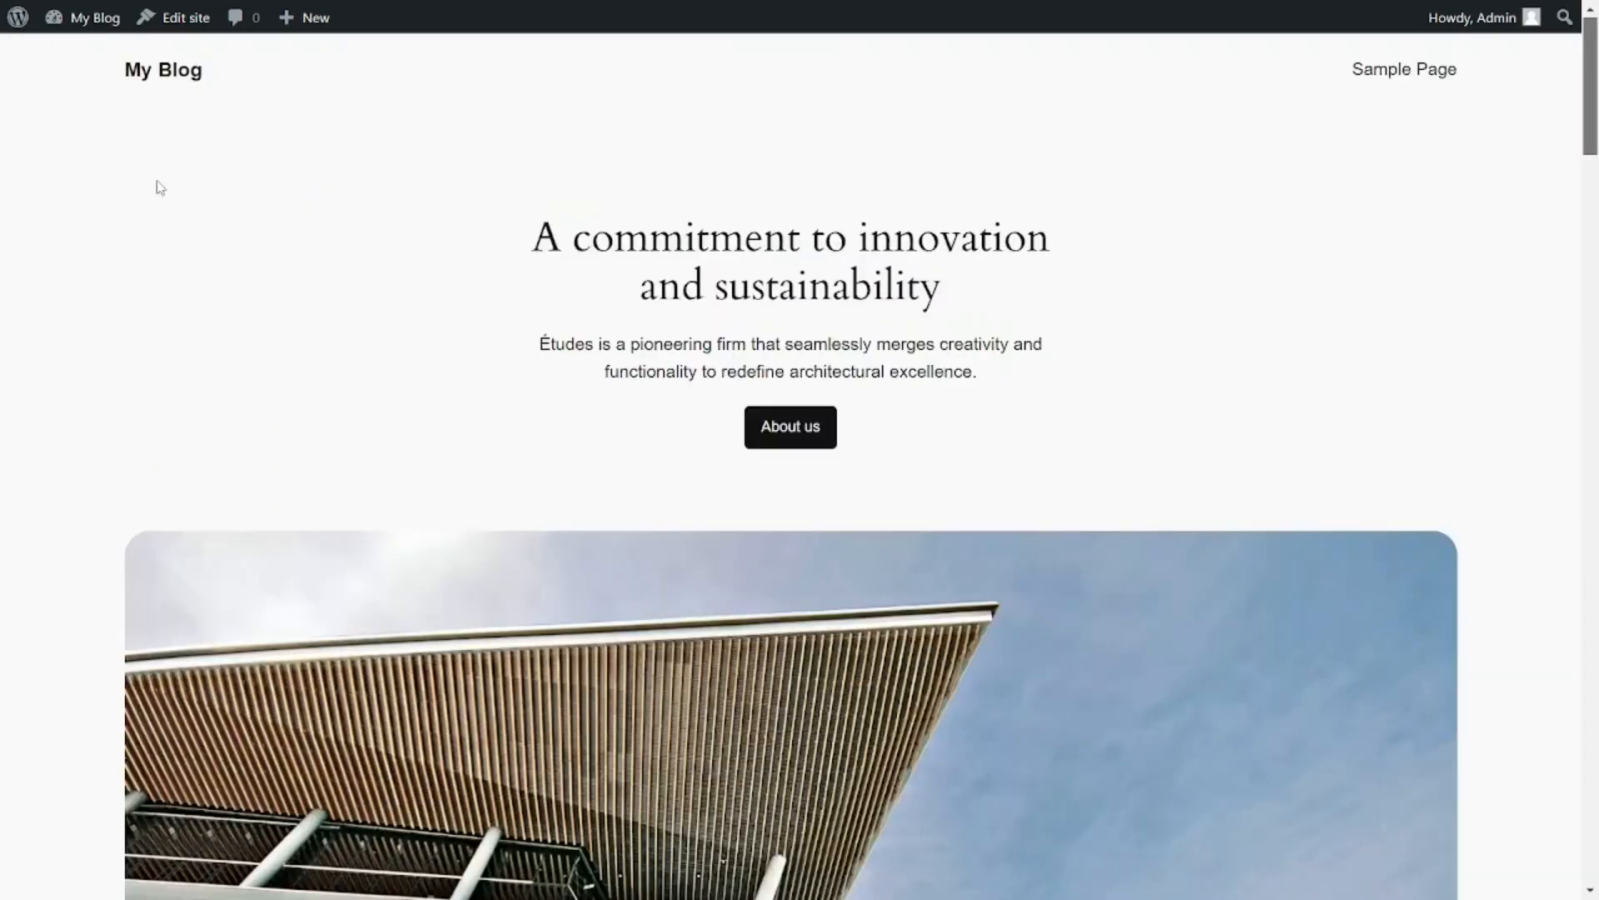
Step: Return to the WordPress dashboard and open the page for adding a new theme
mouse_move(87, 24)
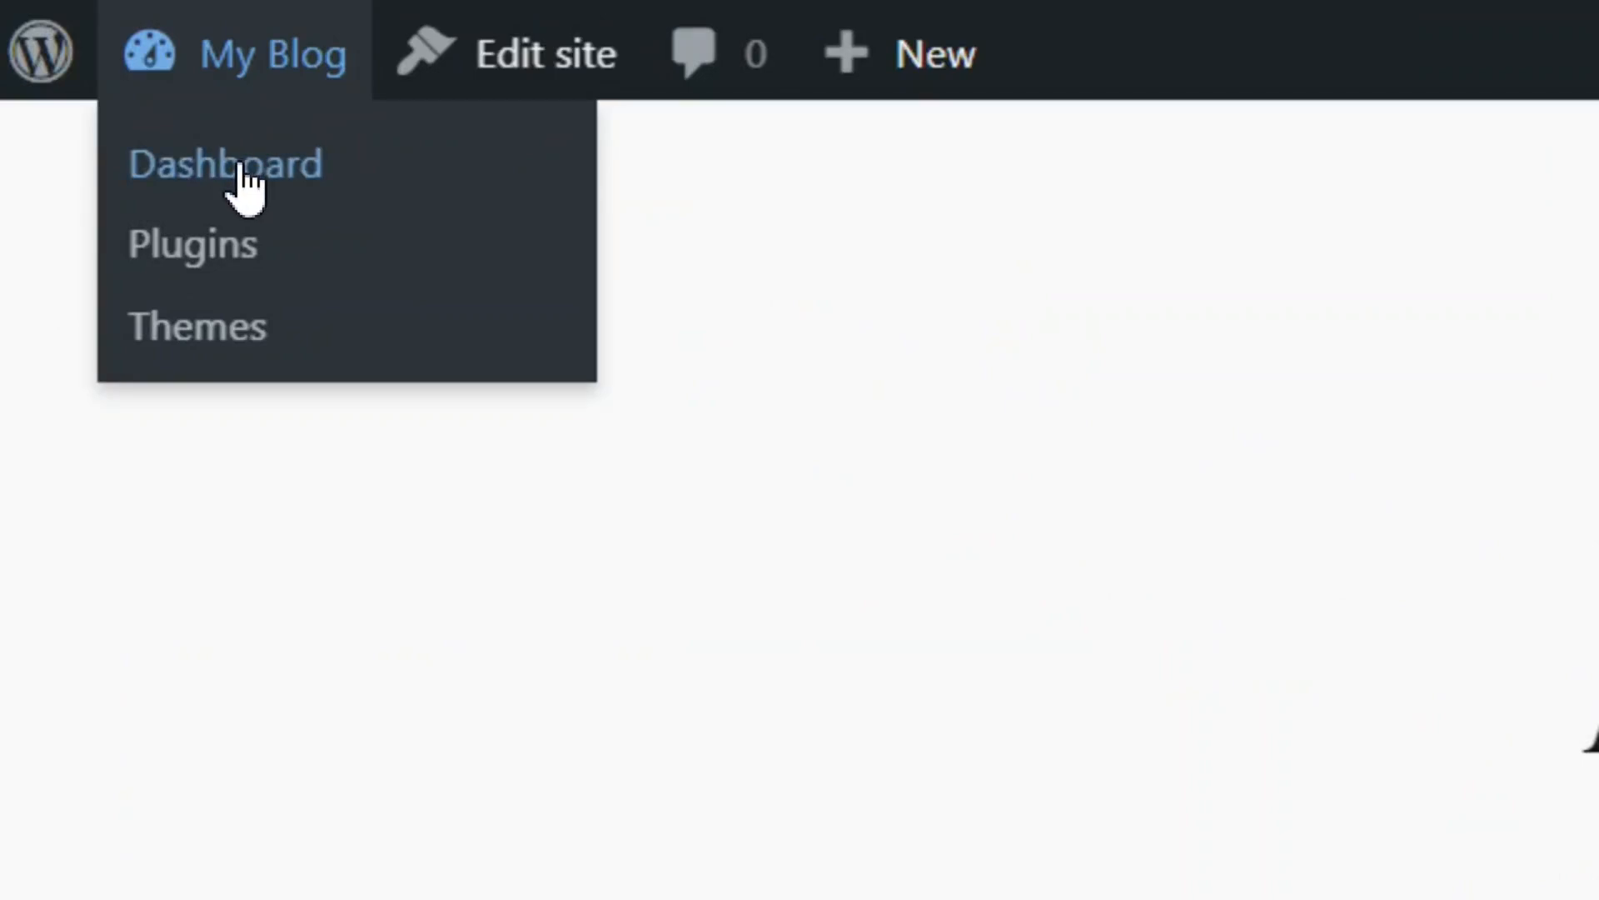
left_click(241, 179)
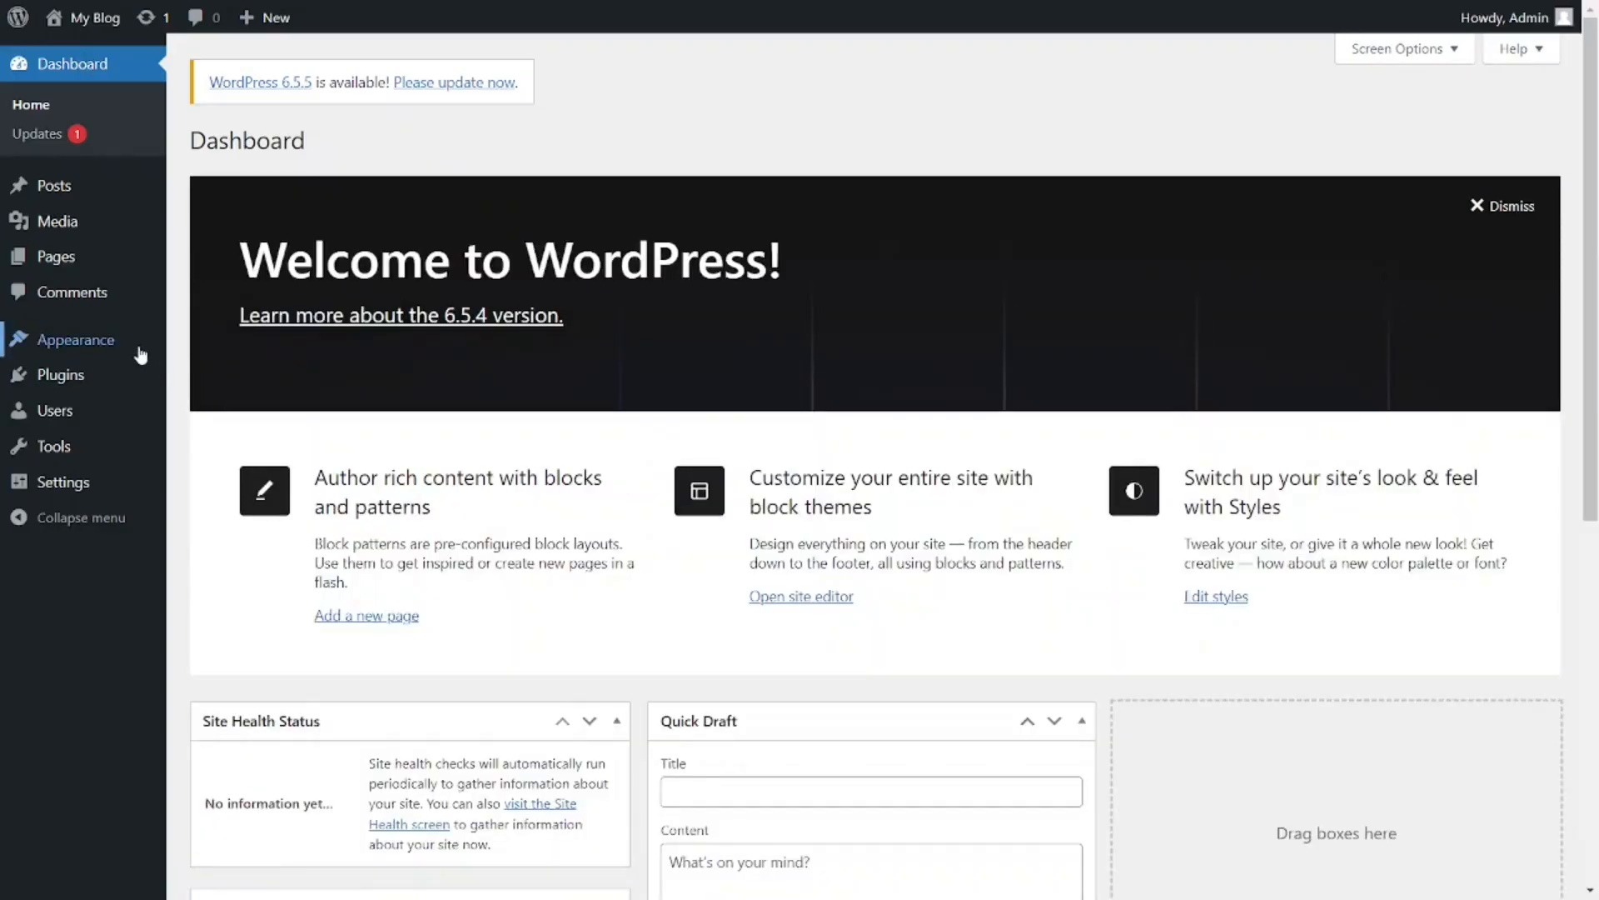
mouse_move(96, 354)
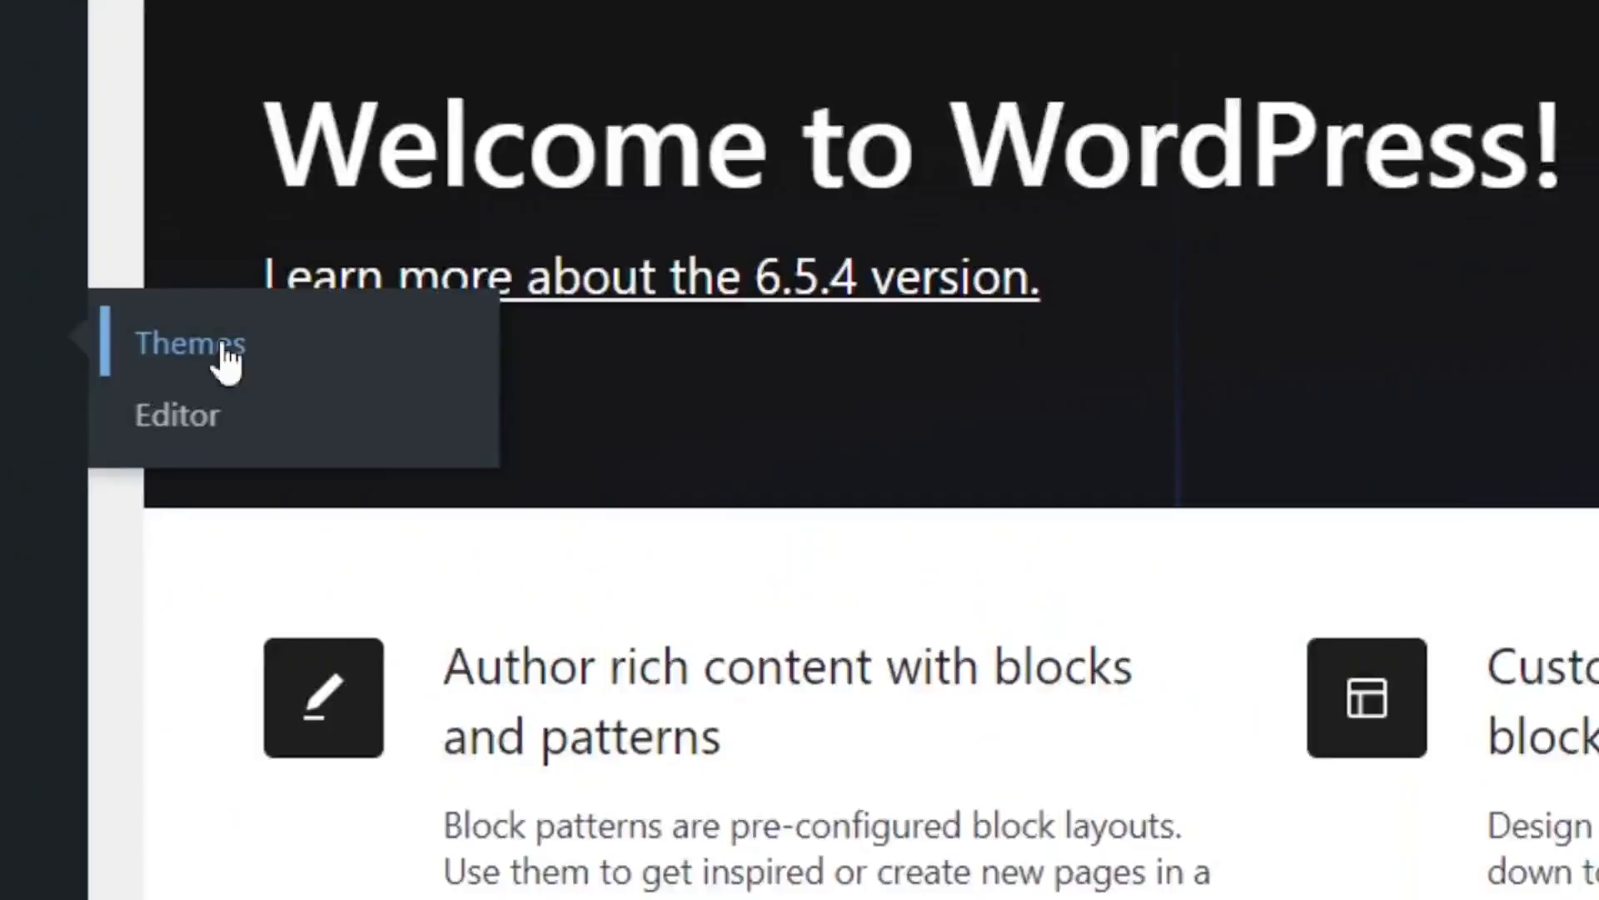
left_click(673, 350)
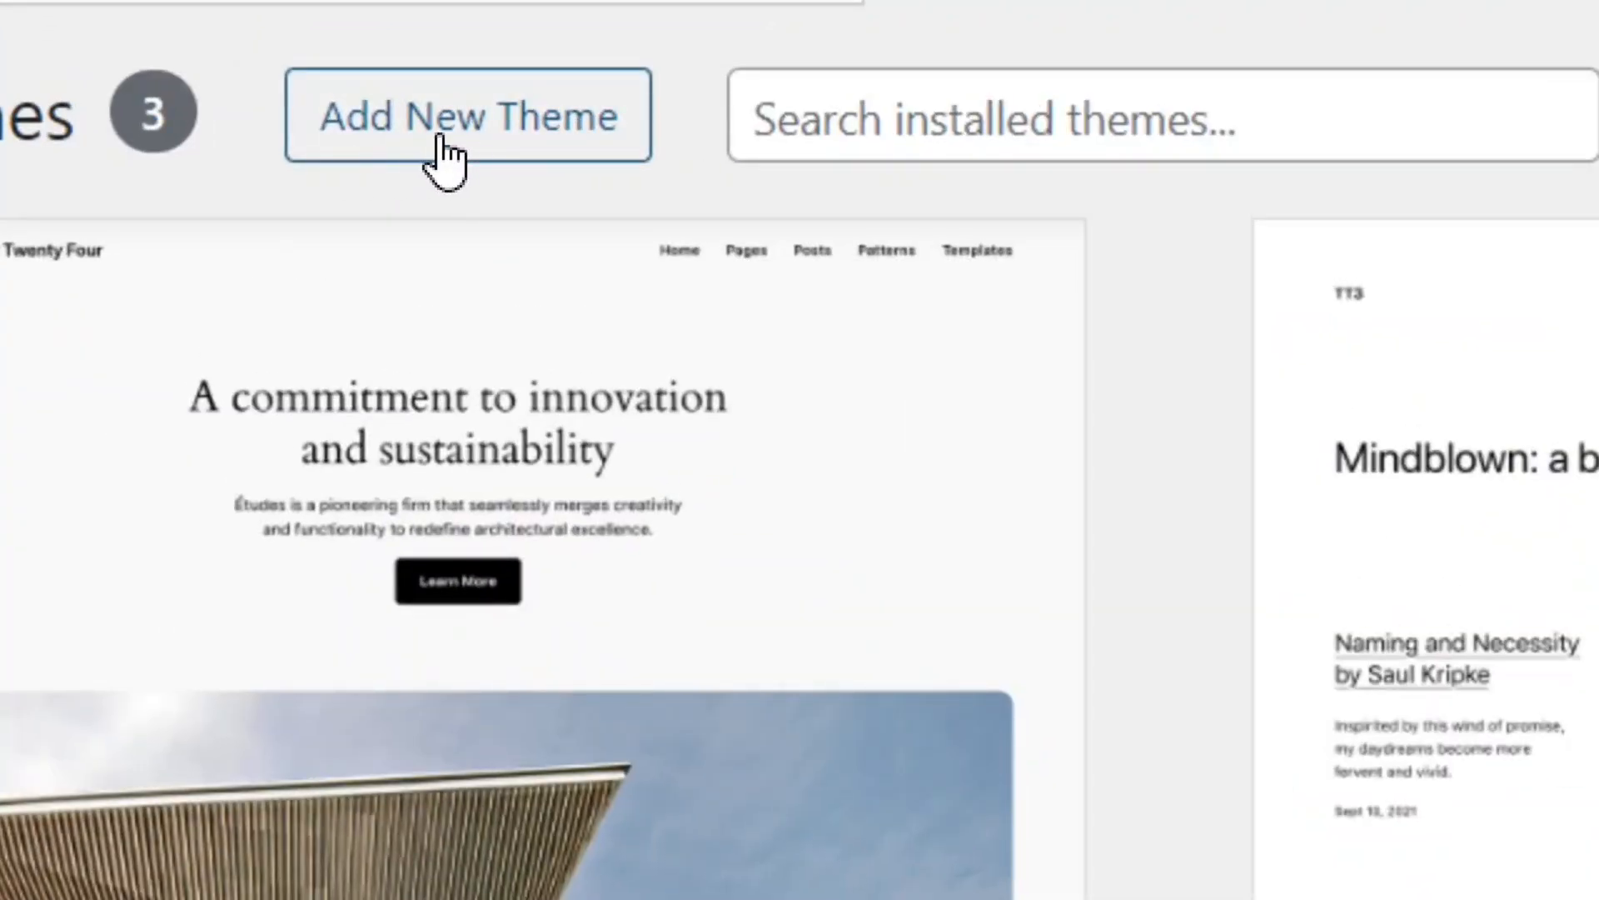
left_click(496, 138)
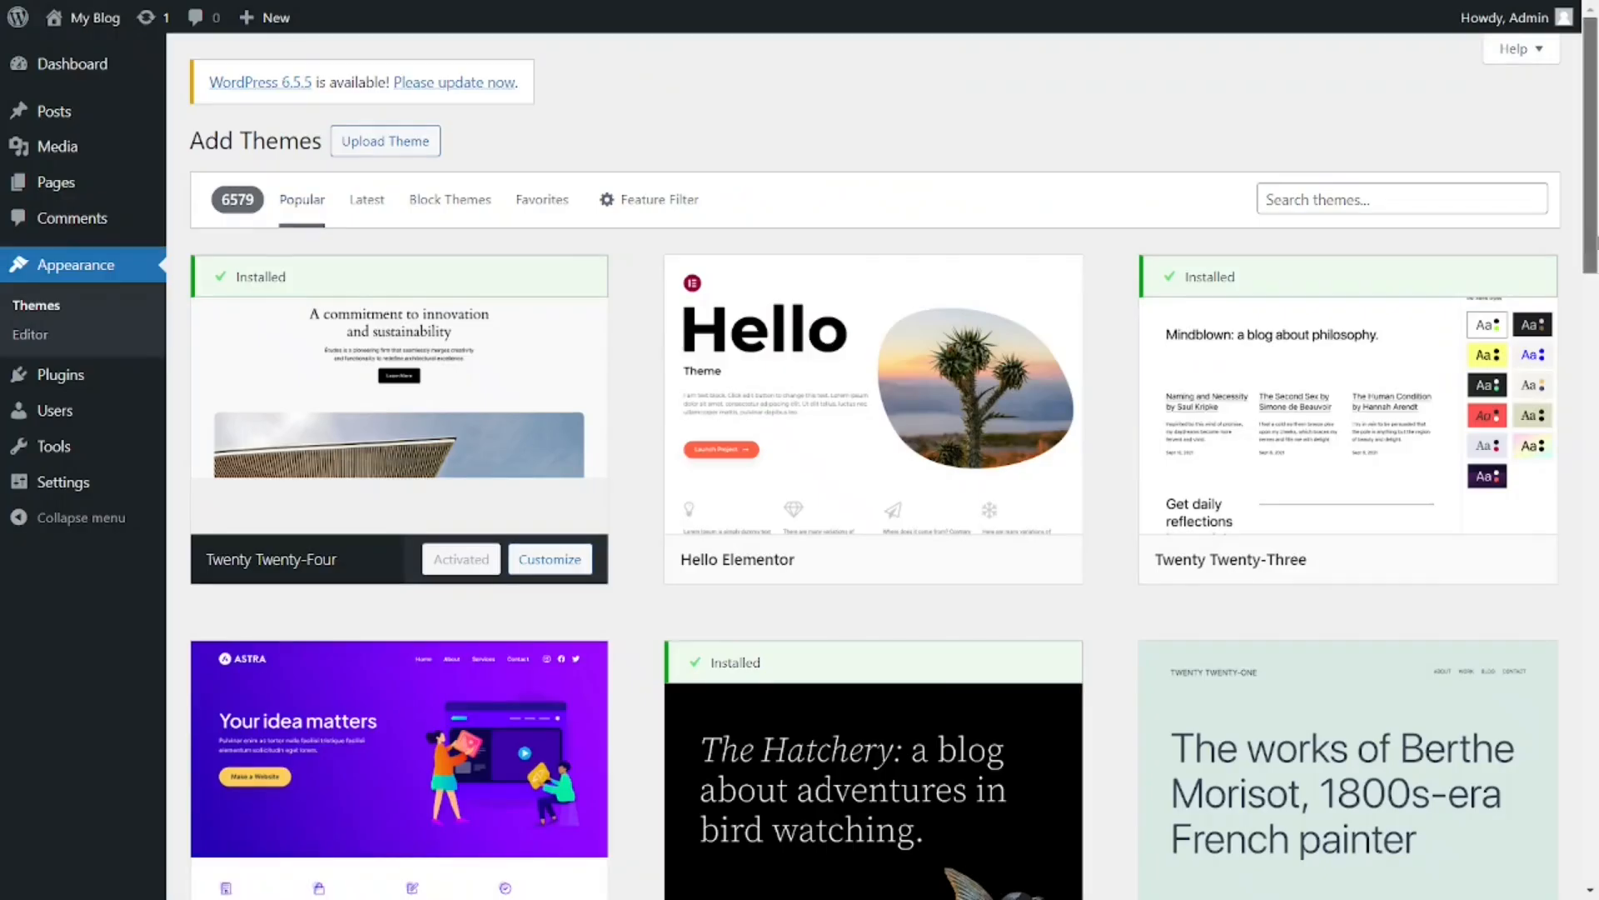
Step: Preview the Astra theme from the popular themes, then install and activate it
scroll(221, 584, "down", 5)
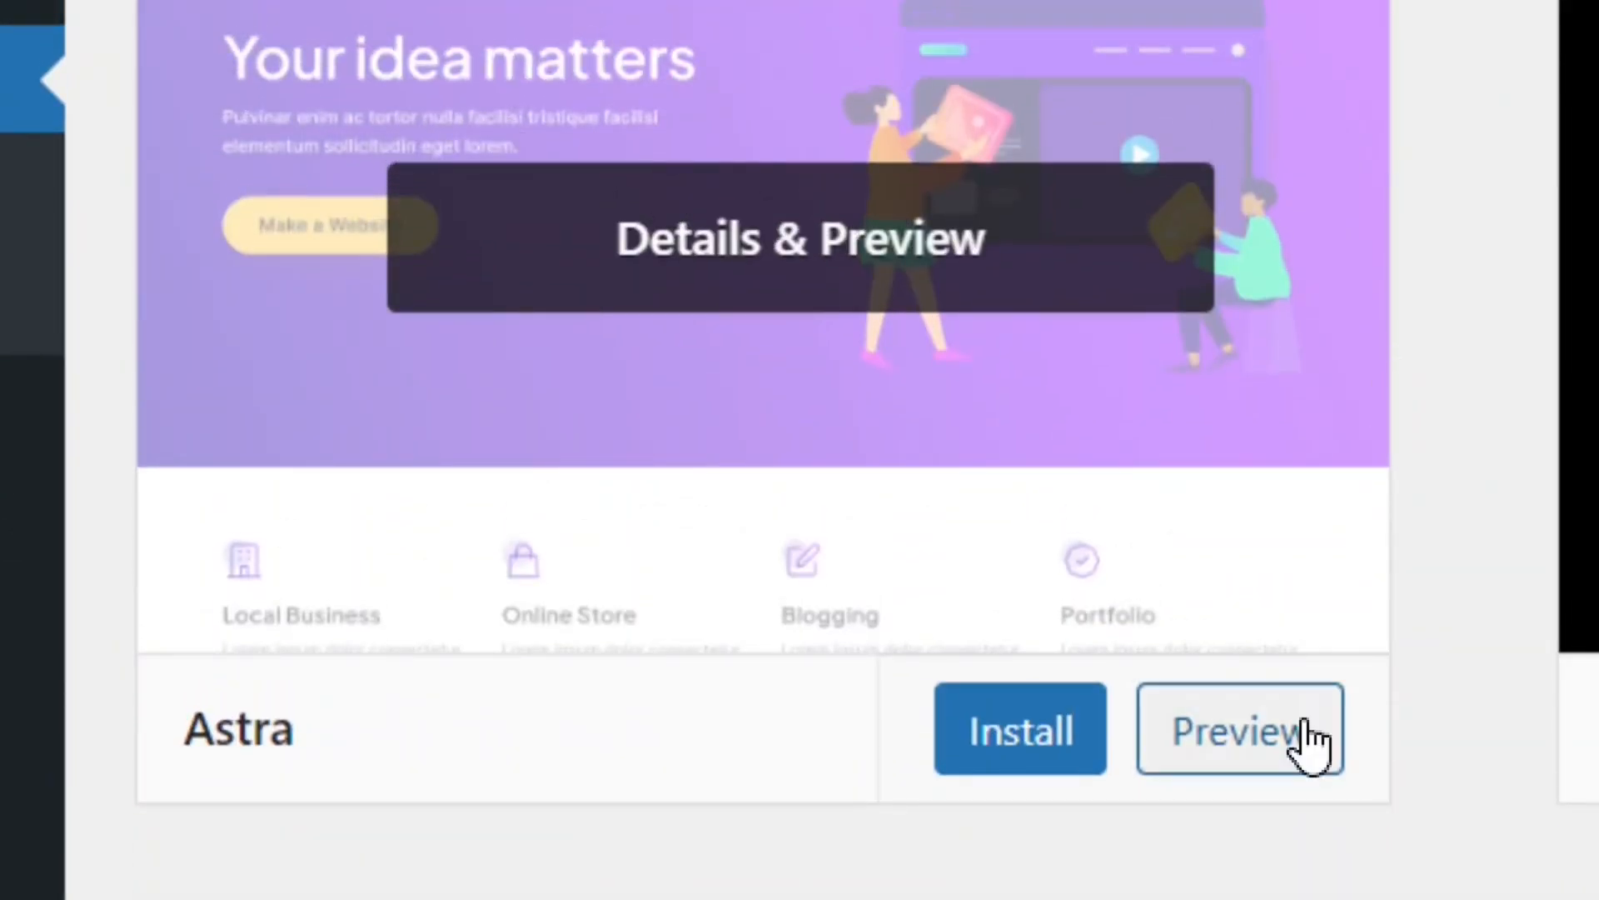
left_click(1272, 766)
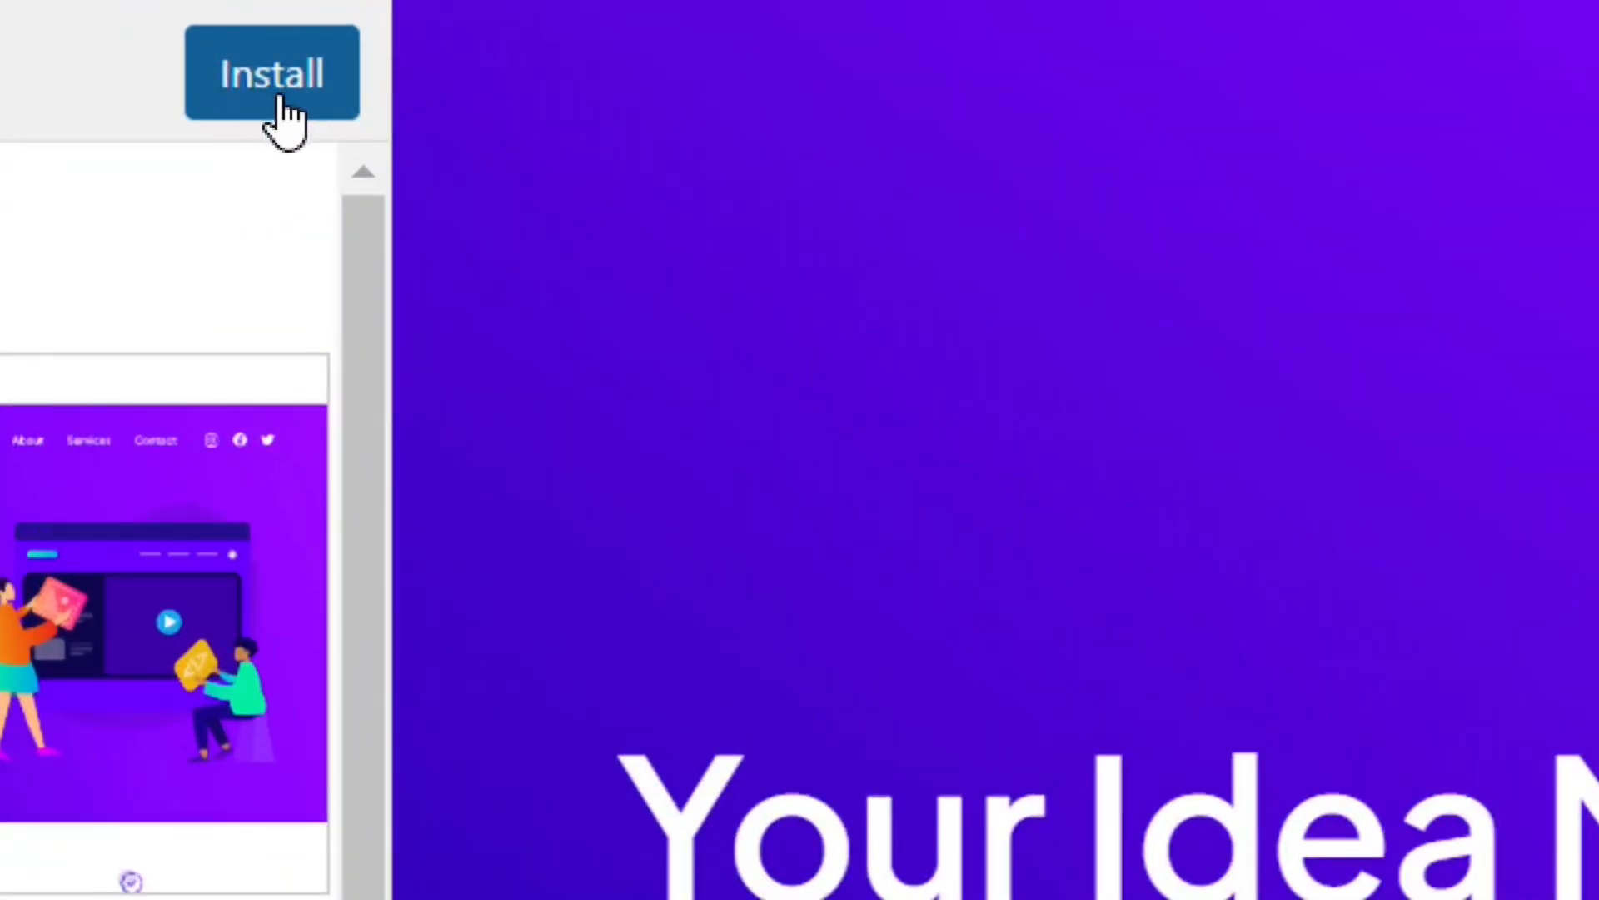
left_click(281, 98)
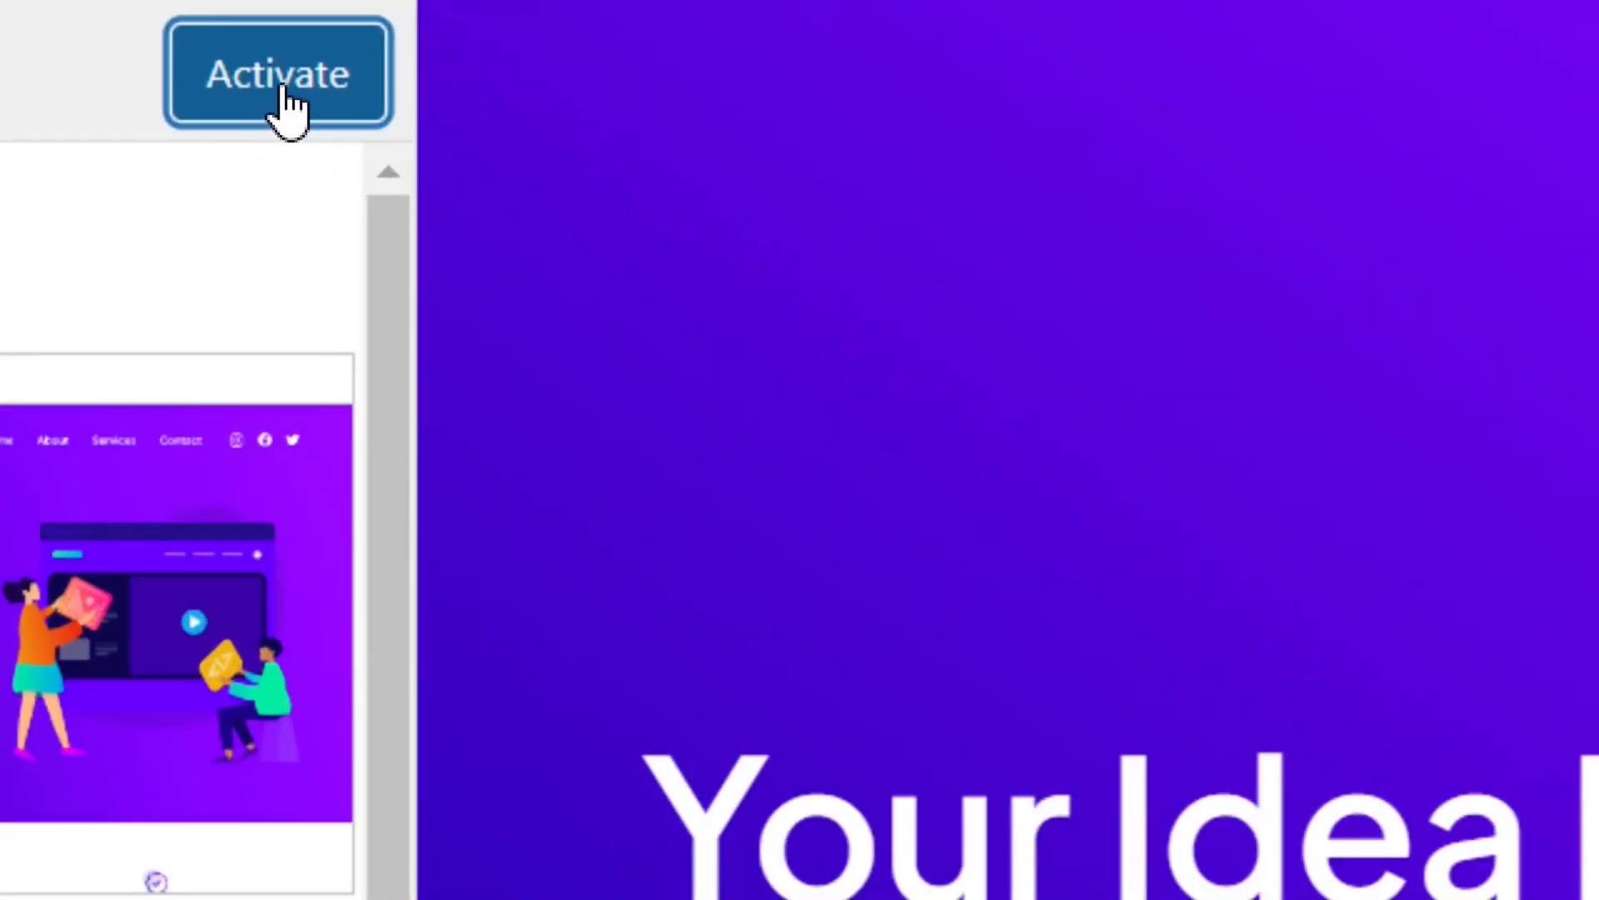
left_click(284, 104)
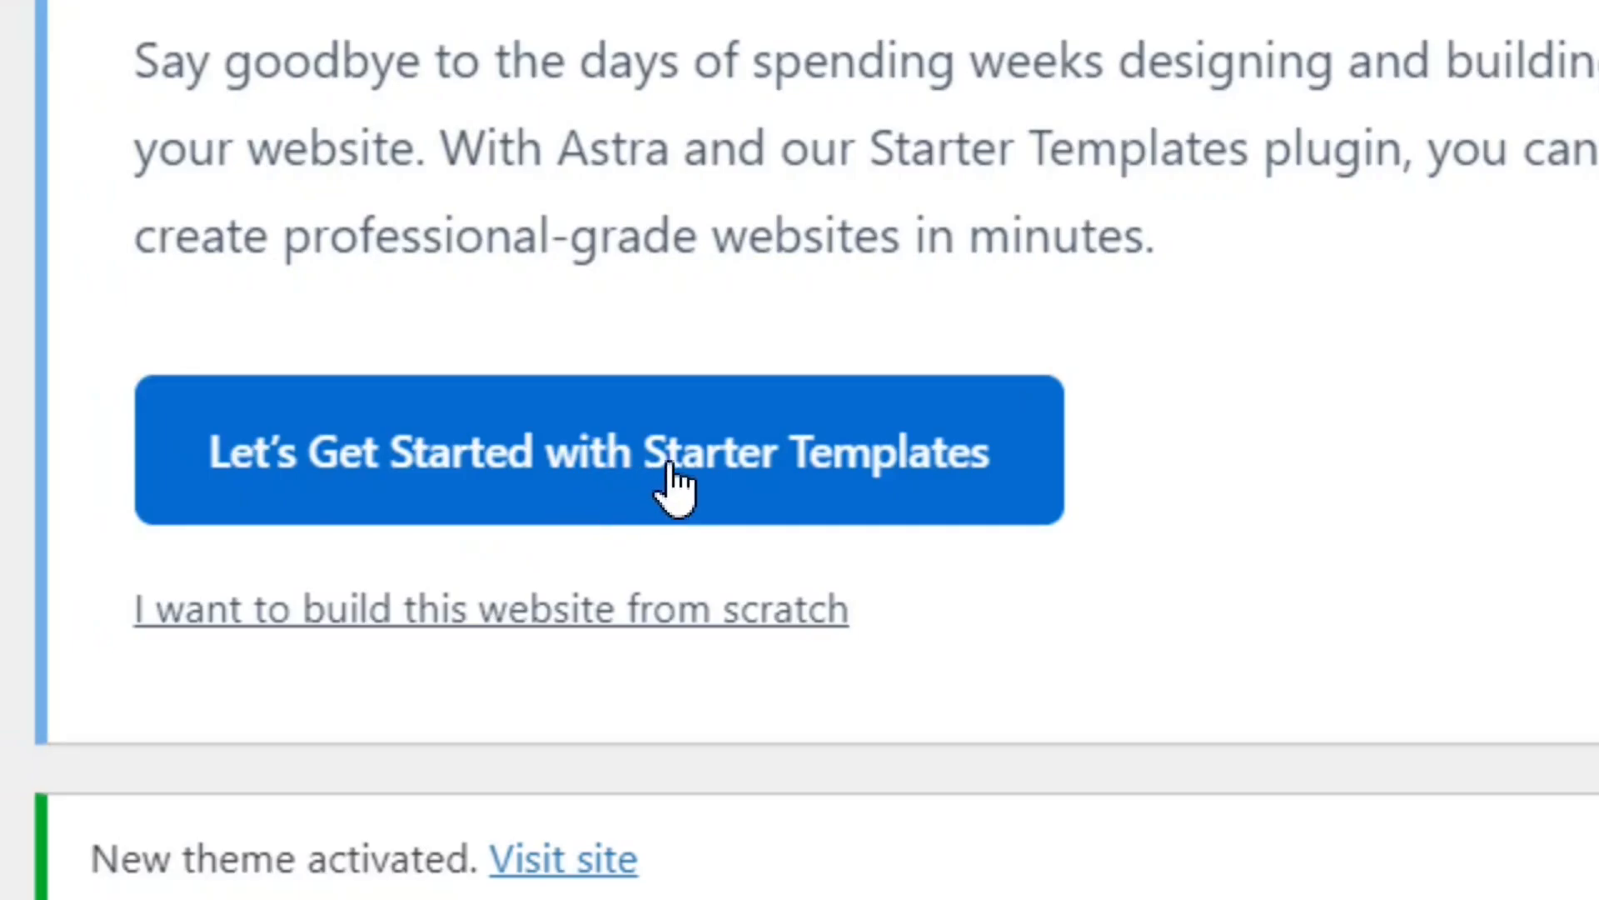
Step: Start Astra's Starter Templates with the AI Website Builder and connect the site to the existing ZipWP account
left_click(529, 486)
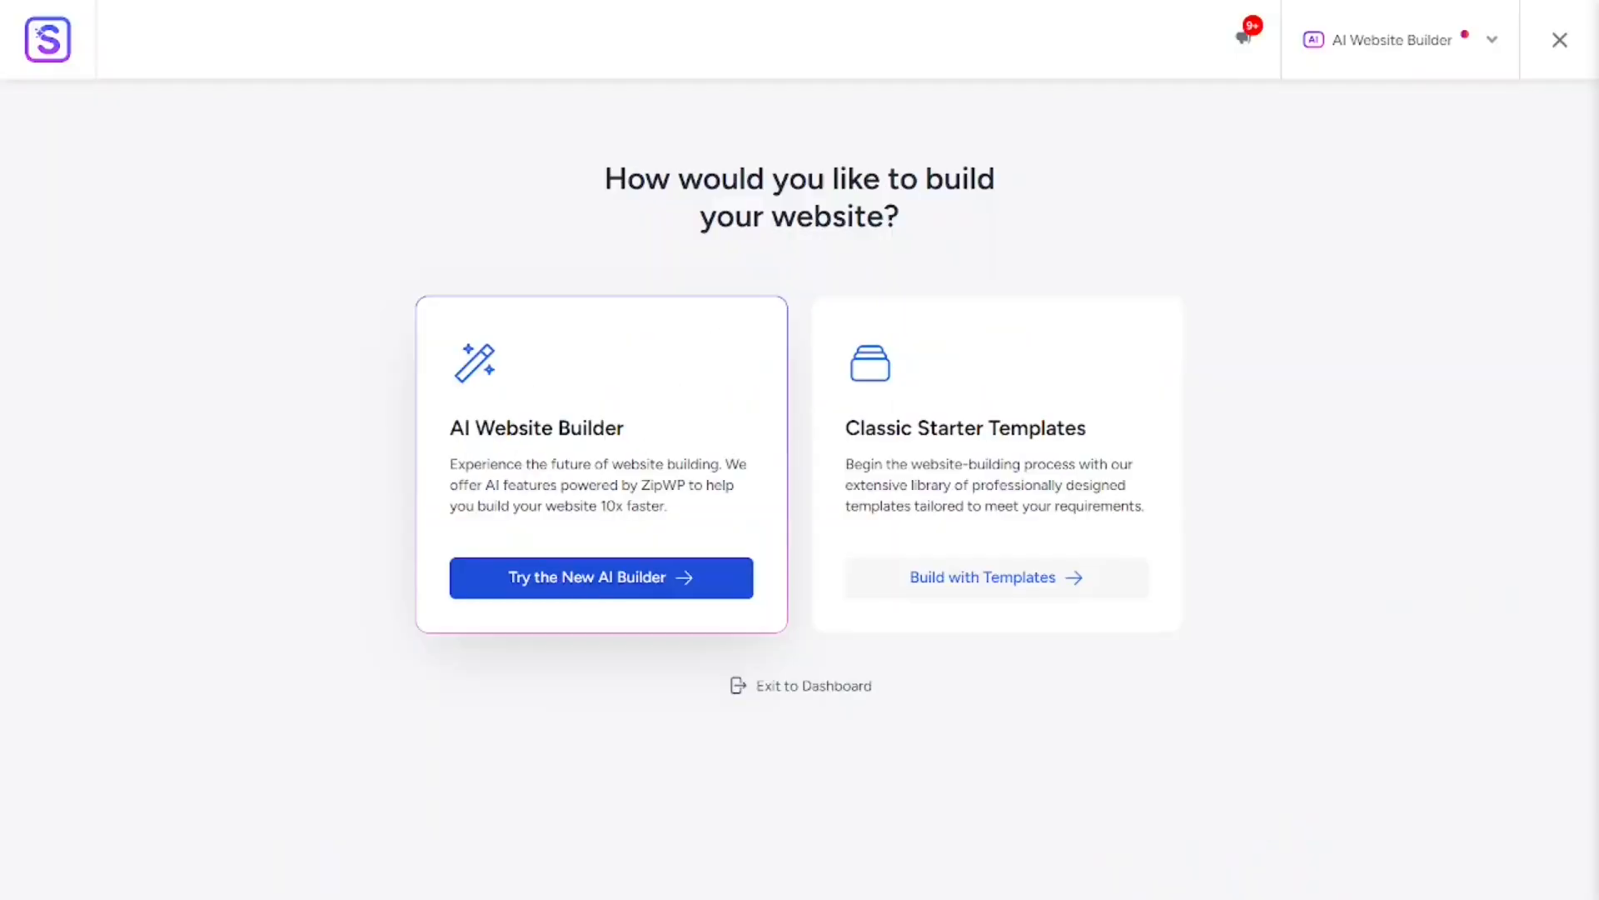
left_click(808, 758)
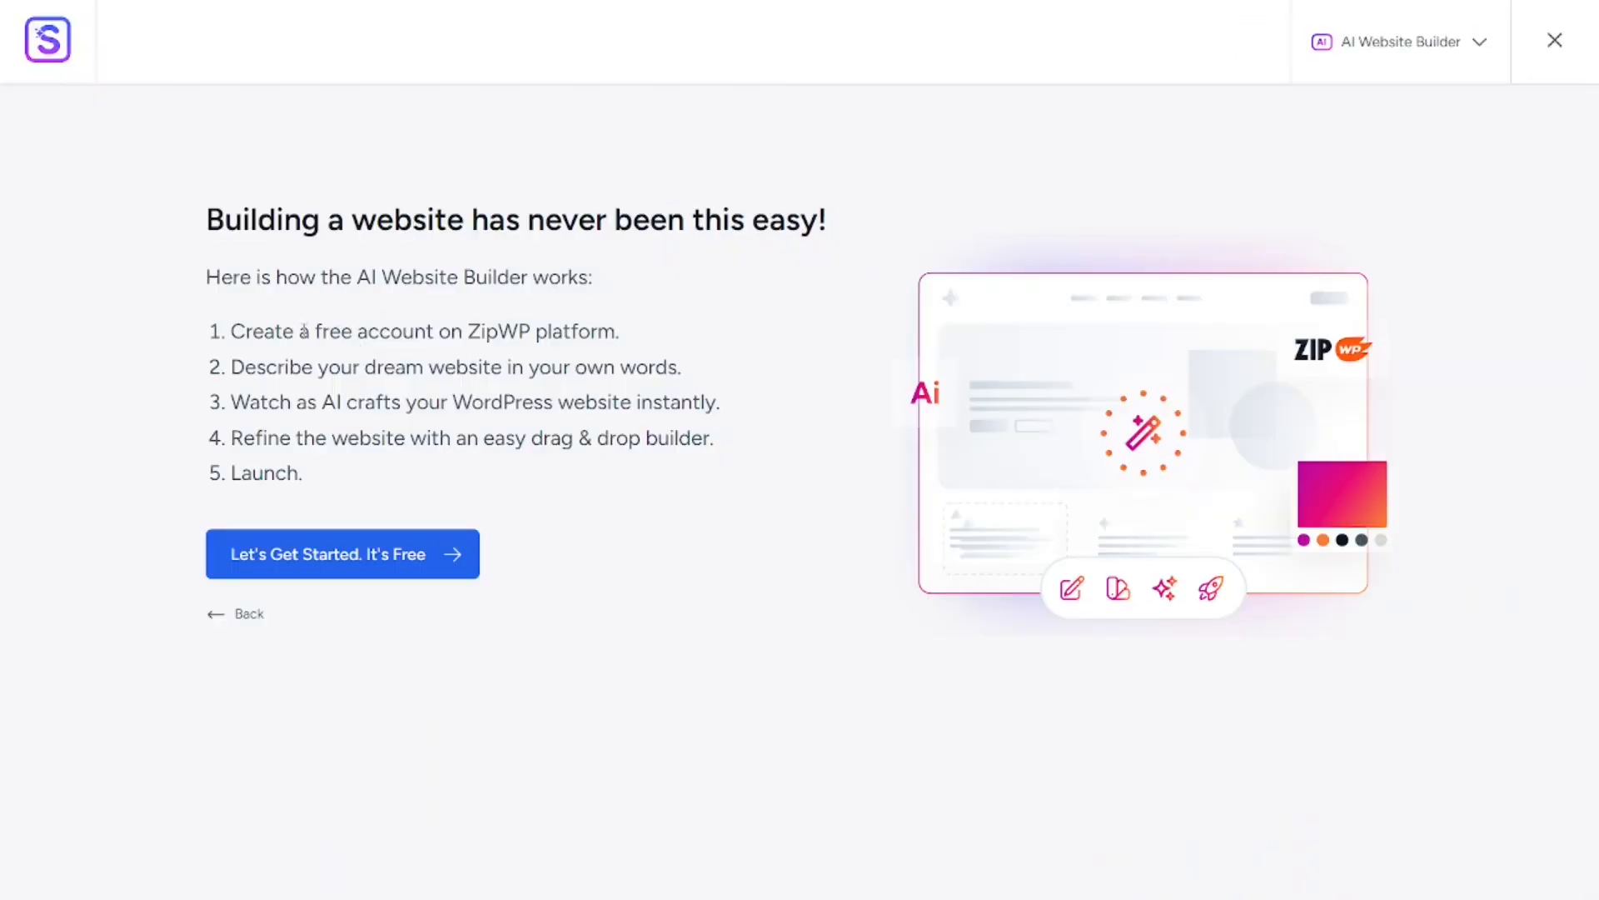
left_click_drag(233, 331, 460, 329)
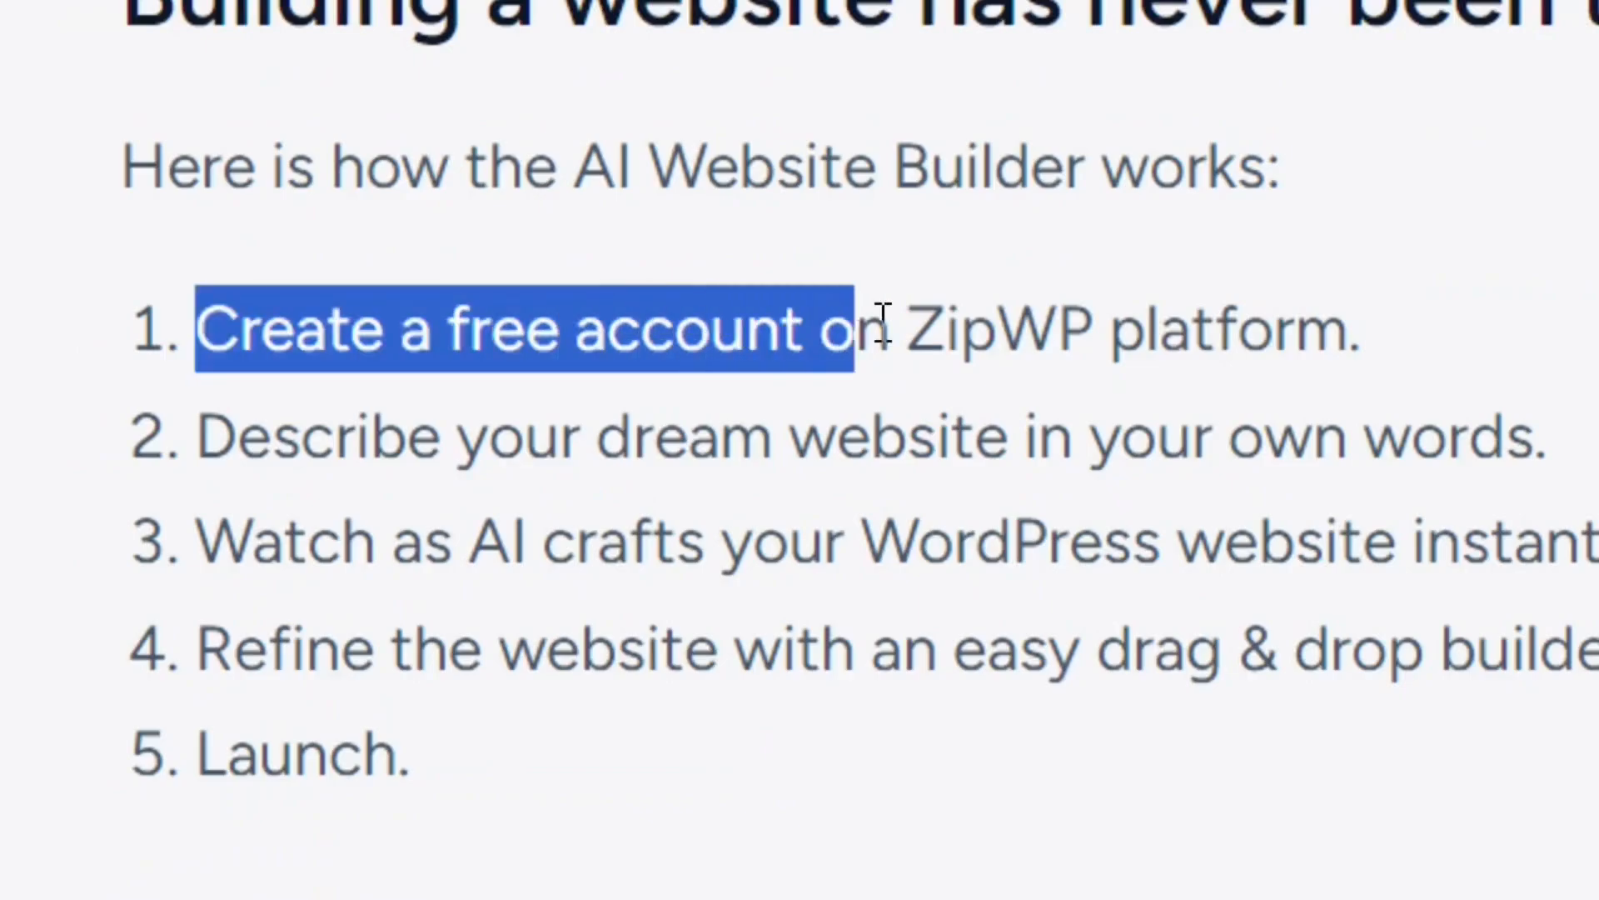
left_click_drag(883, 321, 1395, 350)
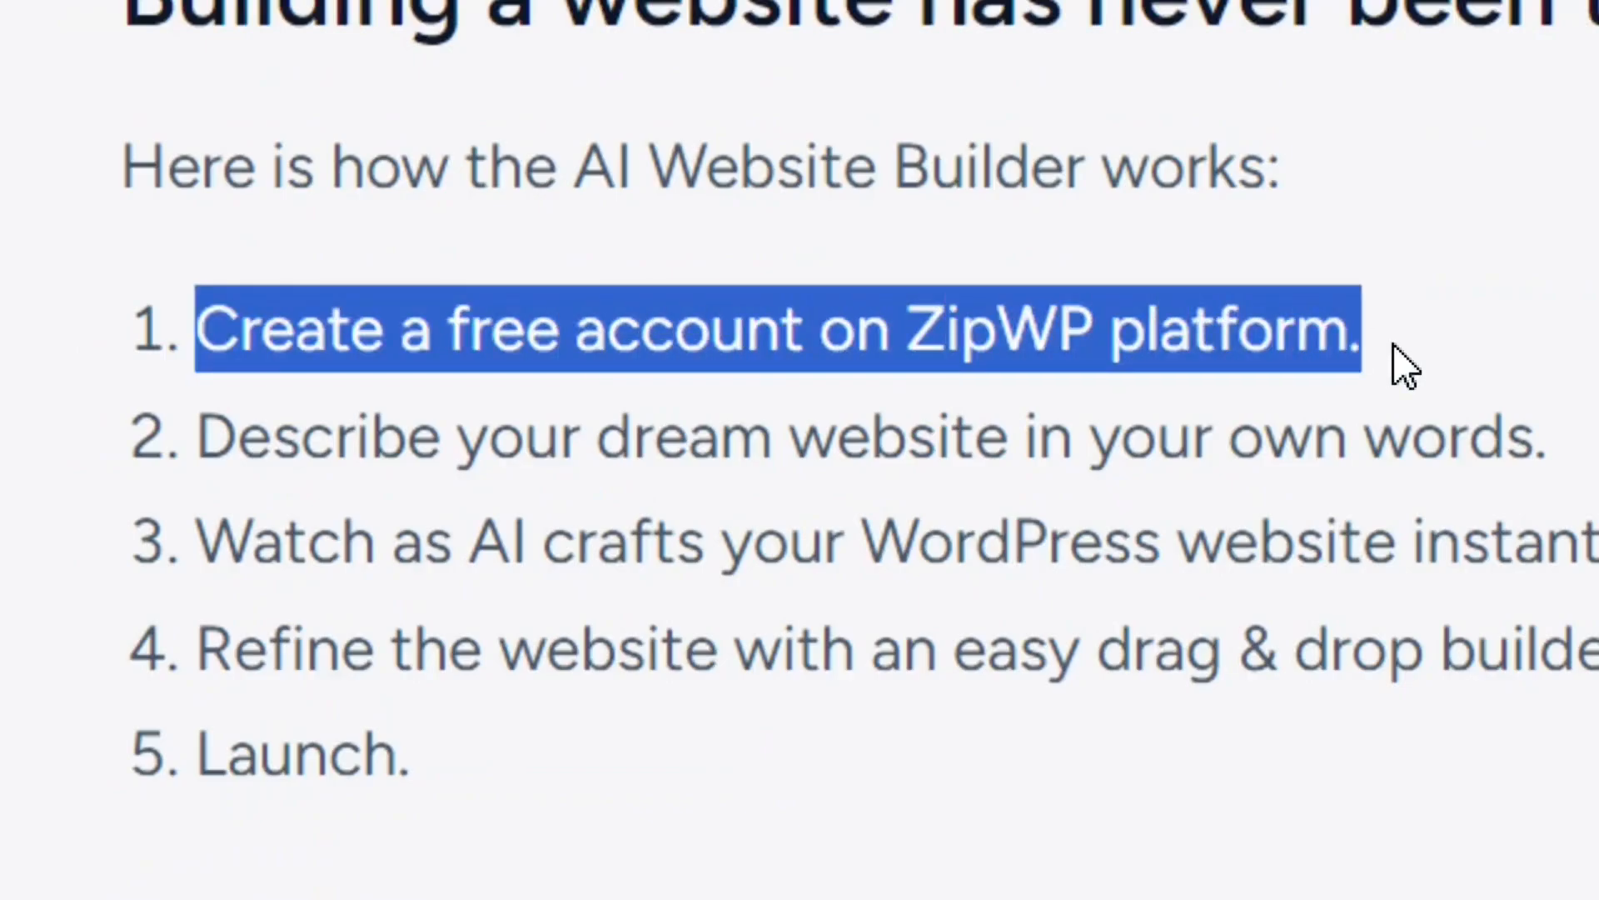
left_click(1165, 343)
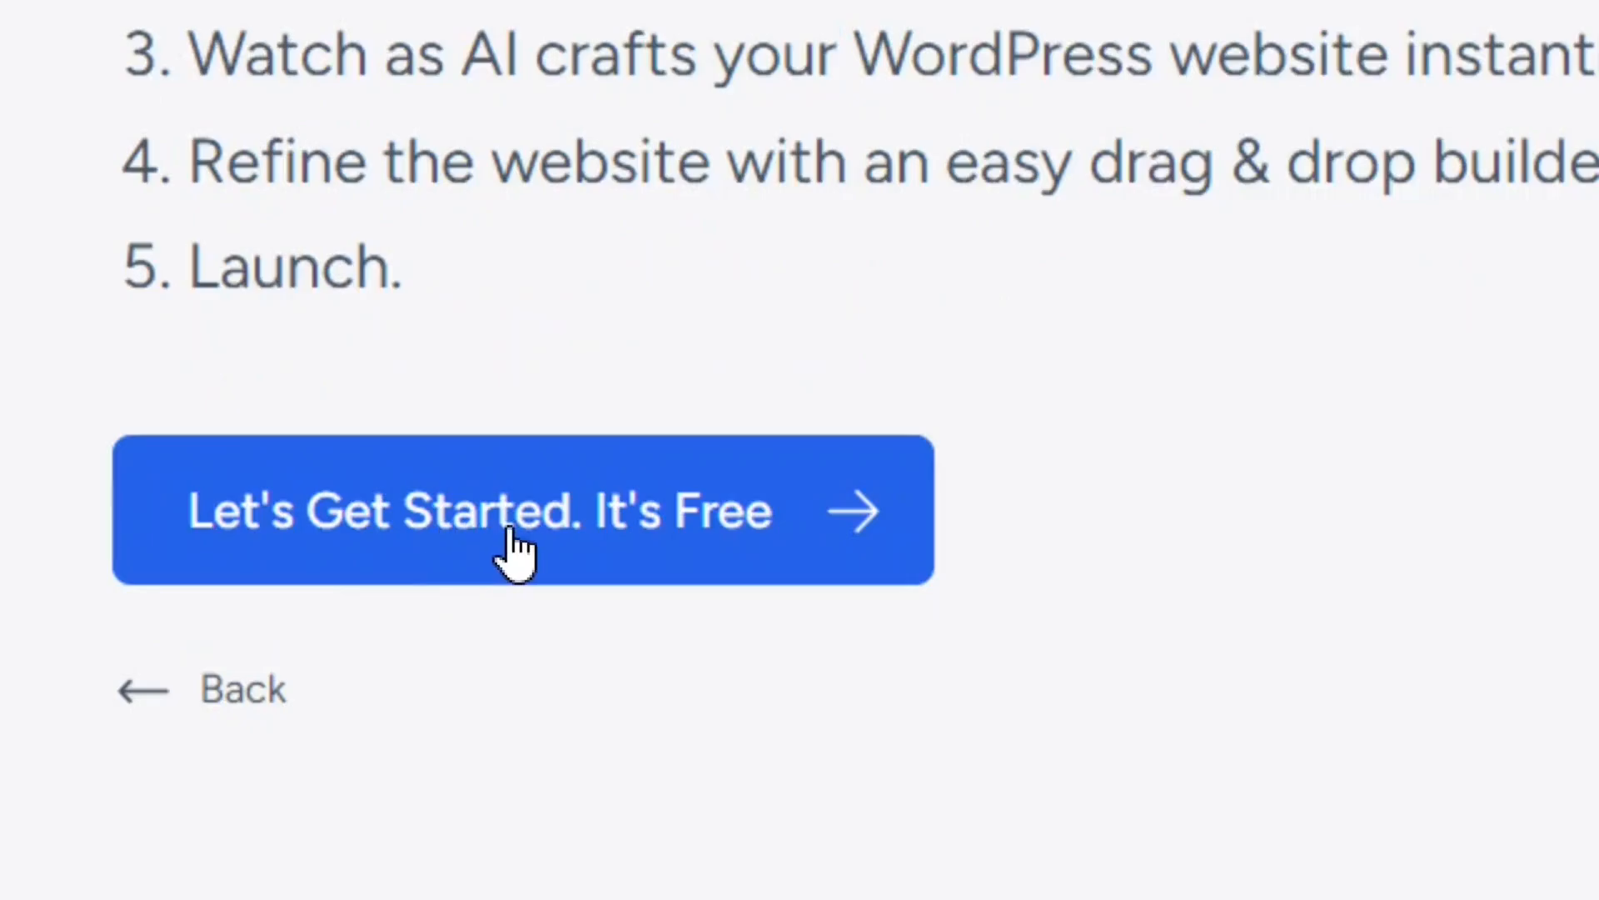
left_click(512, 537)
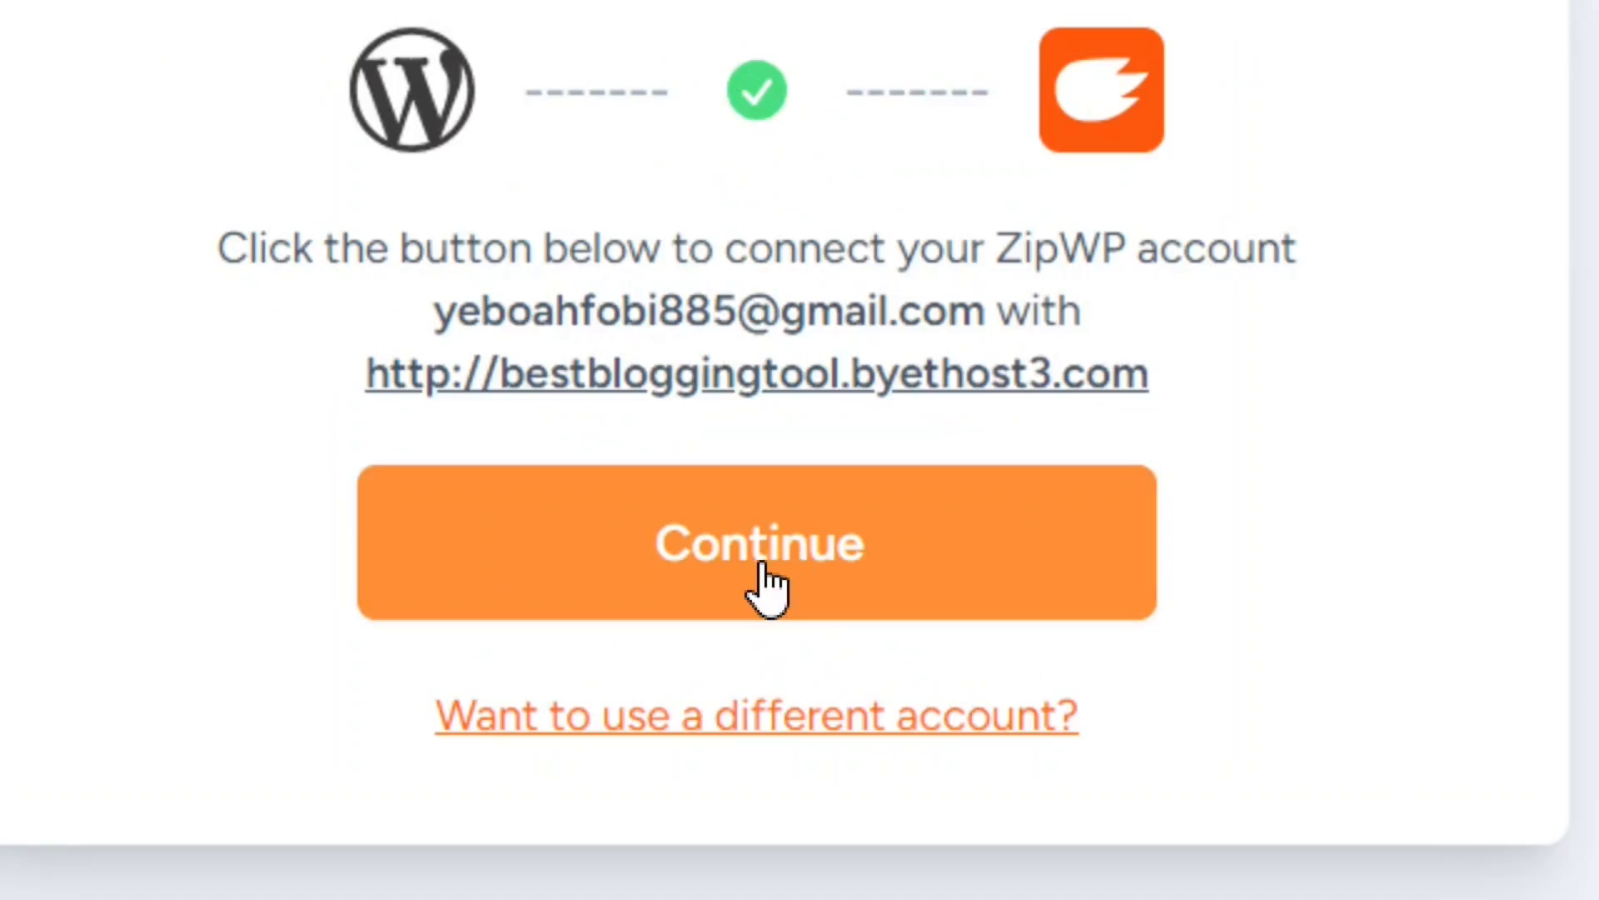
left_click(762, 566)
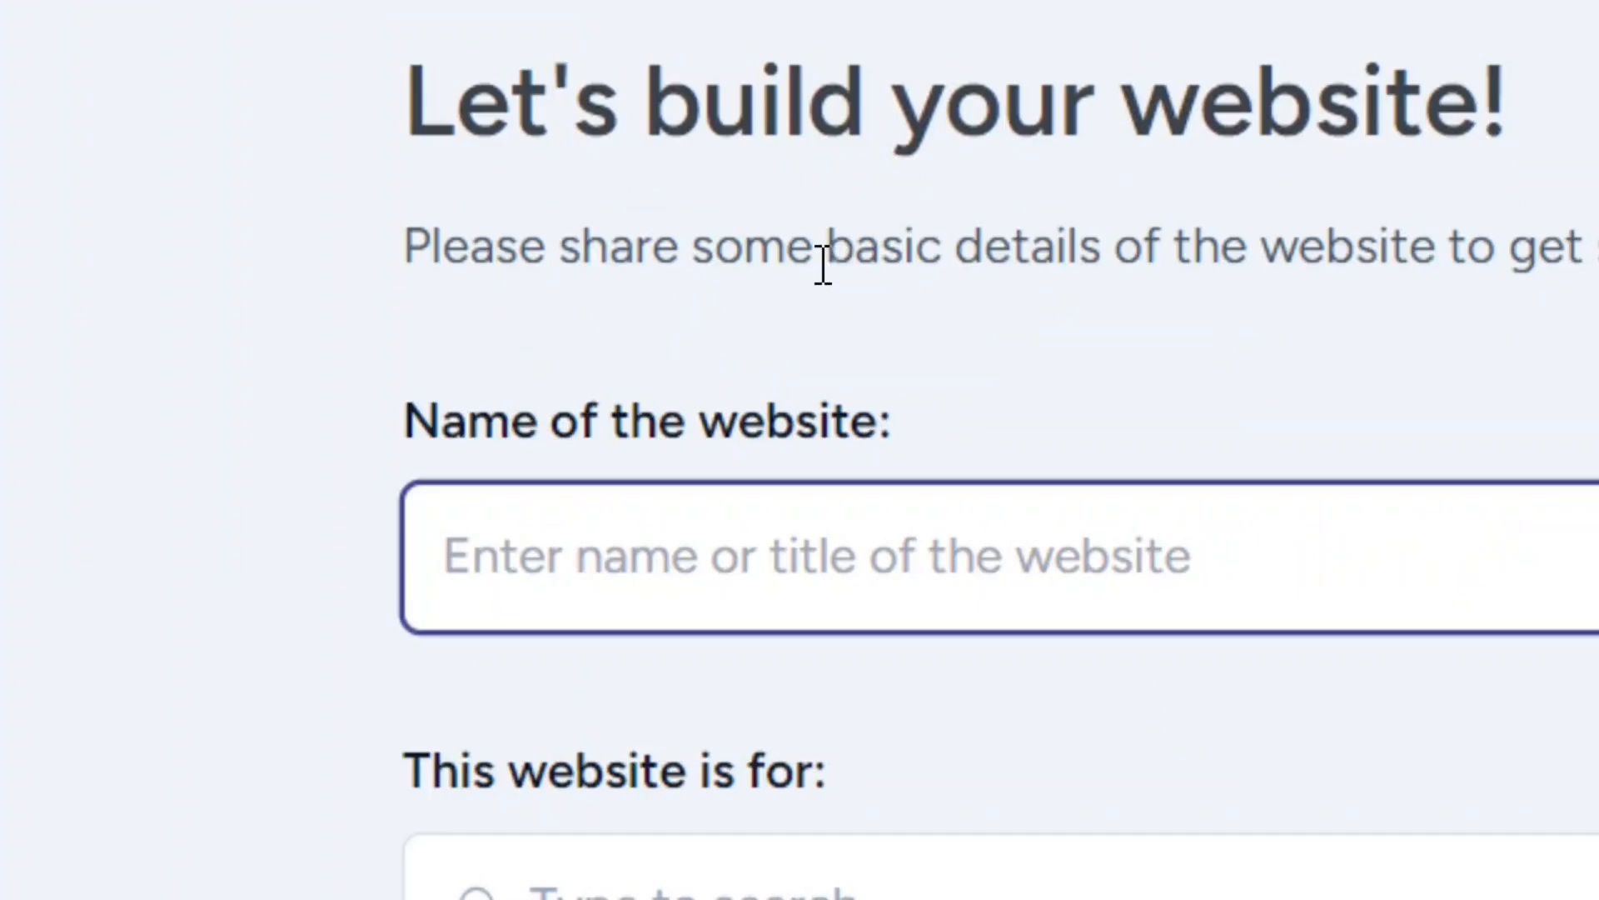
Step: Name the website BloggingTools in the basic details form
left_click_drag(823, 265, 1118, 291)
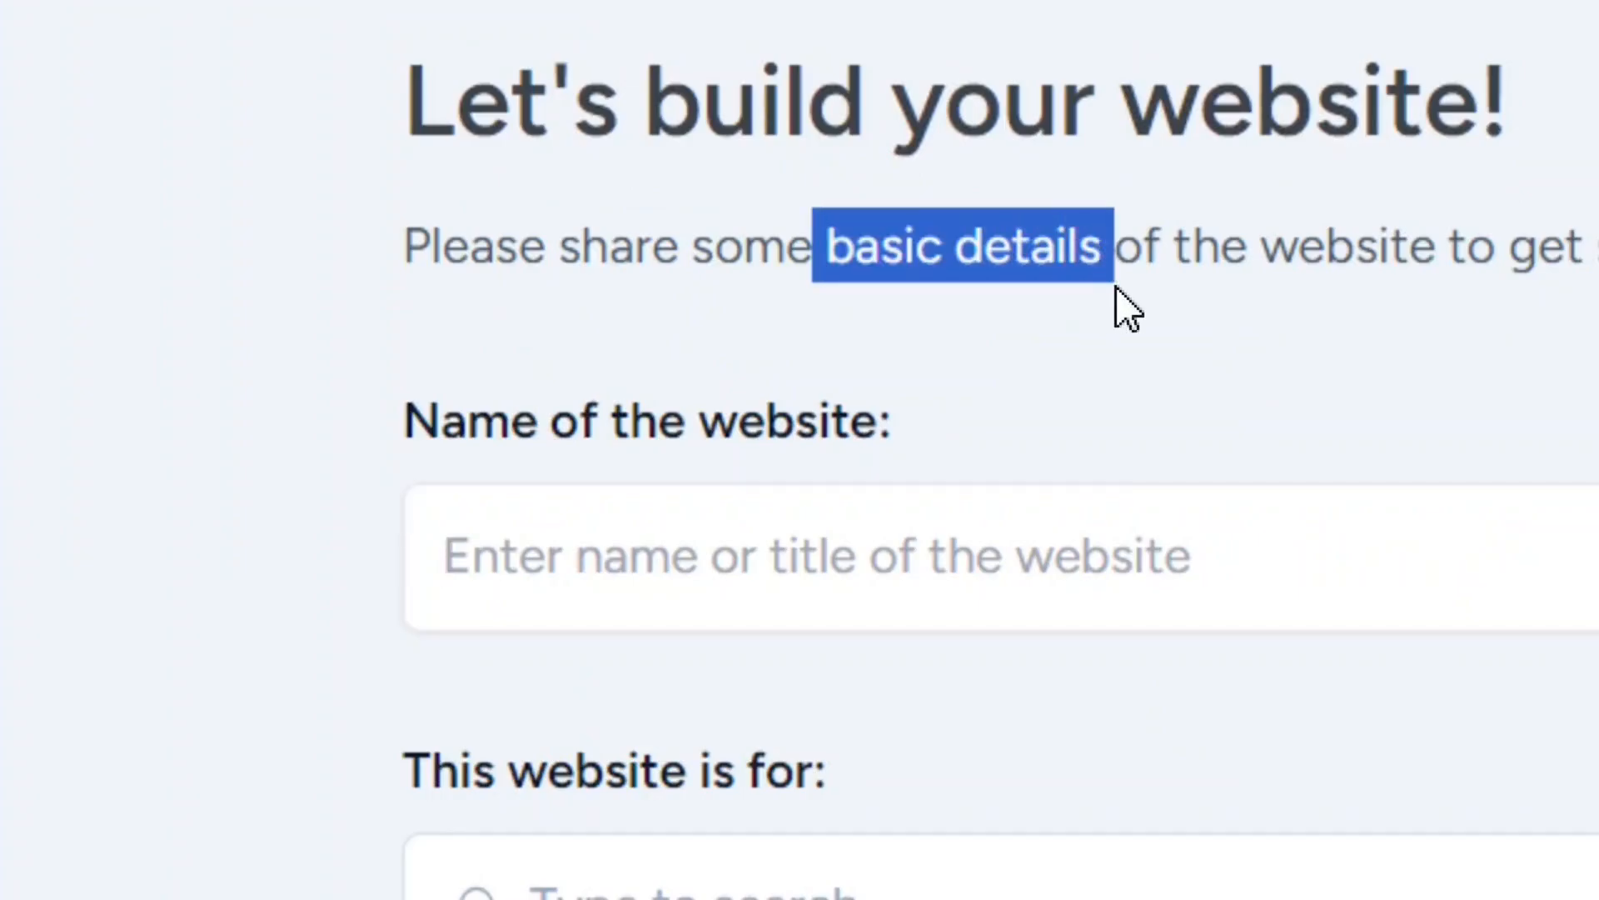
left_click(1018, 296)
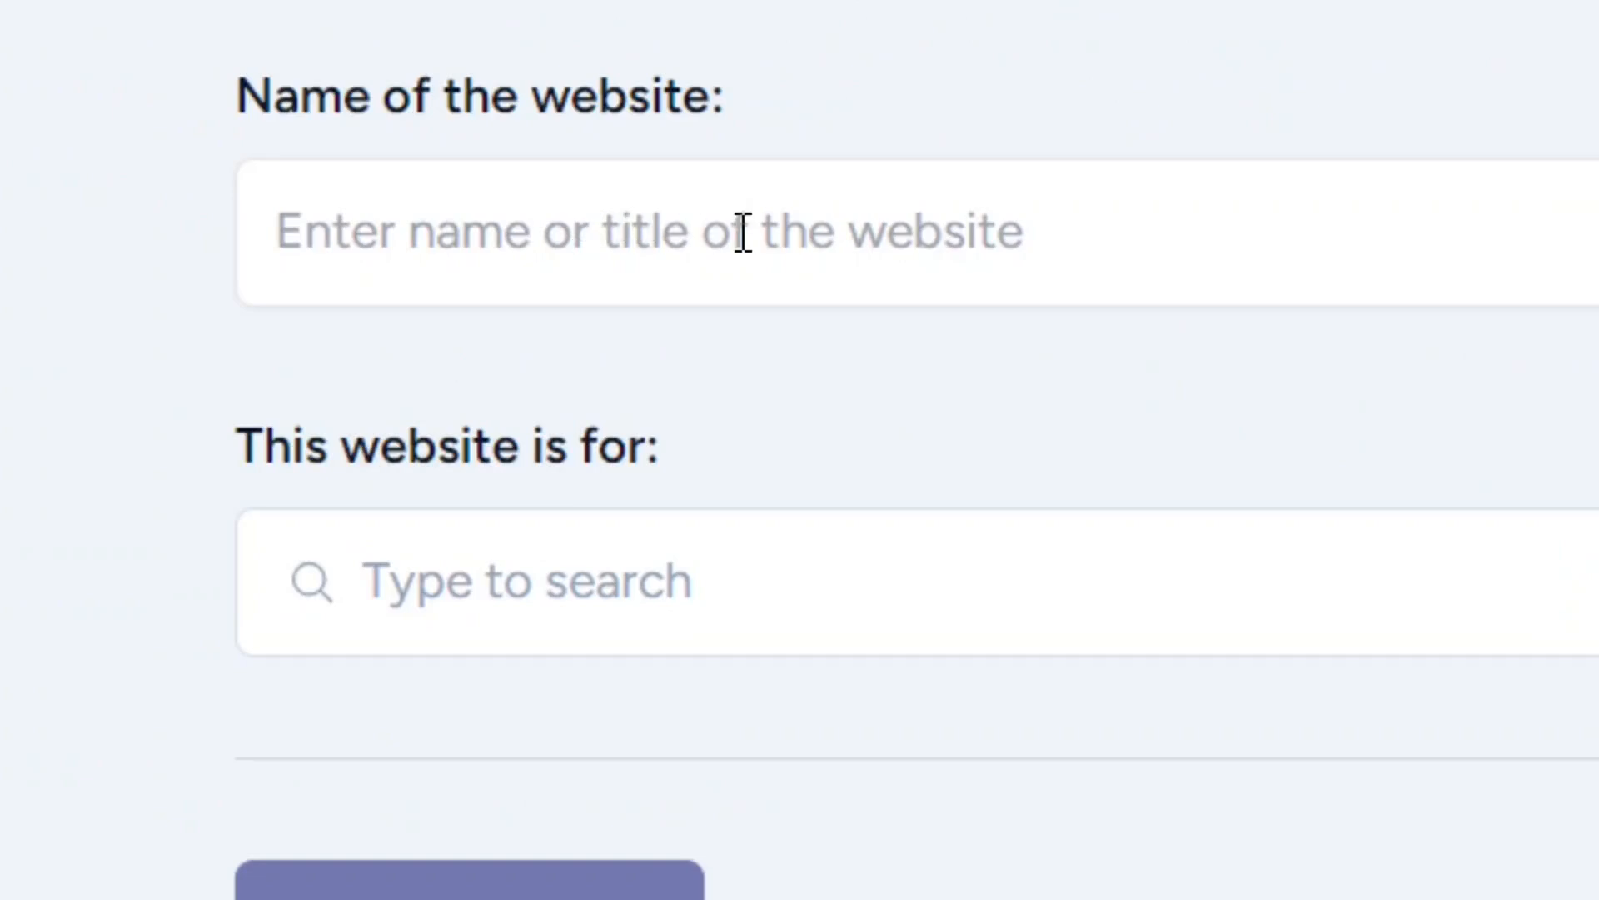
left_click(648, 248)
type("BloggingTools")
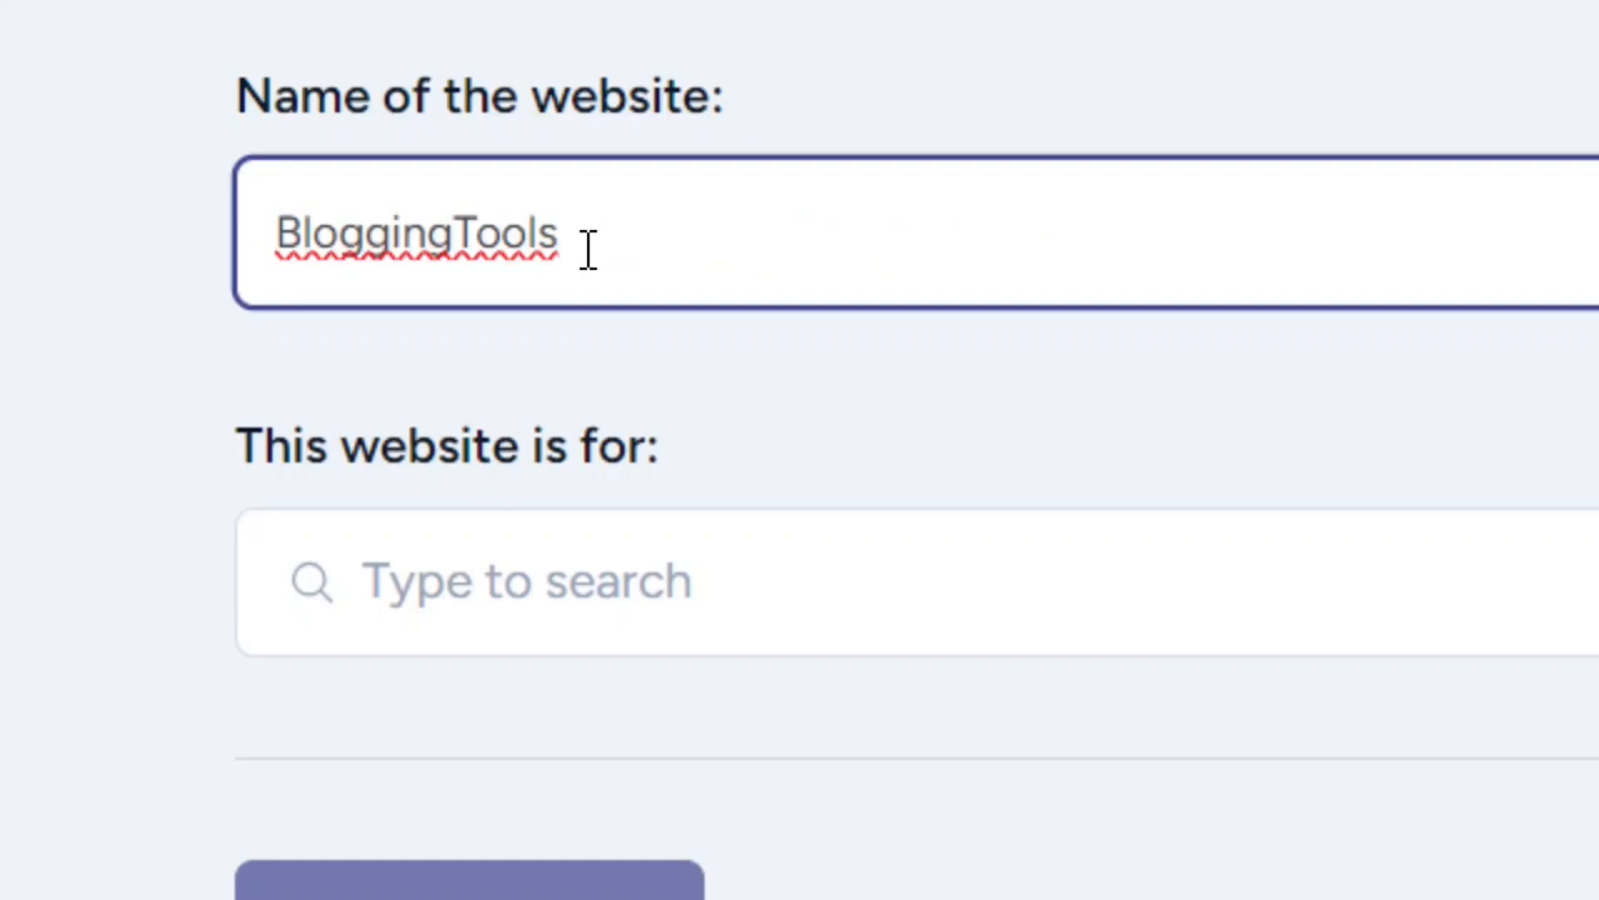
left_click_drag(577, 243, 178, 265)
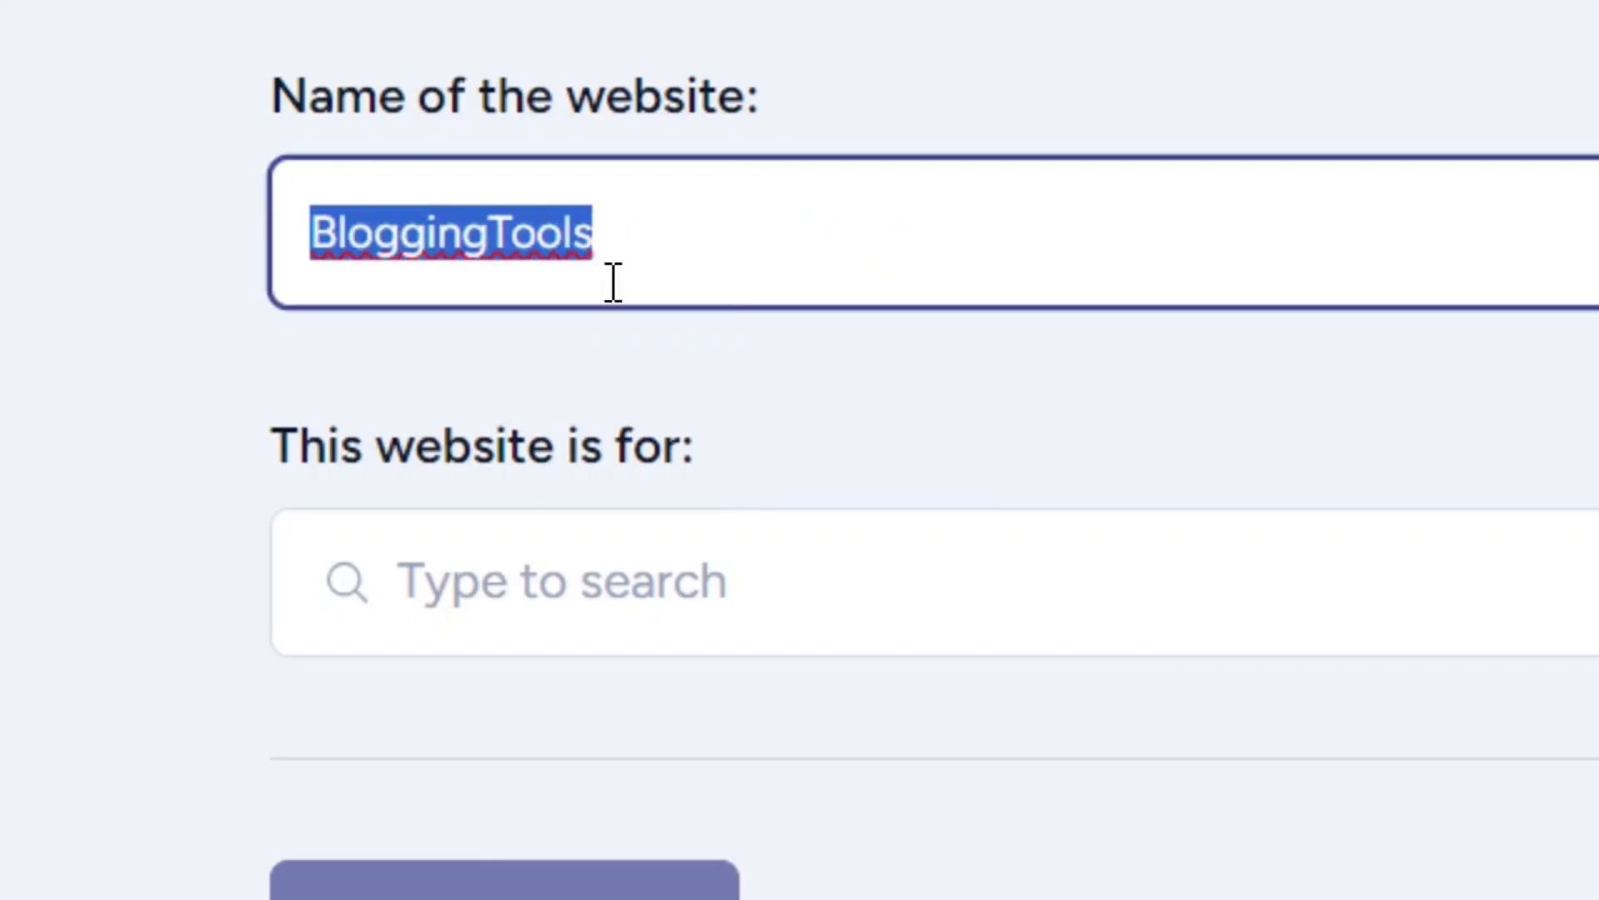
left_click(690, 230)
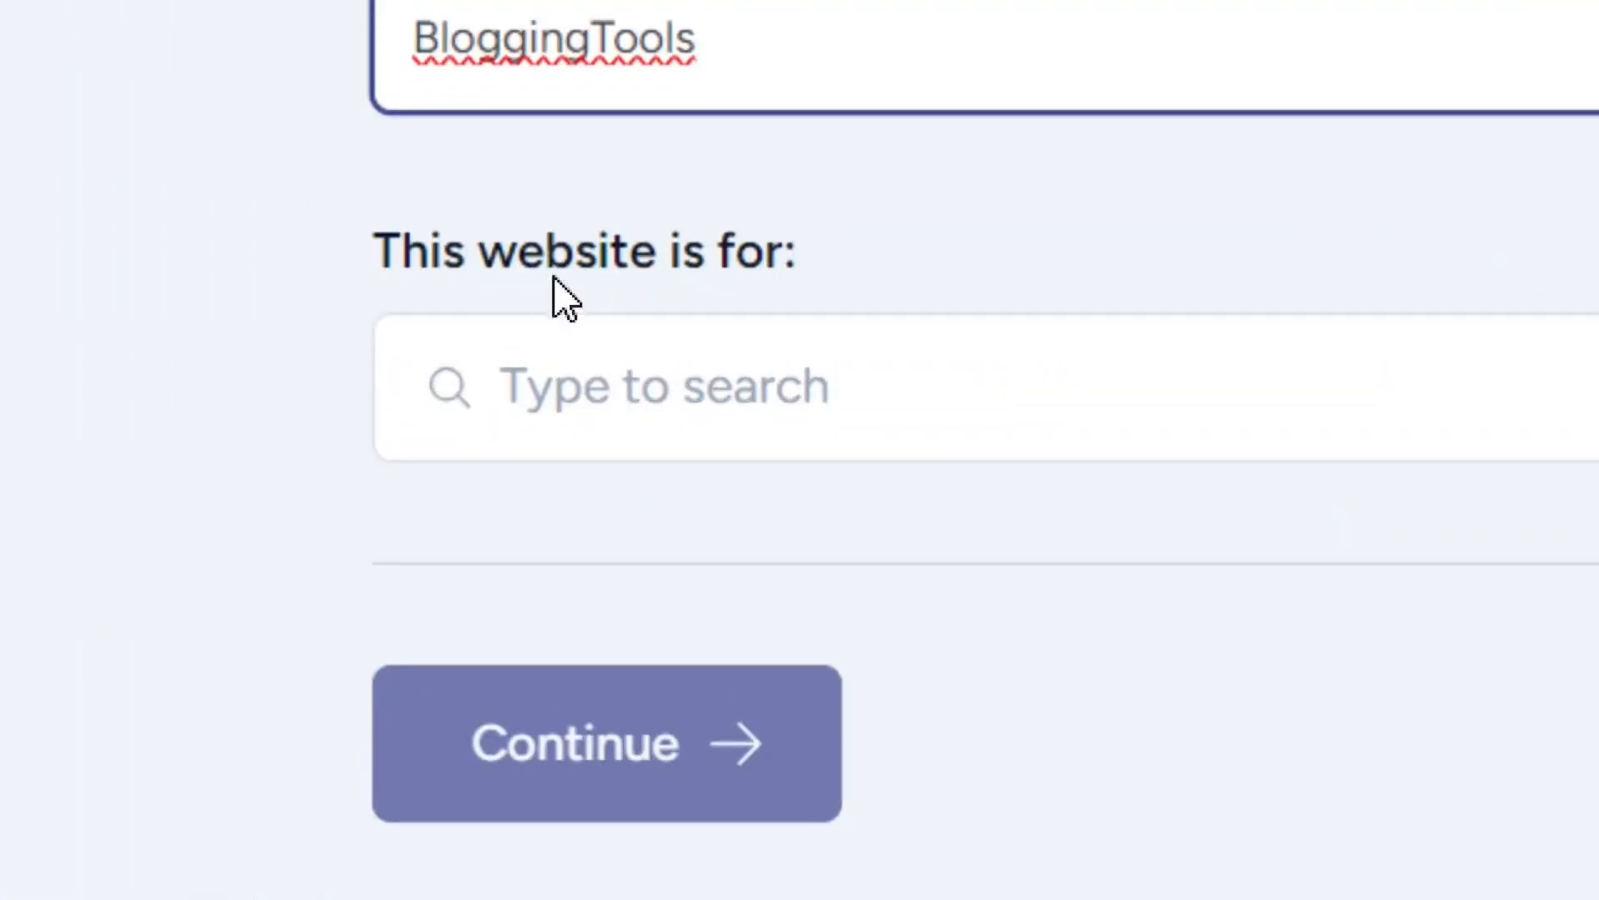
Step: Set the website's category to blogging, keep English as its language, and proceed to the description step
left_click(778, 381)
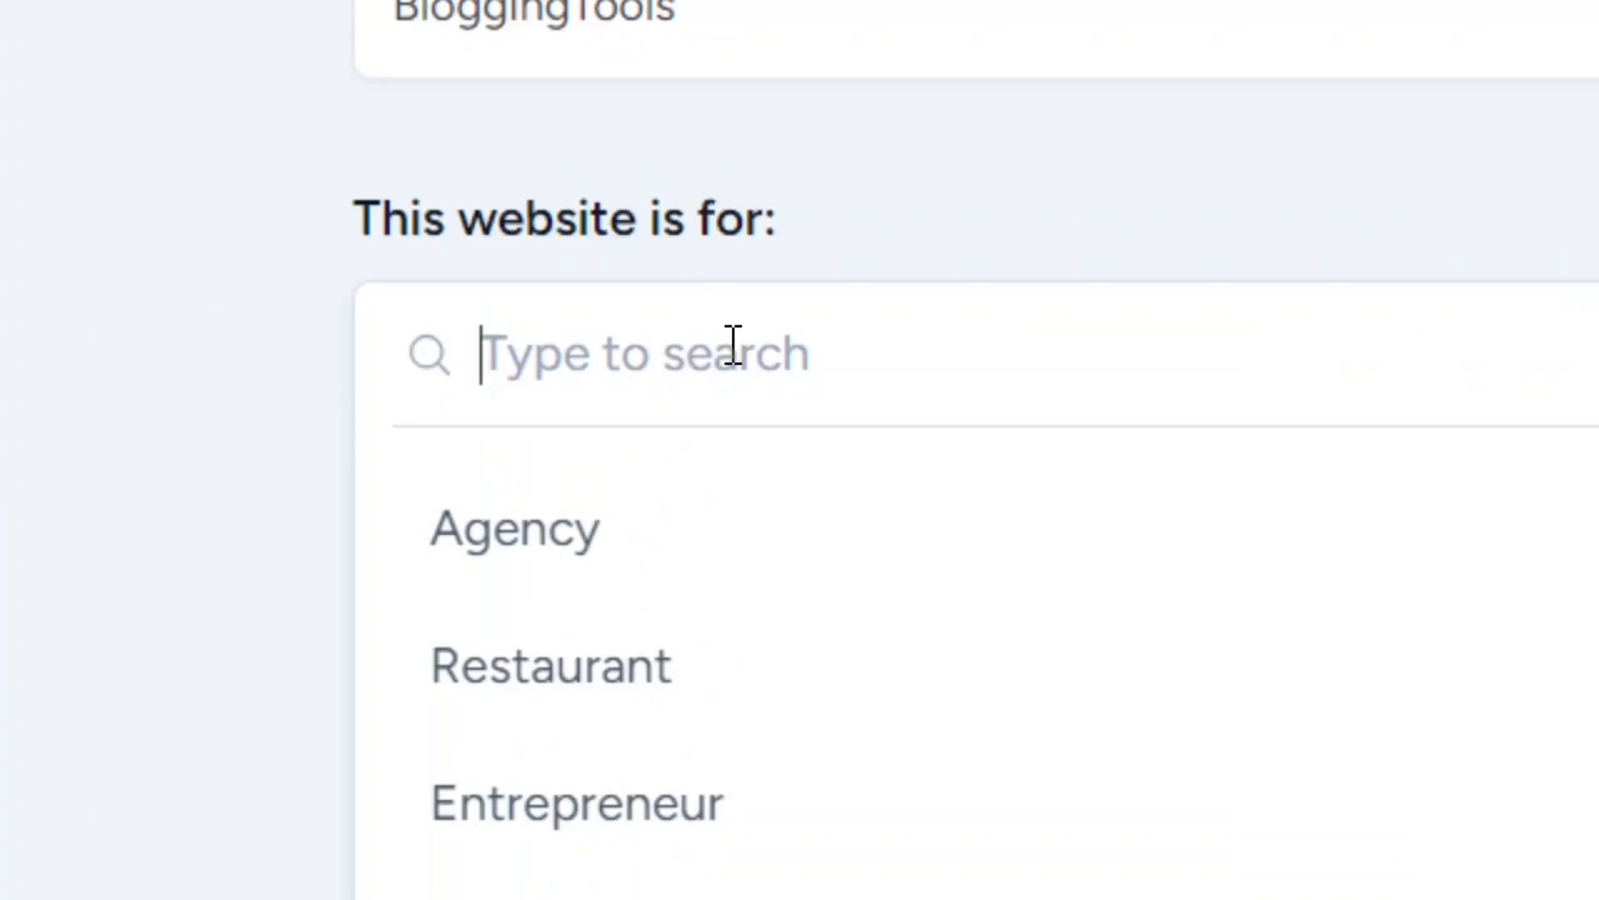
type("blogging")
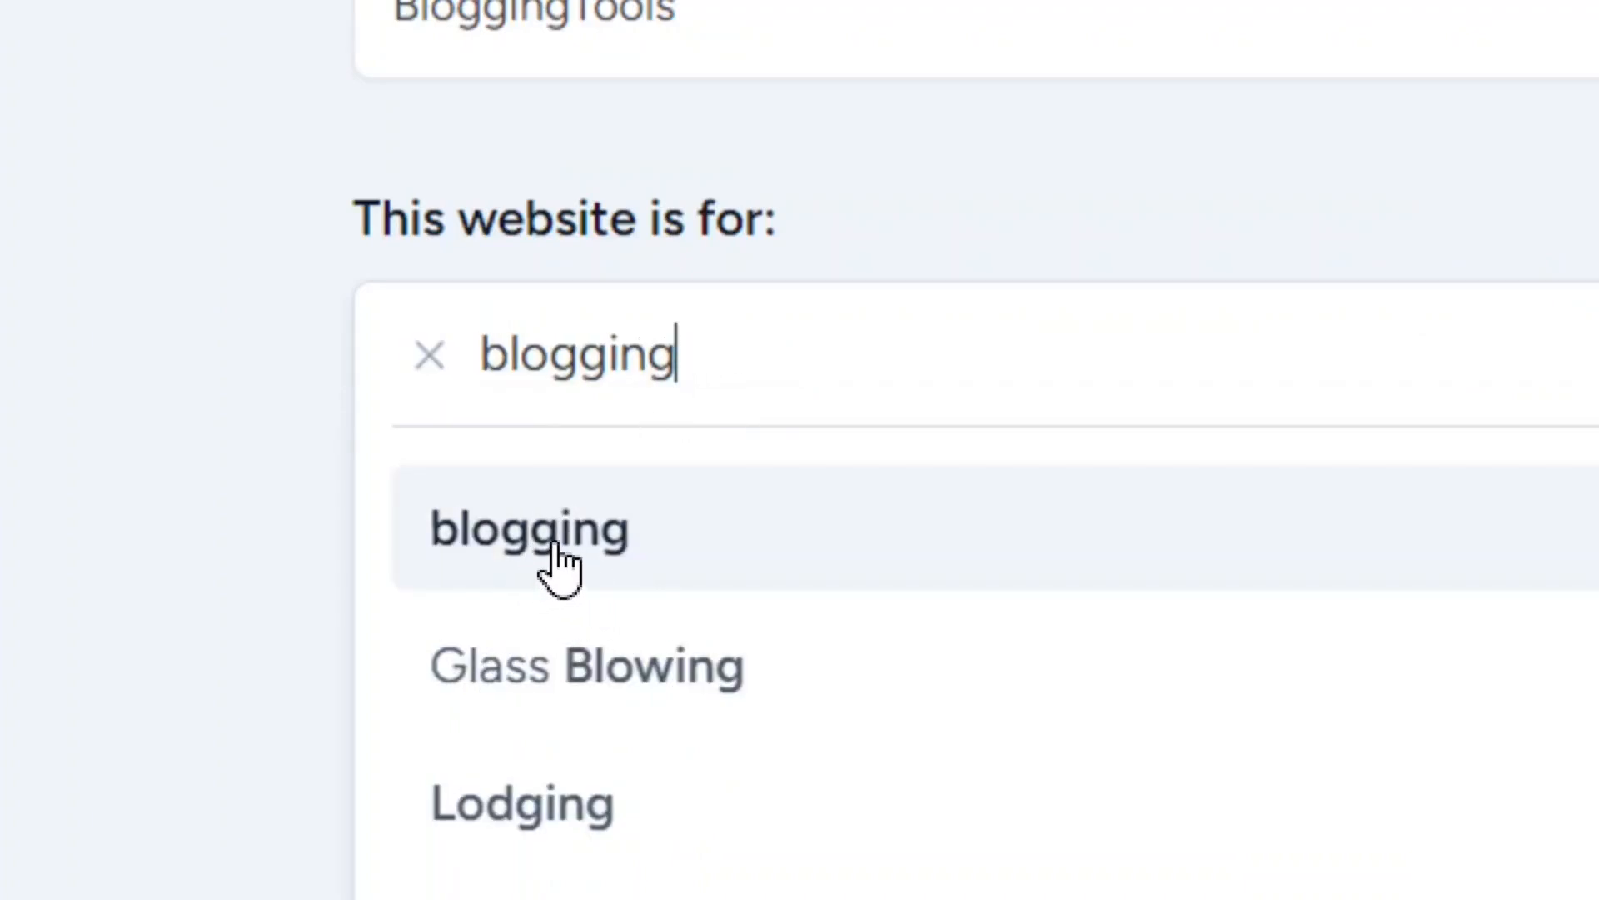
left_click(555, 550)
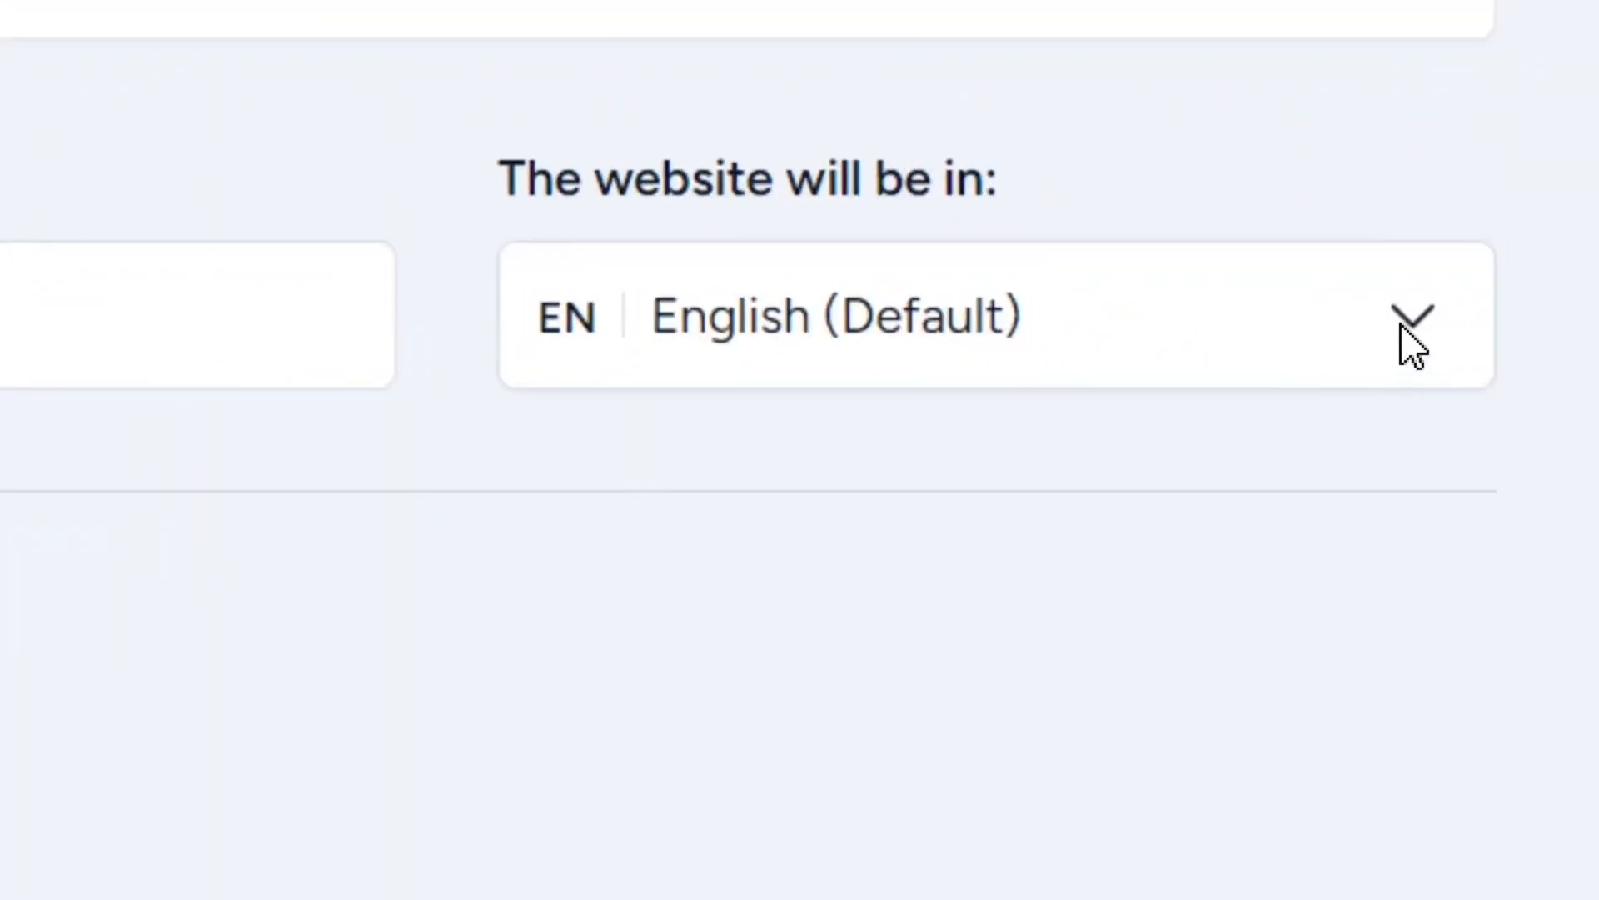
left_click(1375, 347)
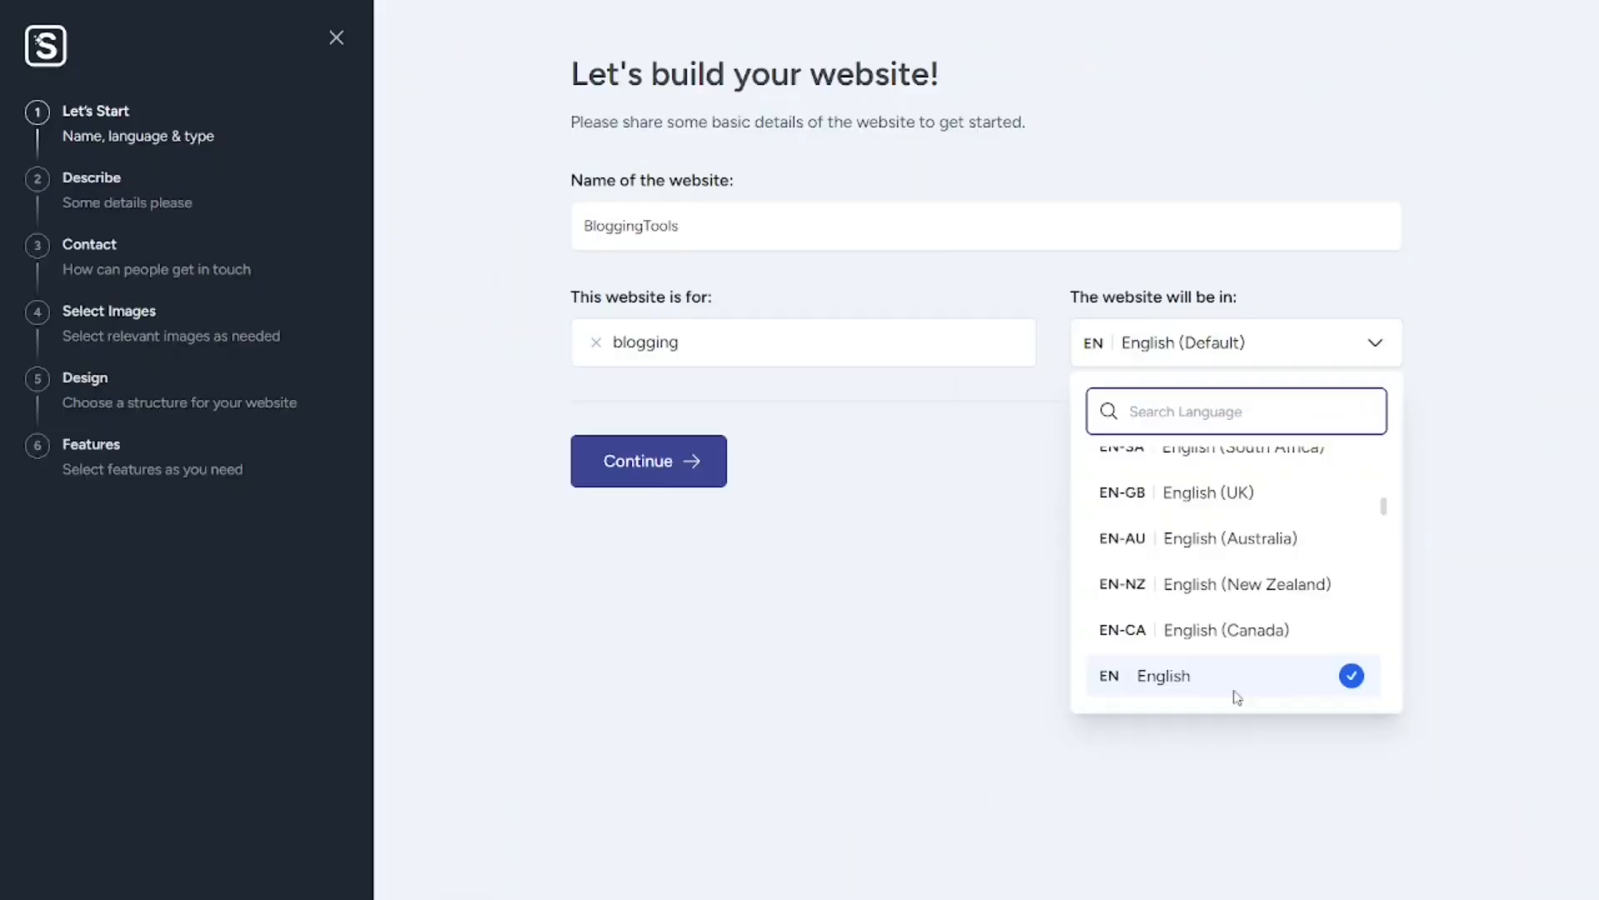
left_click(978, 704)
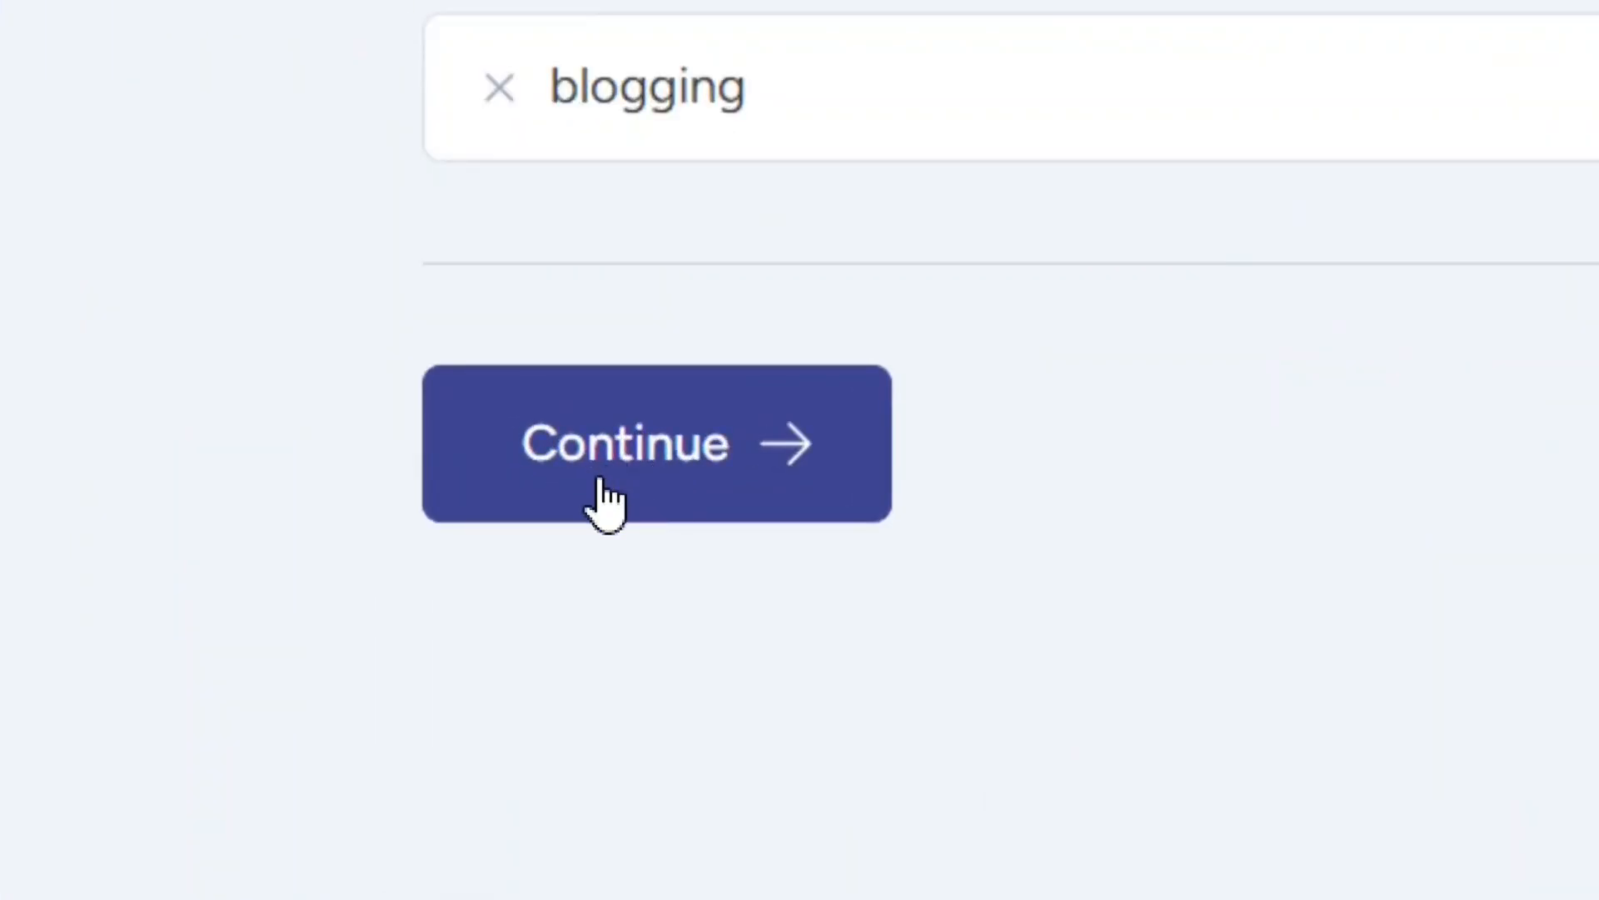
left_click(646, 475)
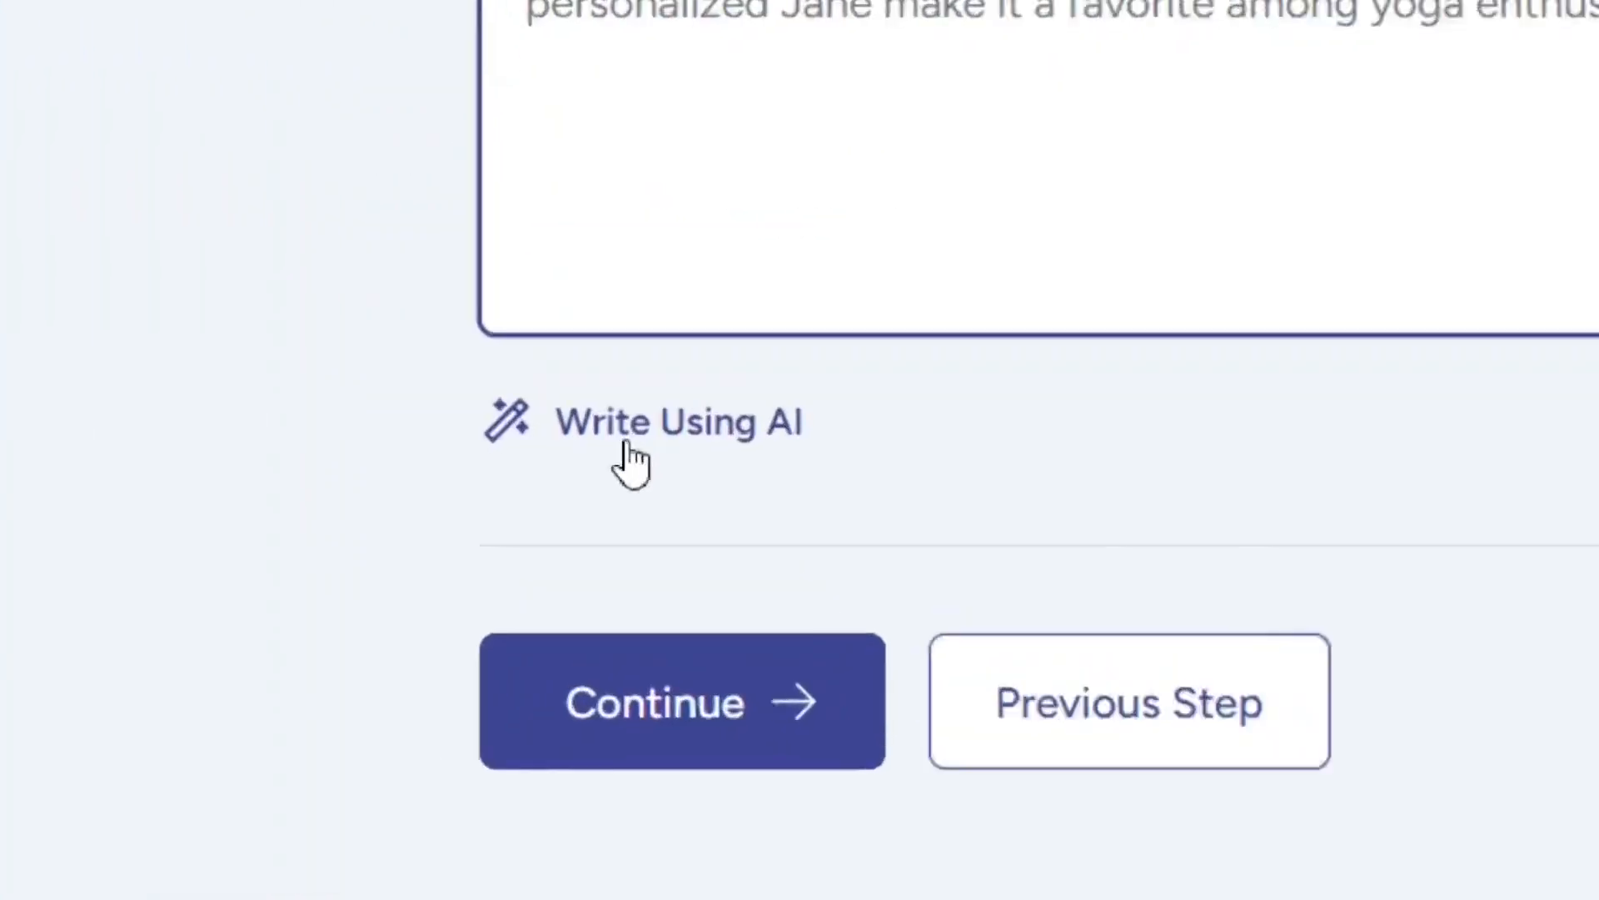
Step: Generate the website description with AI, improve it once, compare both versions, and continue with the second one
left_click(669, 429)
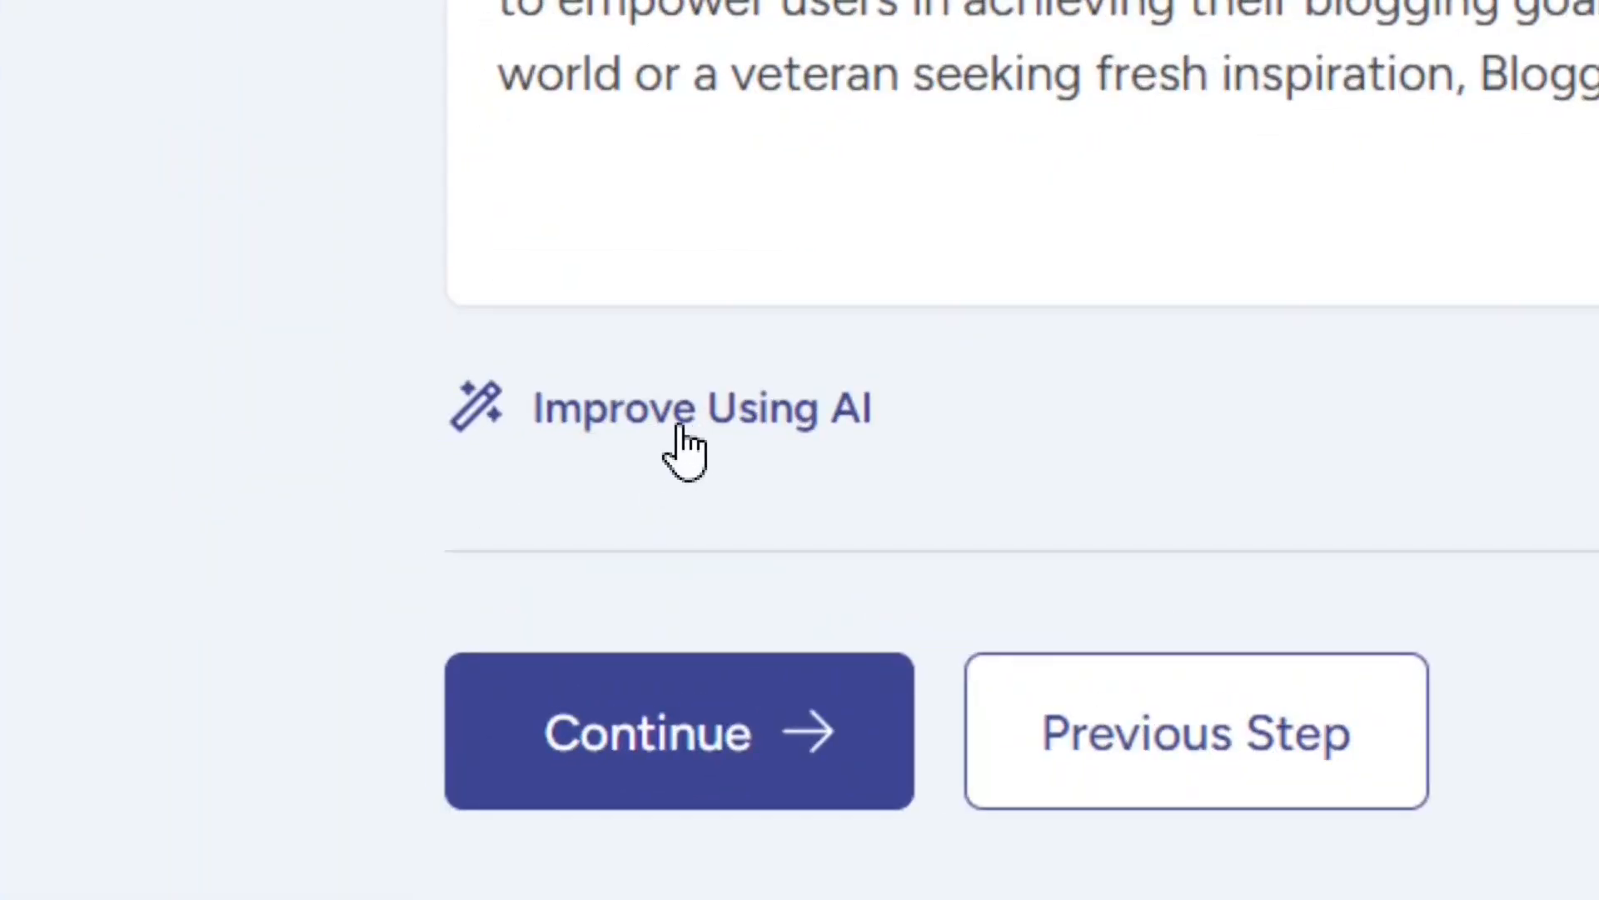
left_click(679, 426)
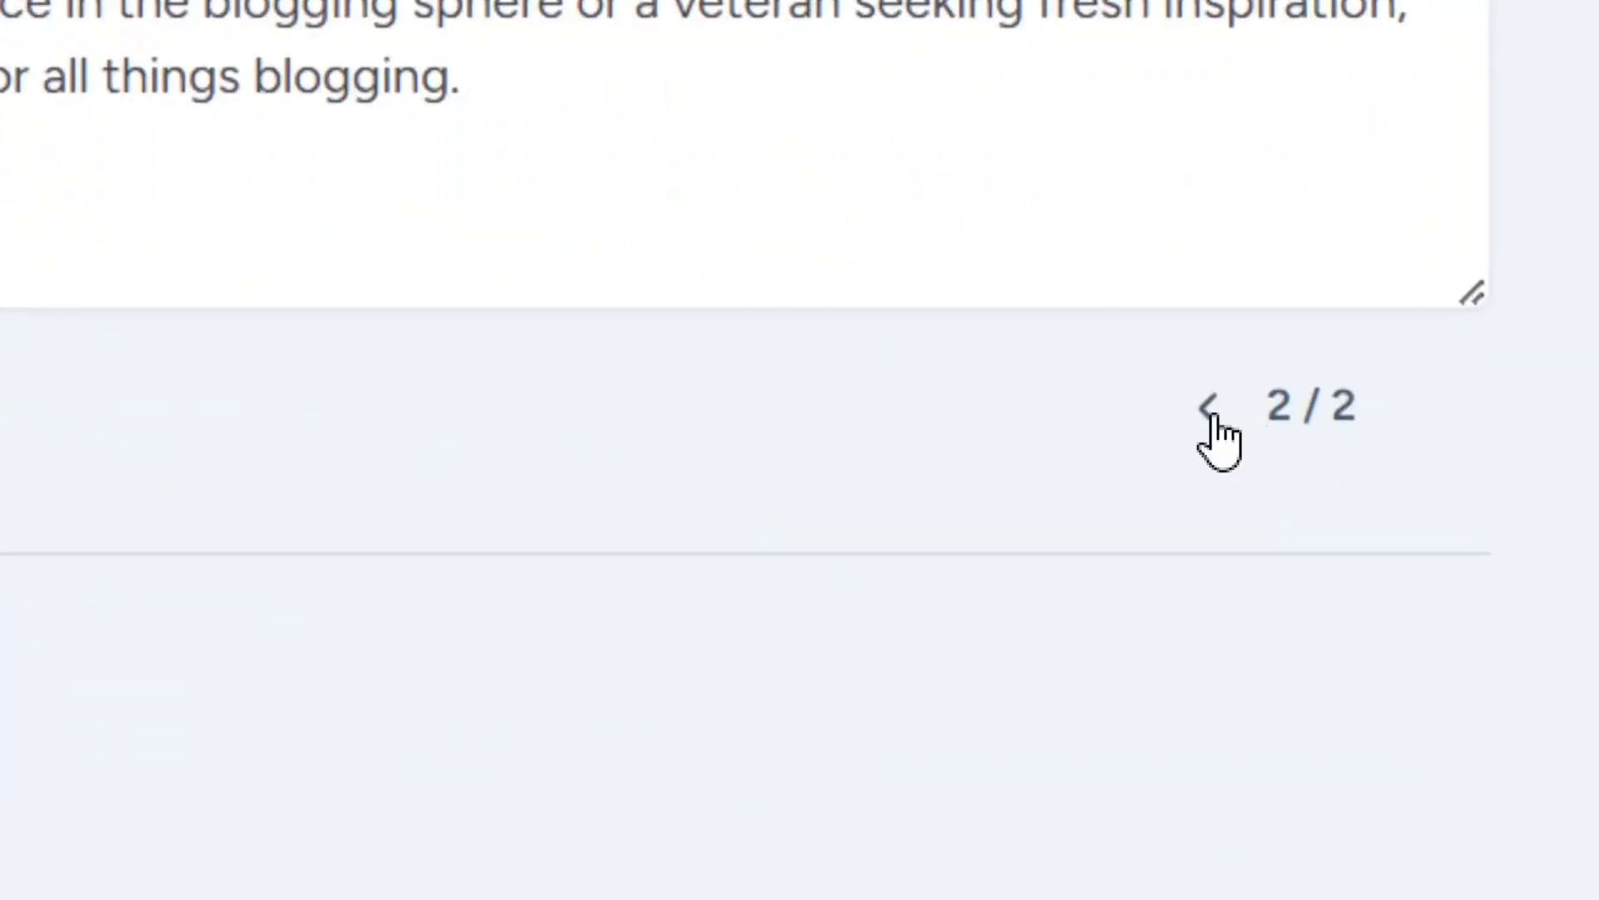
left_click(1309, 433)
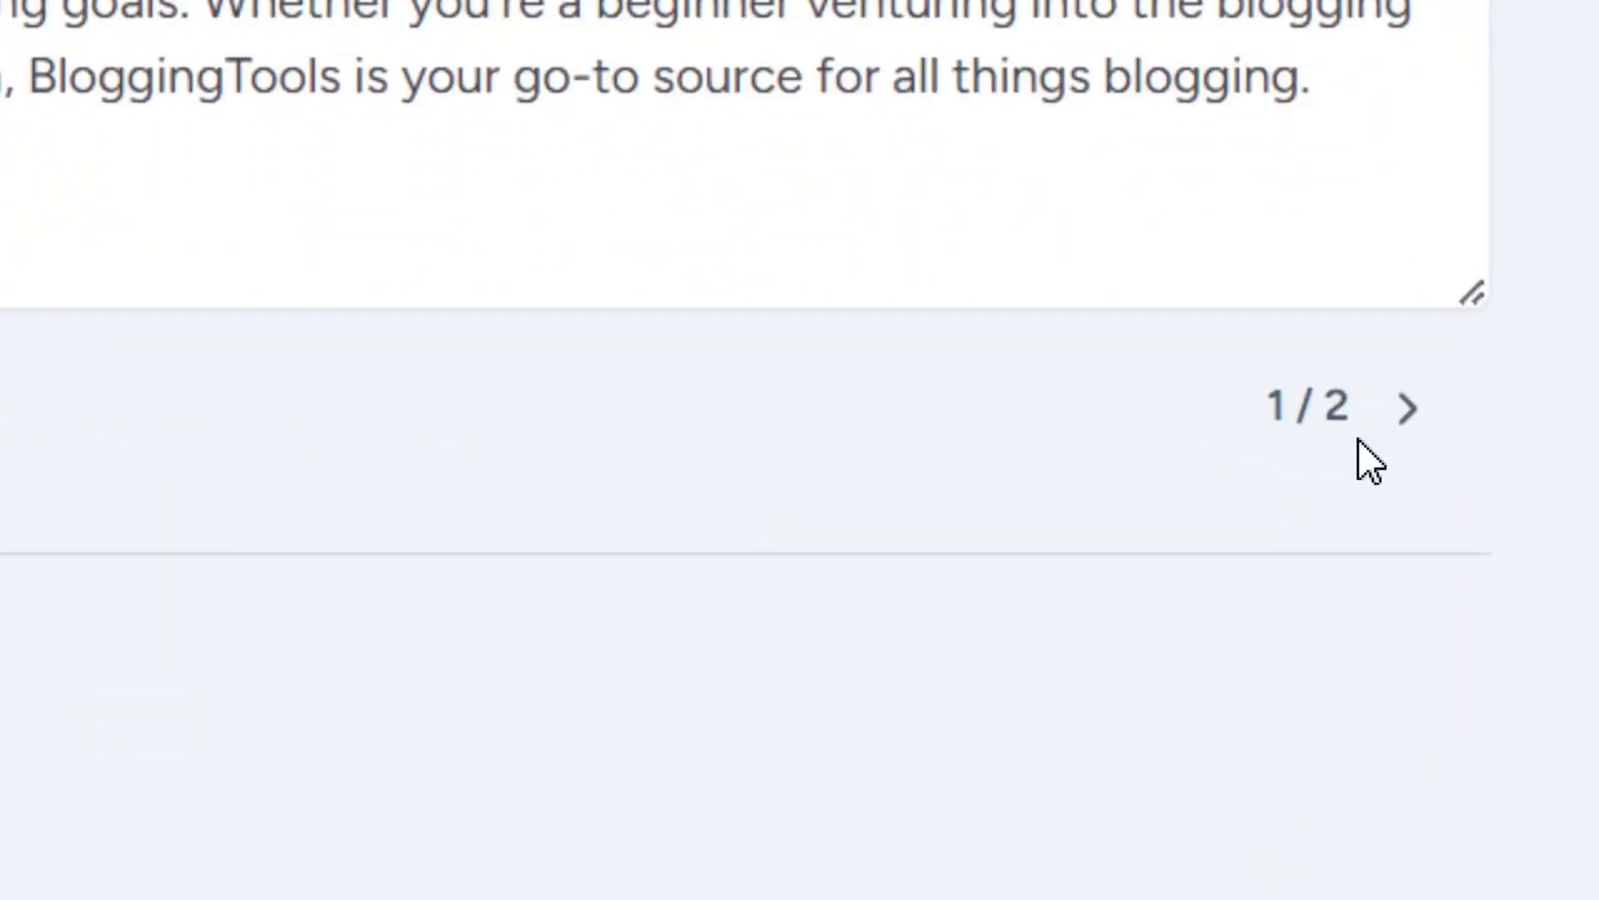
left_click(1404, 412)
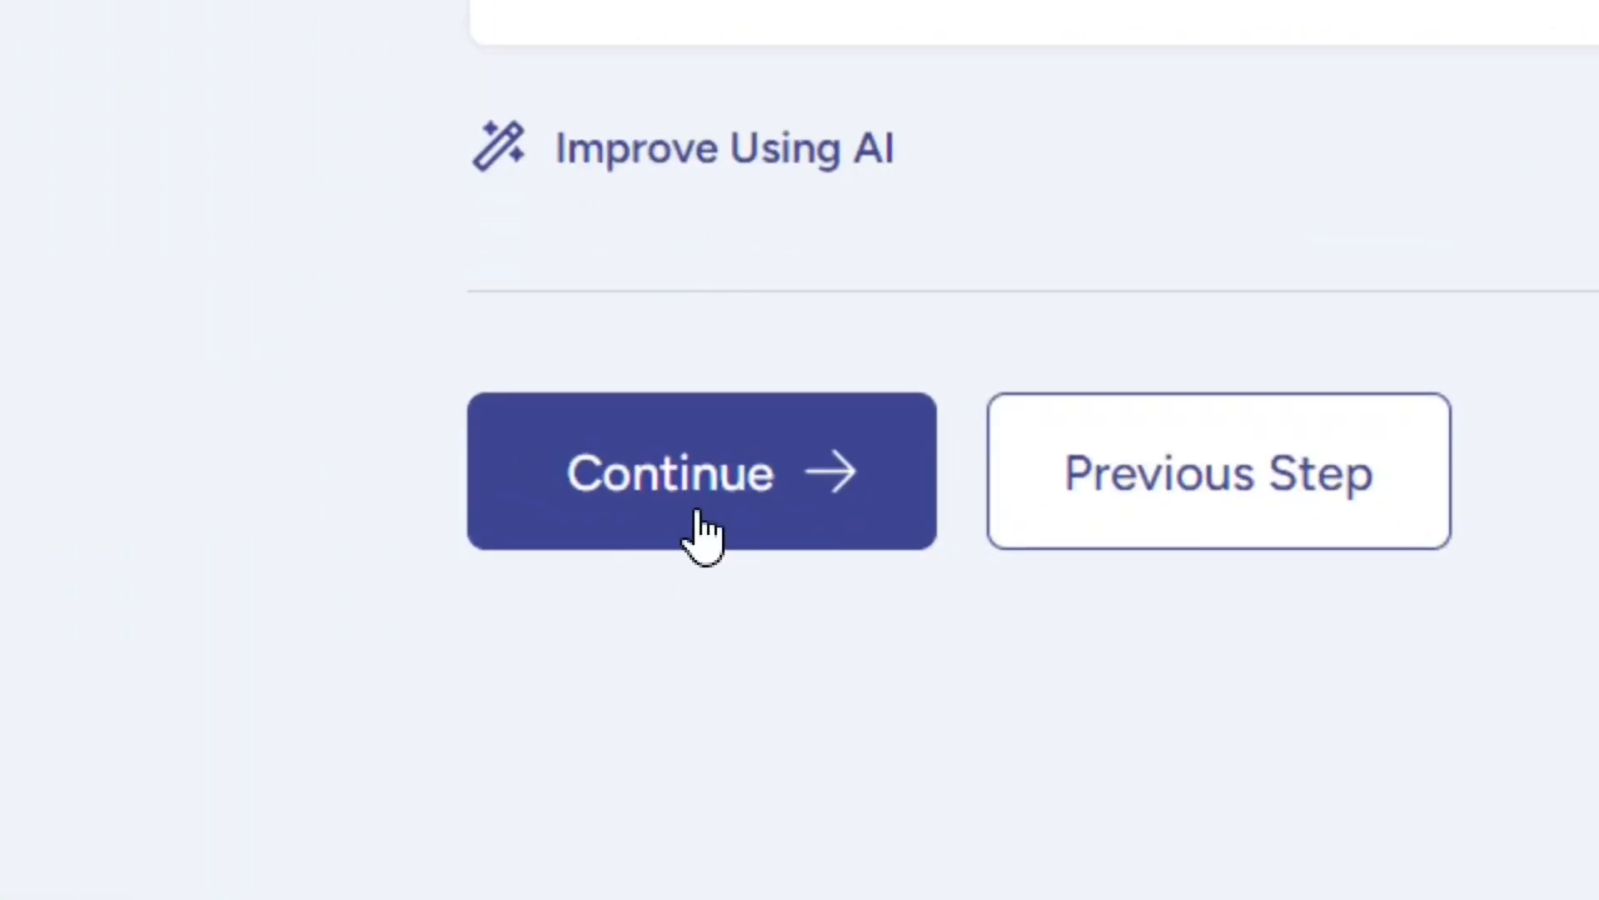
left_click(648, 557)
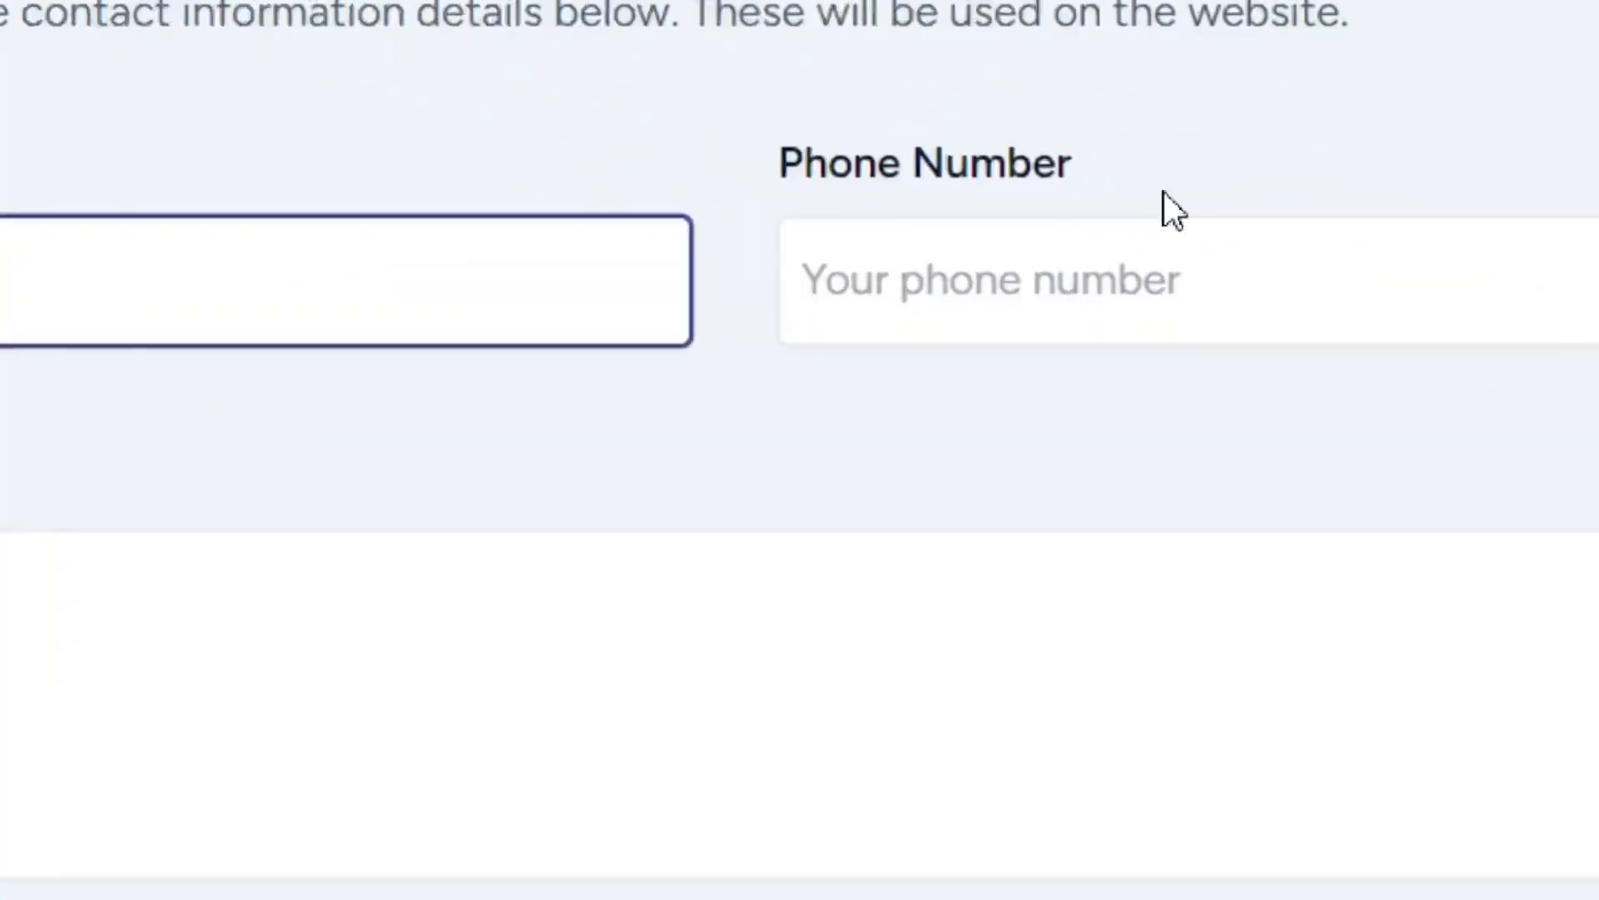
Step: Look over the phone, address and social media options of the contact form, then skip this step without filling it in
left_click(1218, 223)
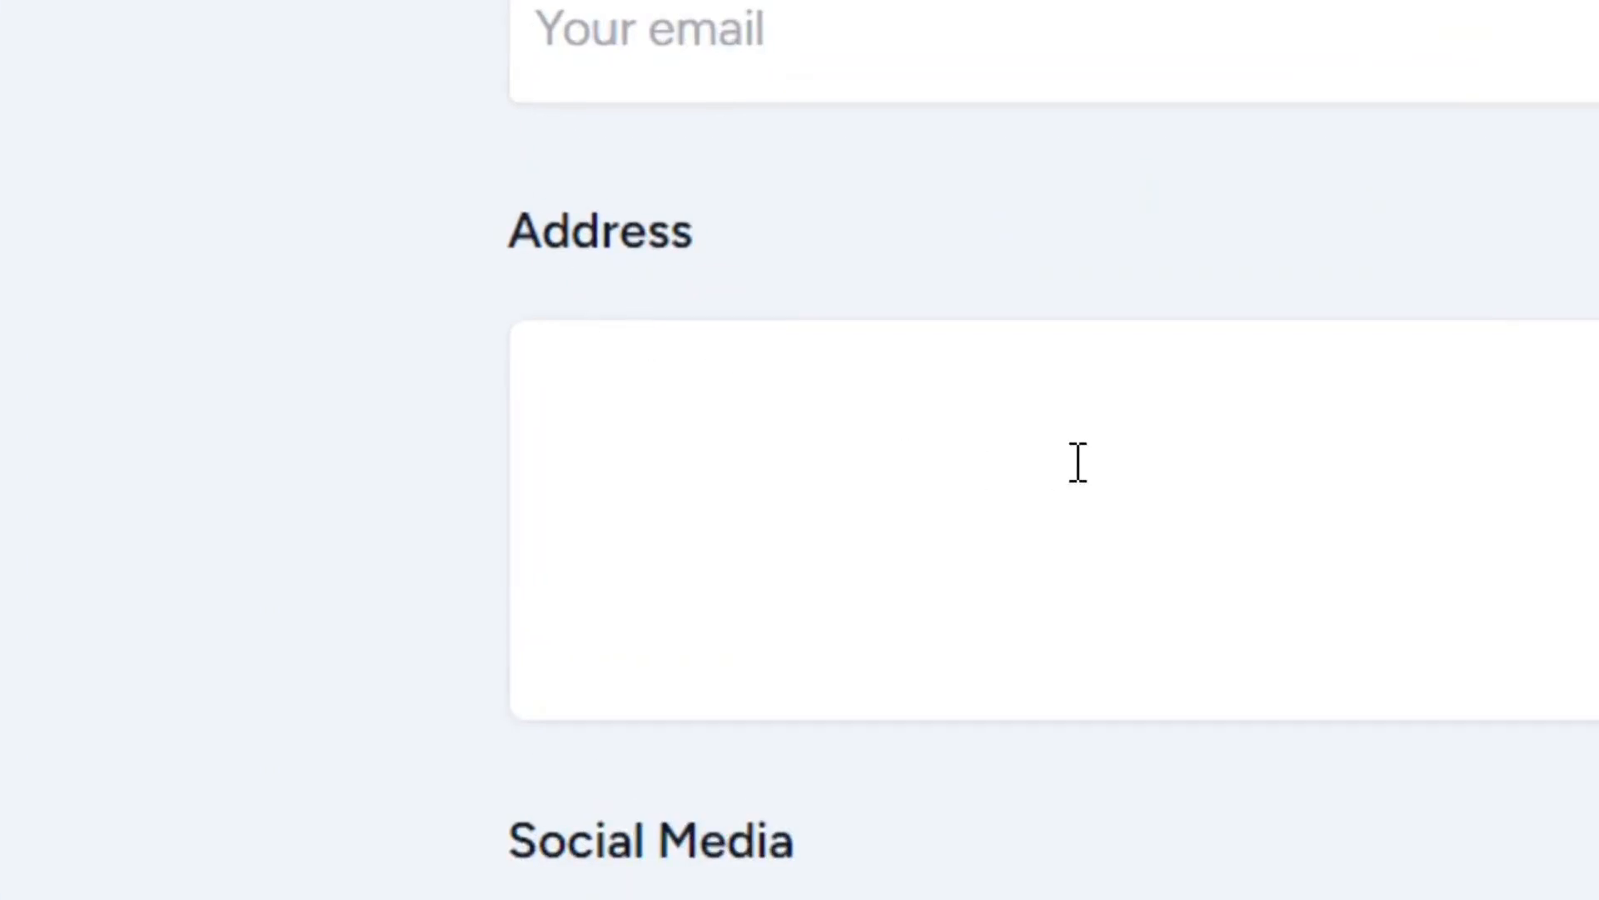
left_click(757, 371)
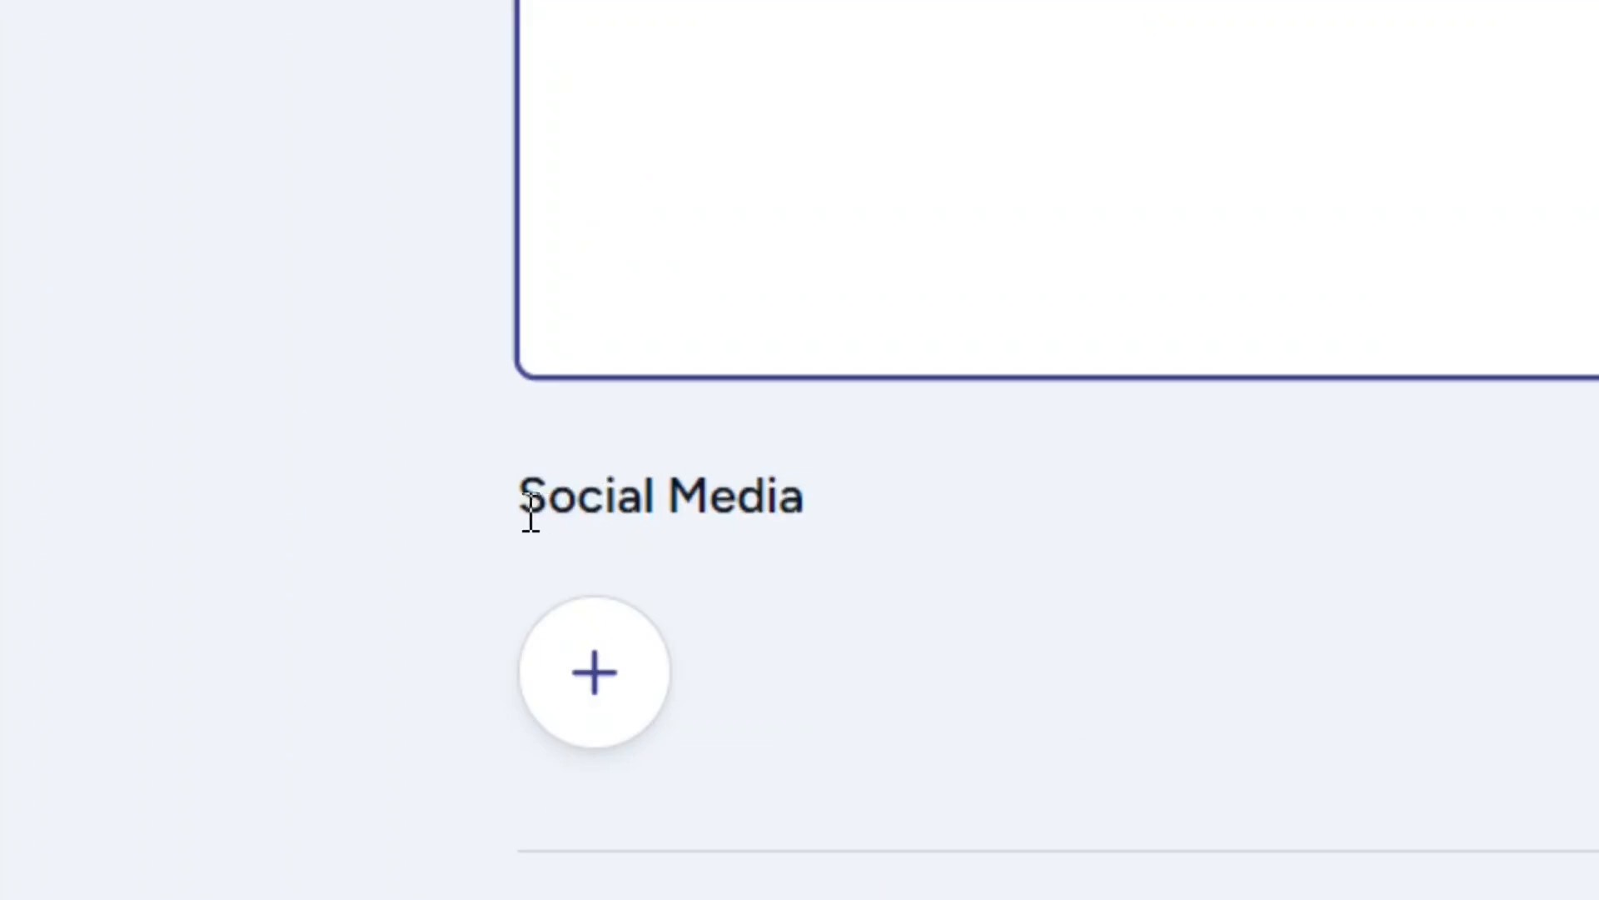
left_click_drag(509, 507, 807, 525)
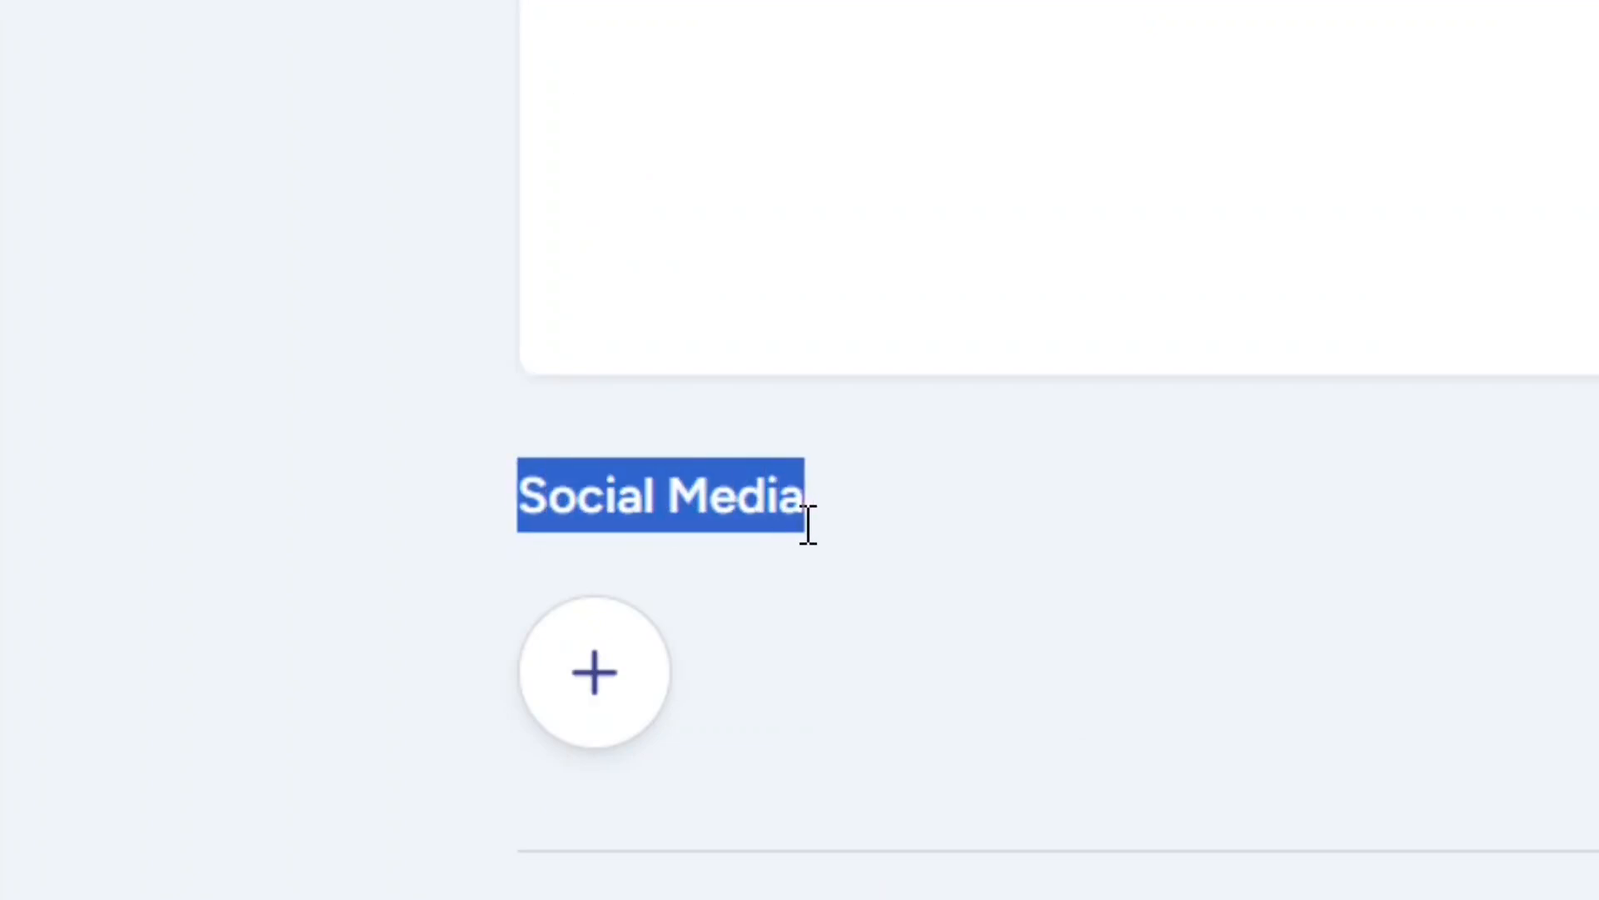
left_click(885, 537)
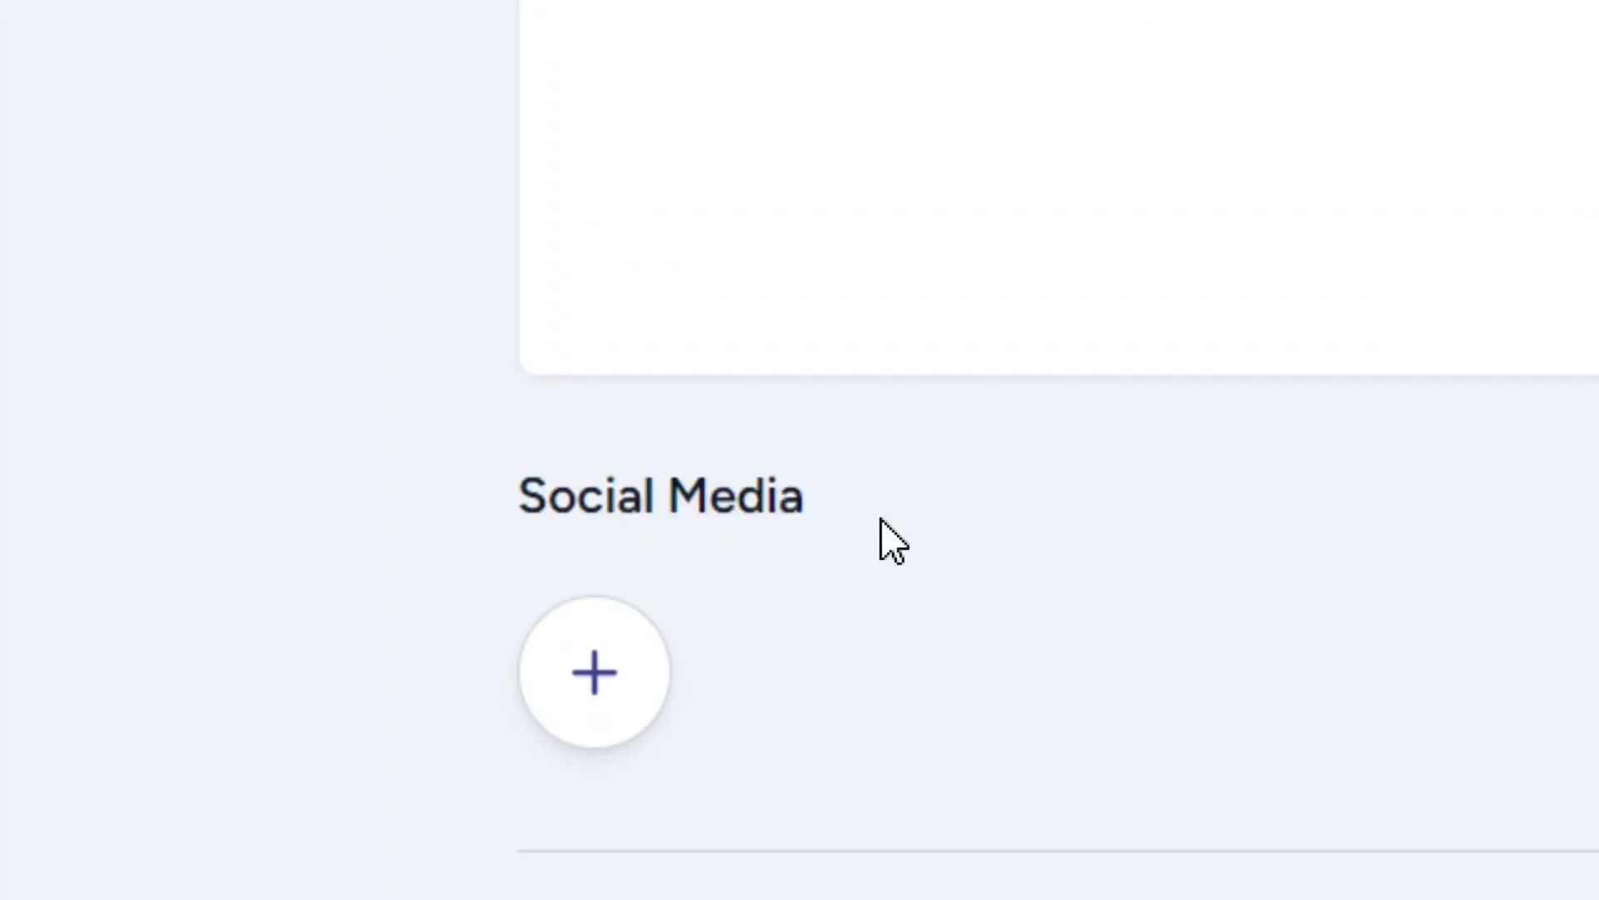
left_click(601, 692)
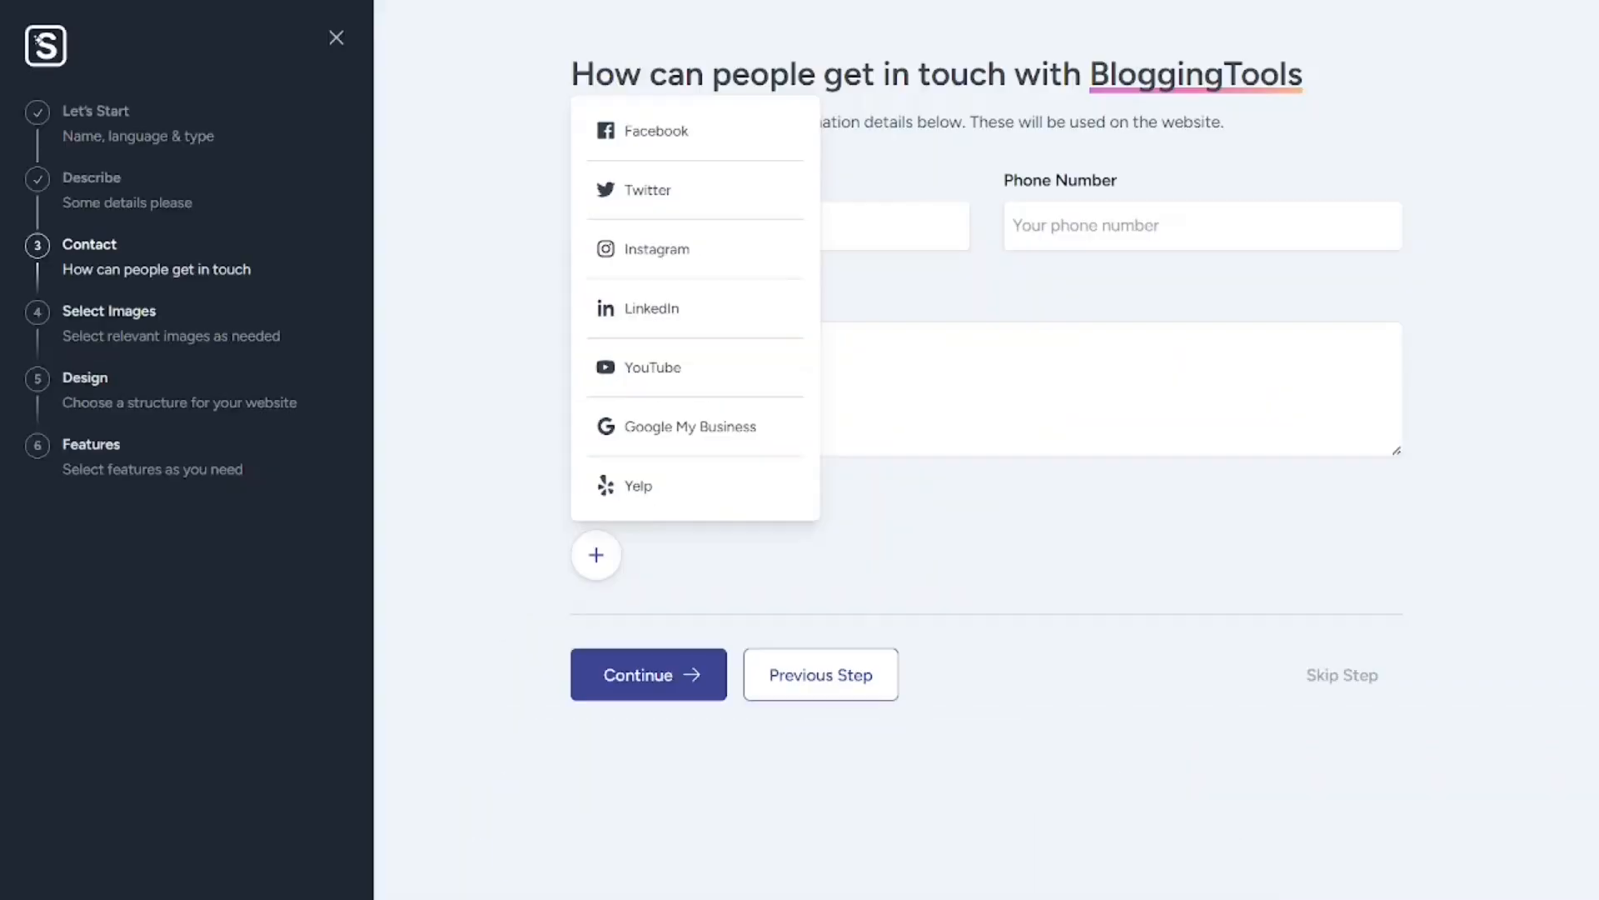
left_click(1094, 650)
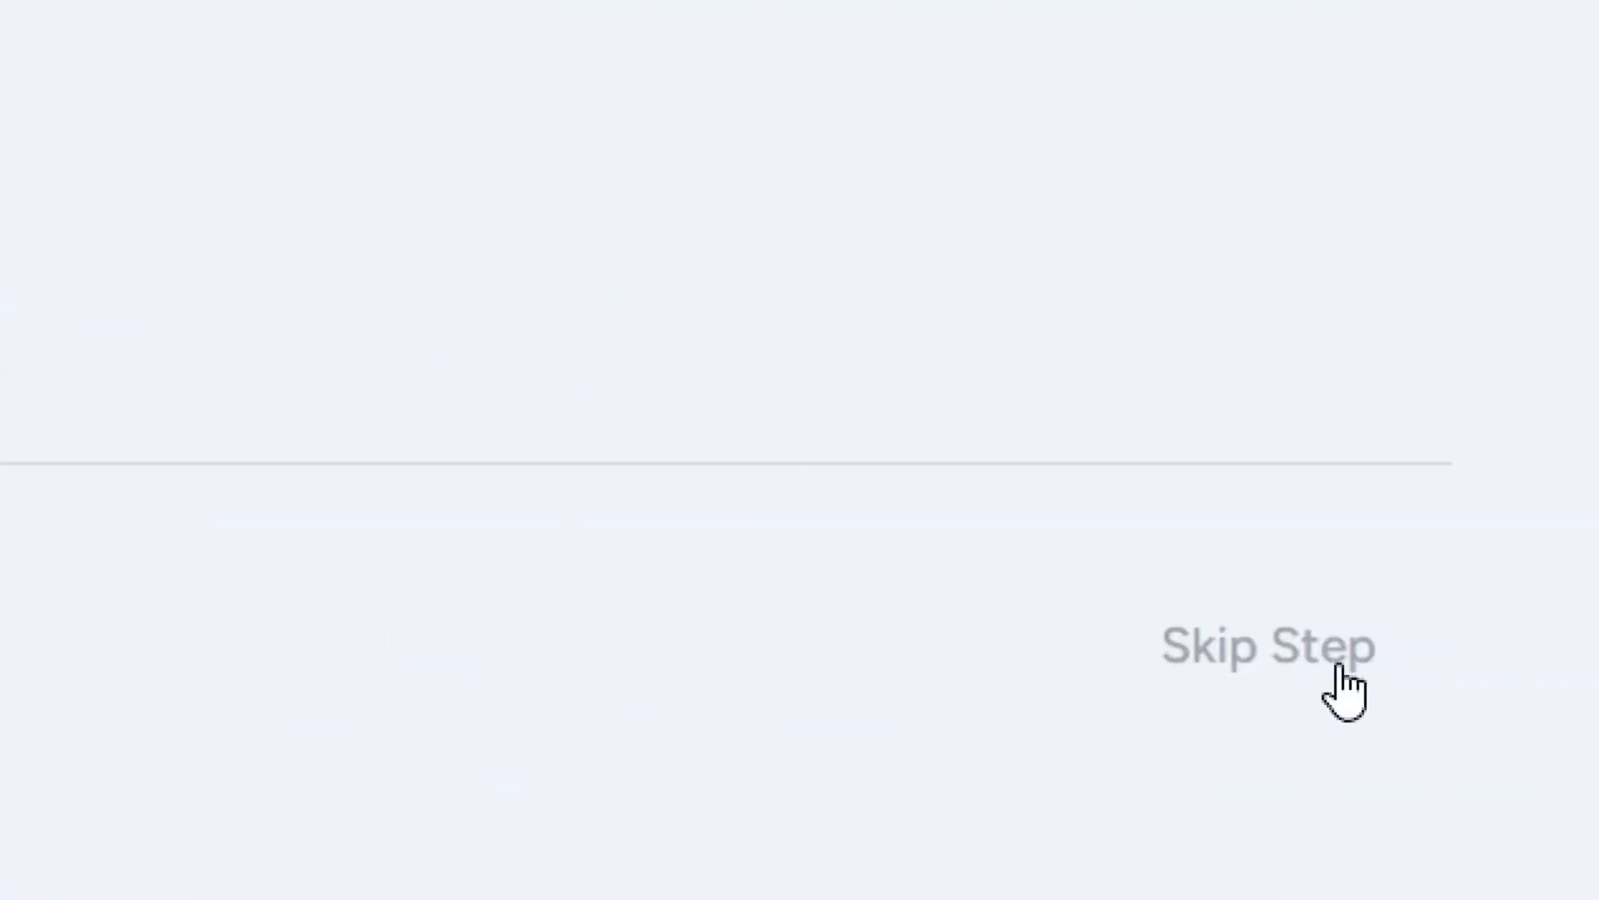
left_click(1305, 658)
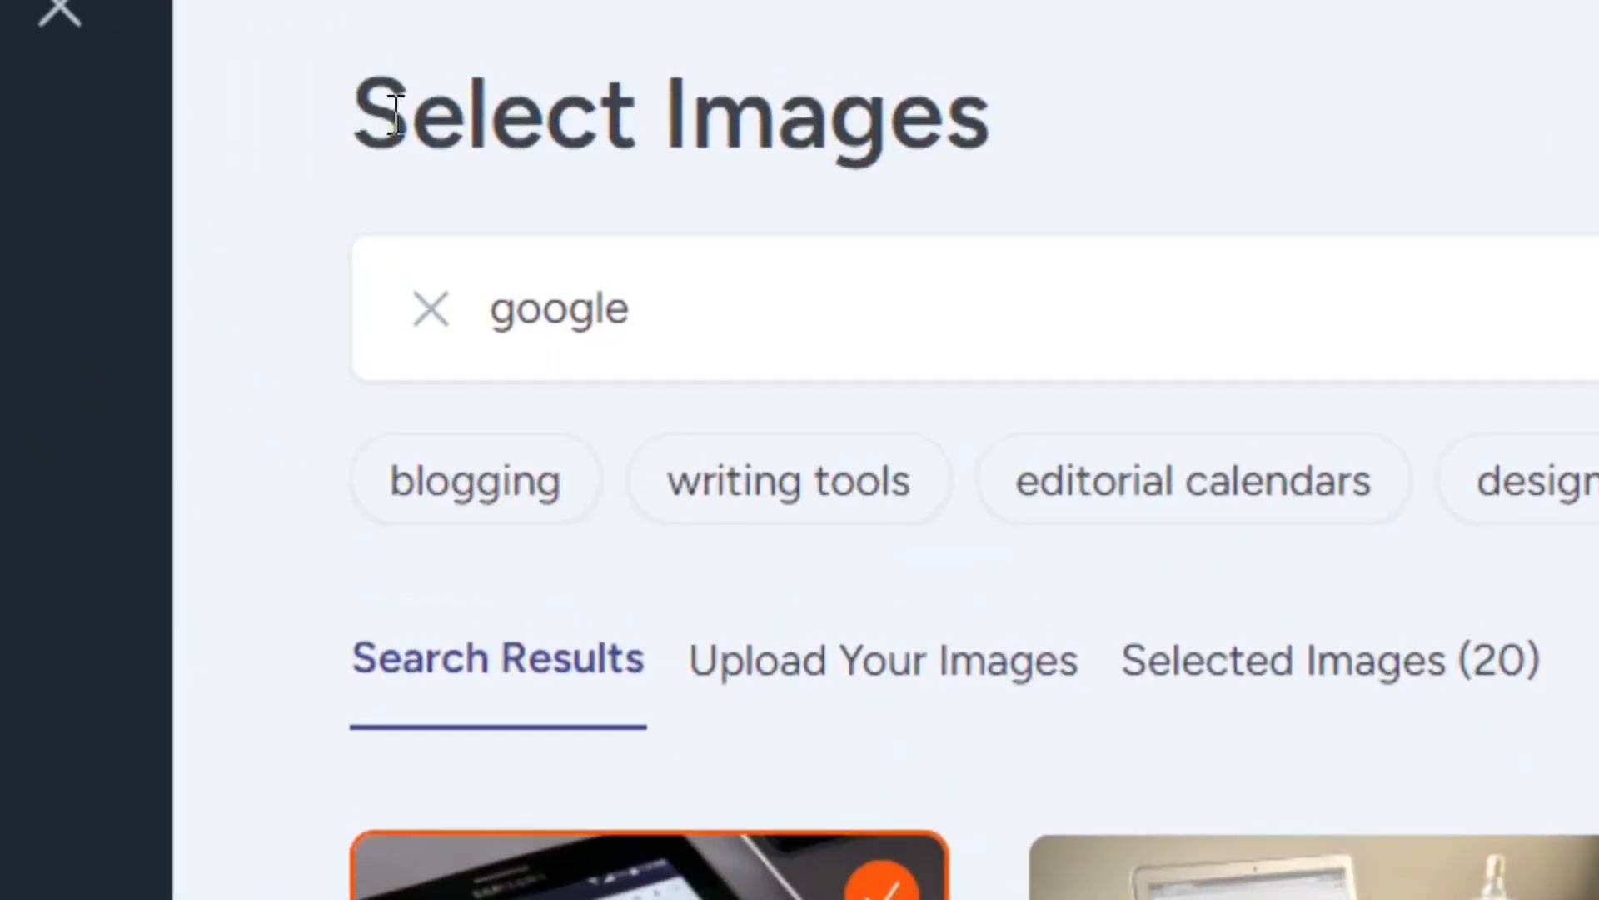
Step: Switch the image search on the Select Images page to the suggested keyword blogging
left_click_drag(395, 117, 1025, 156)
left_click(1106, 149)
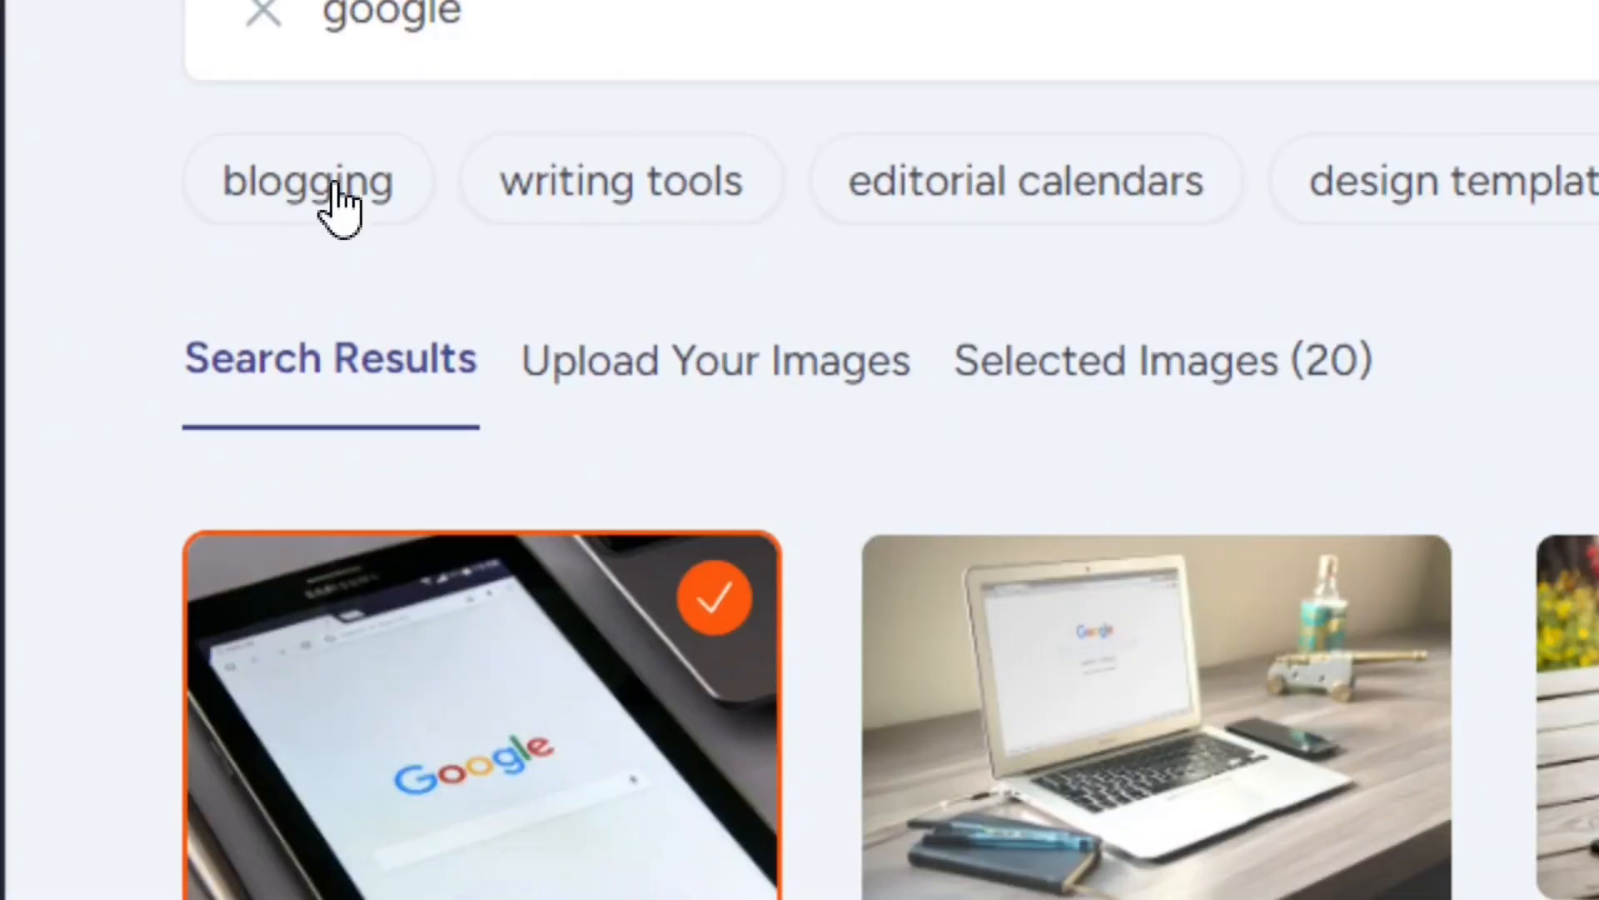
left_click(339, 207)
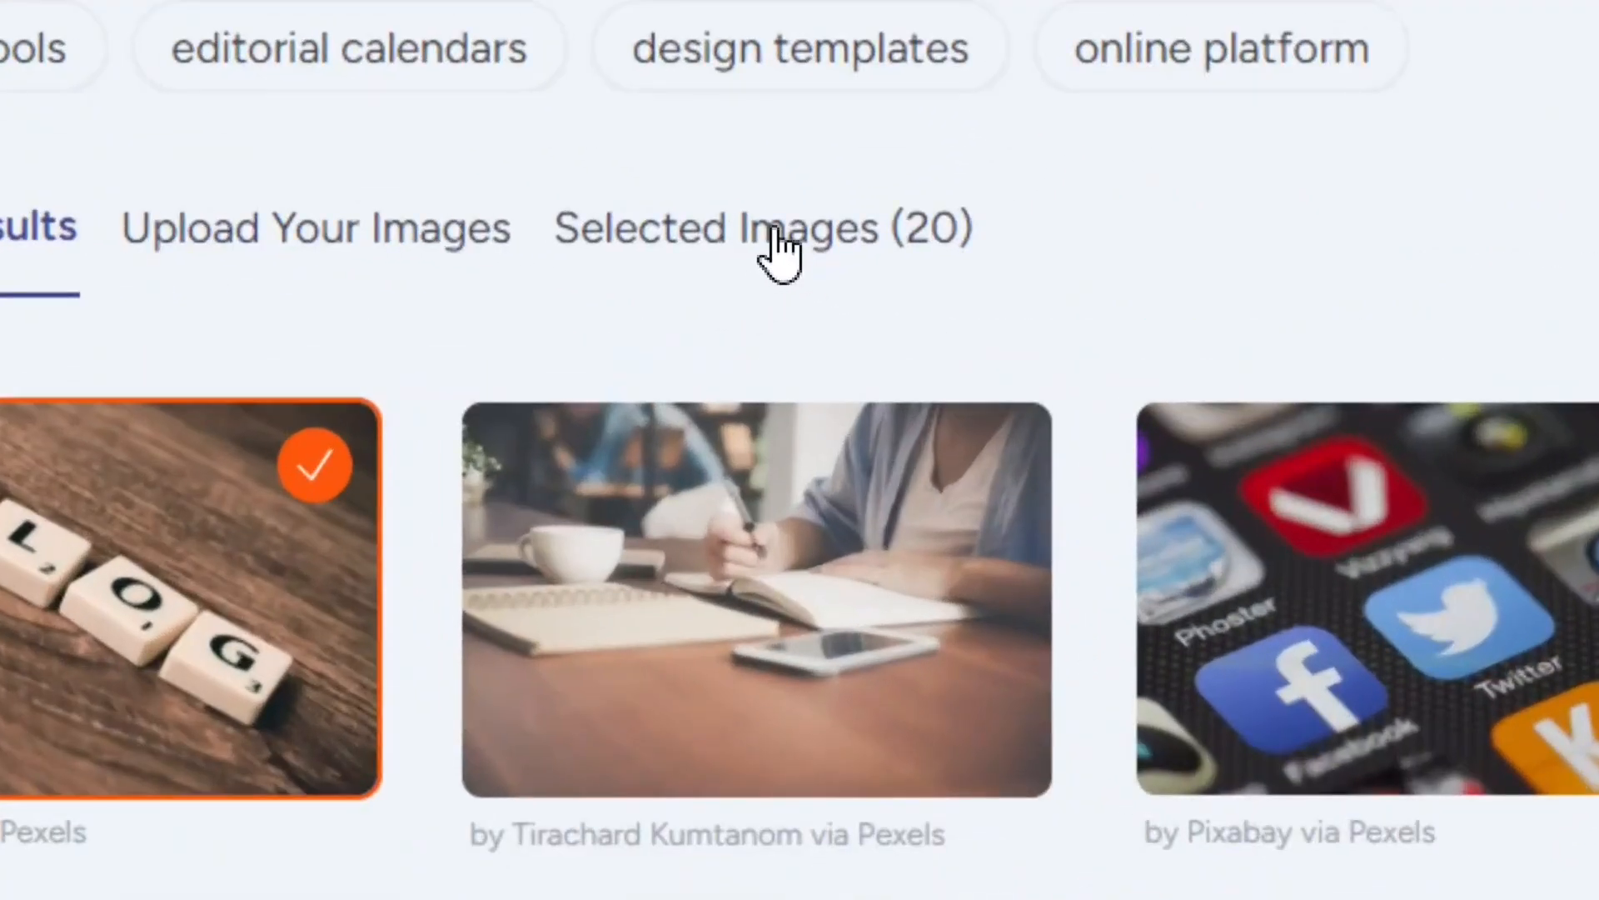
Step: Review the images already selected for the website and the option to upload own images, and return to the search results
left_click(763, 259)
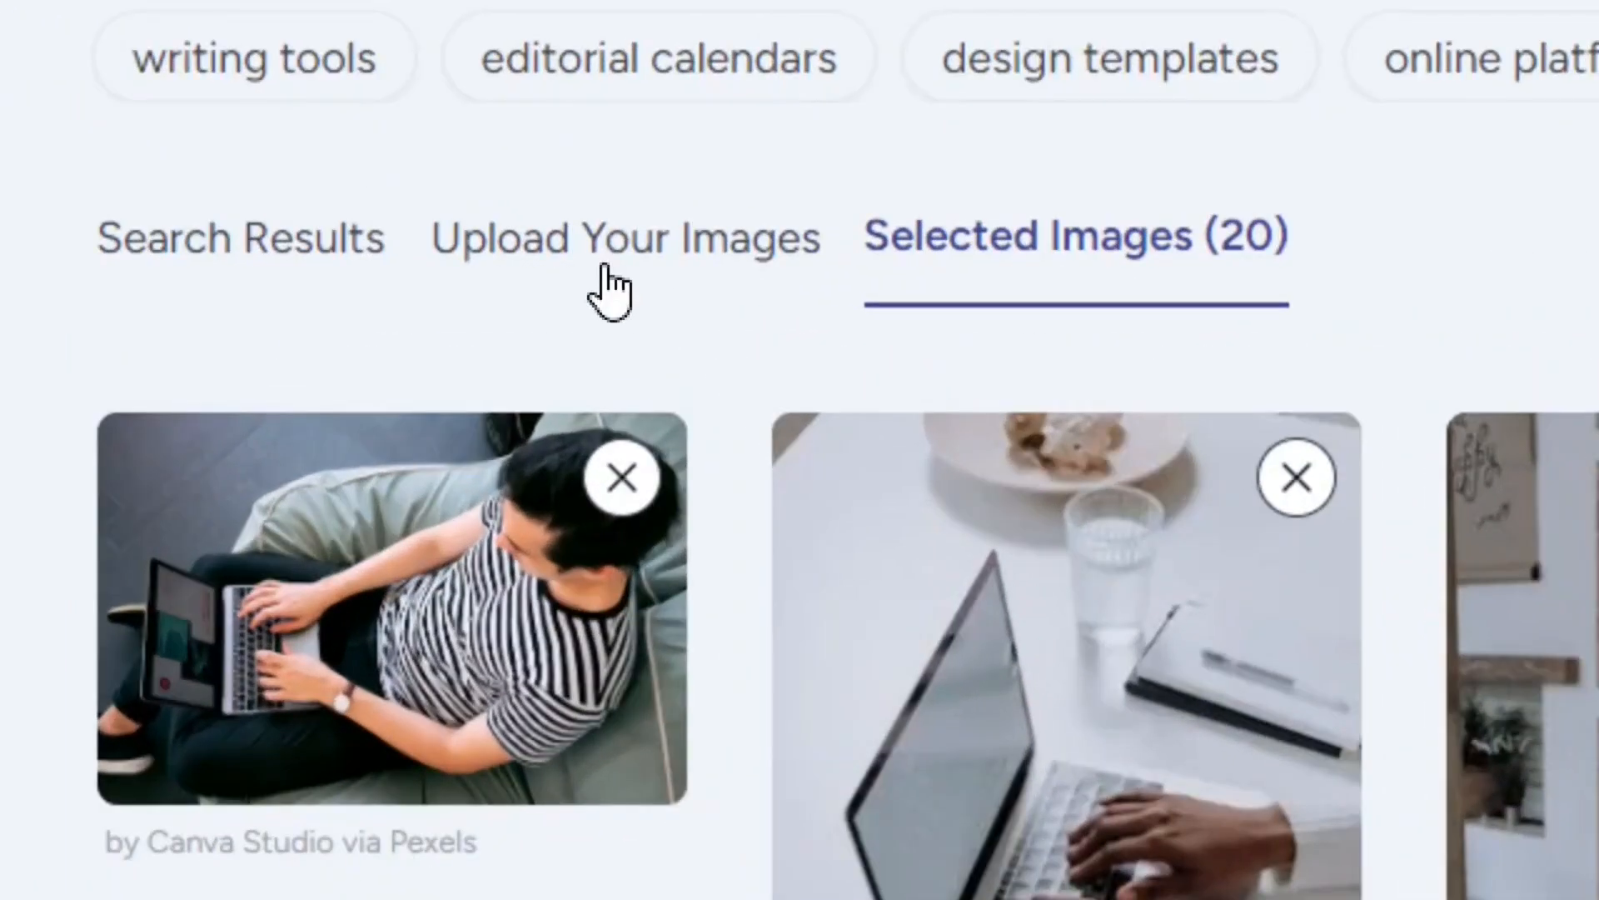
left_click(610, 287)
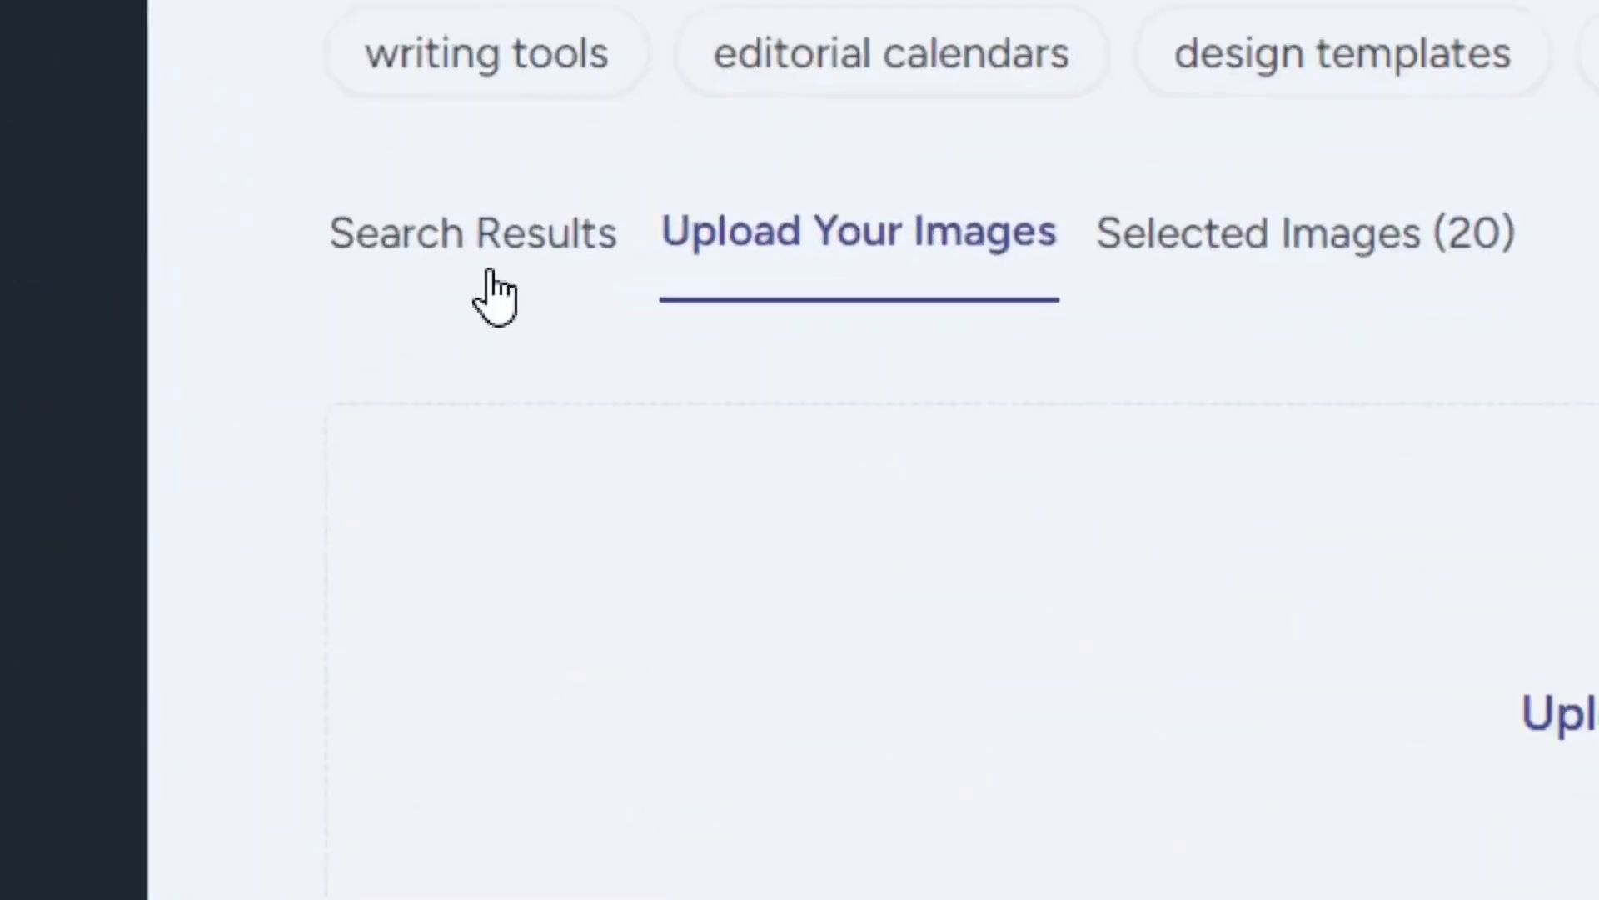
left_click(472, 265)
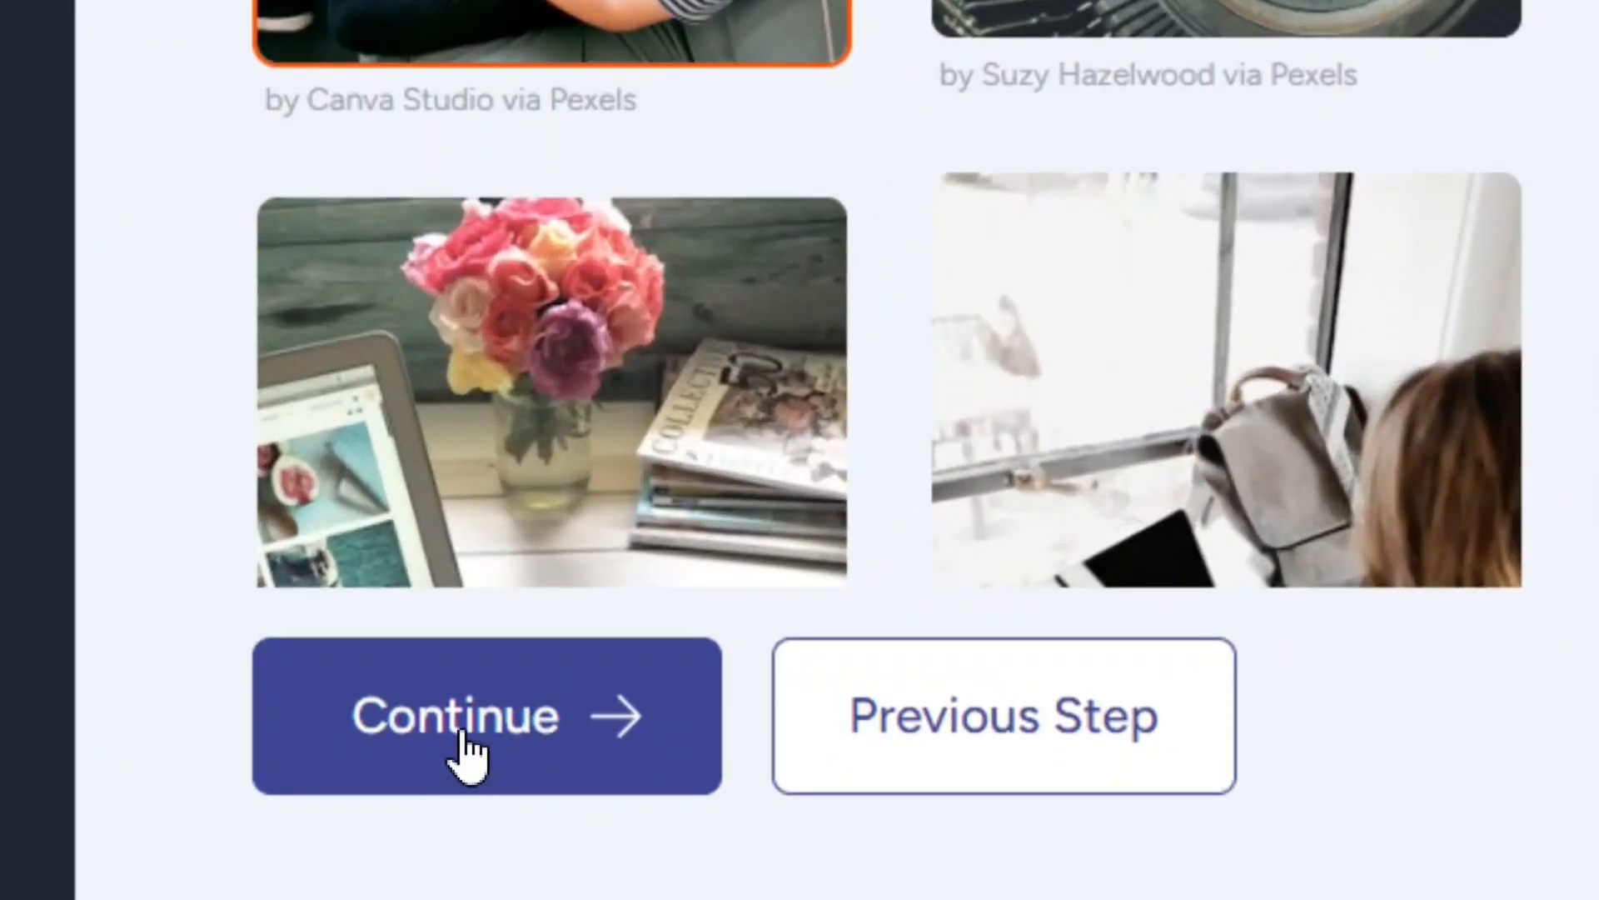
Step: Keep the selected images, choose the Option 3 structure for the website, and proceed with its default design to the features step
left_click(469, 750)
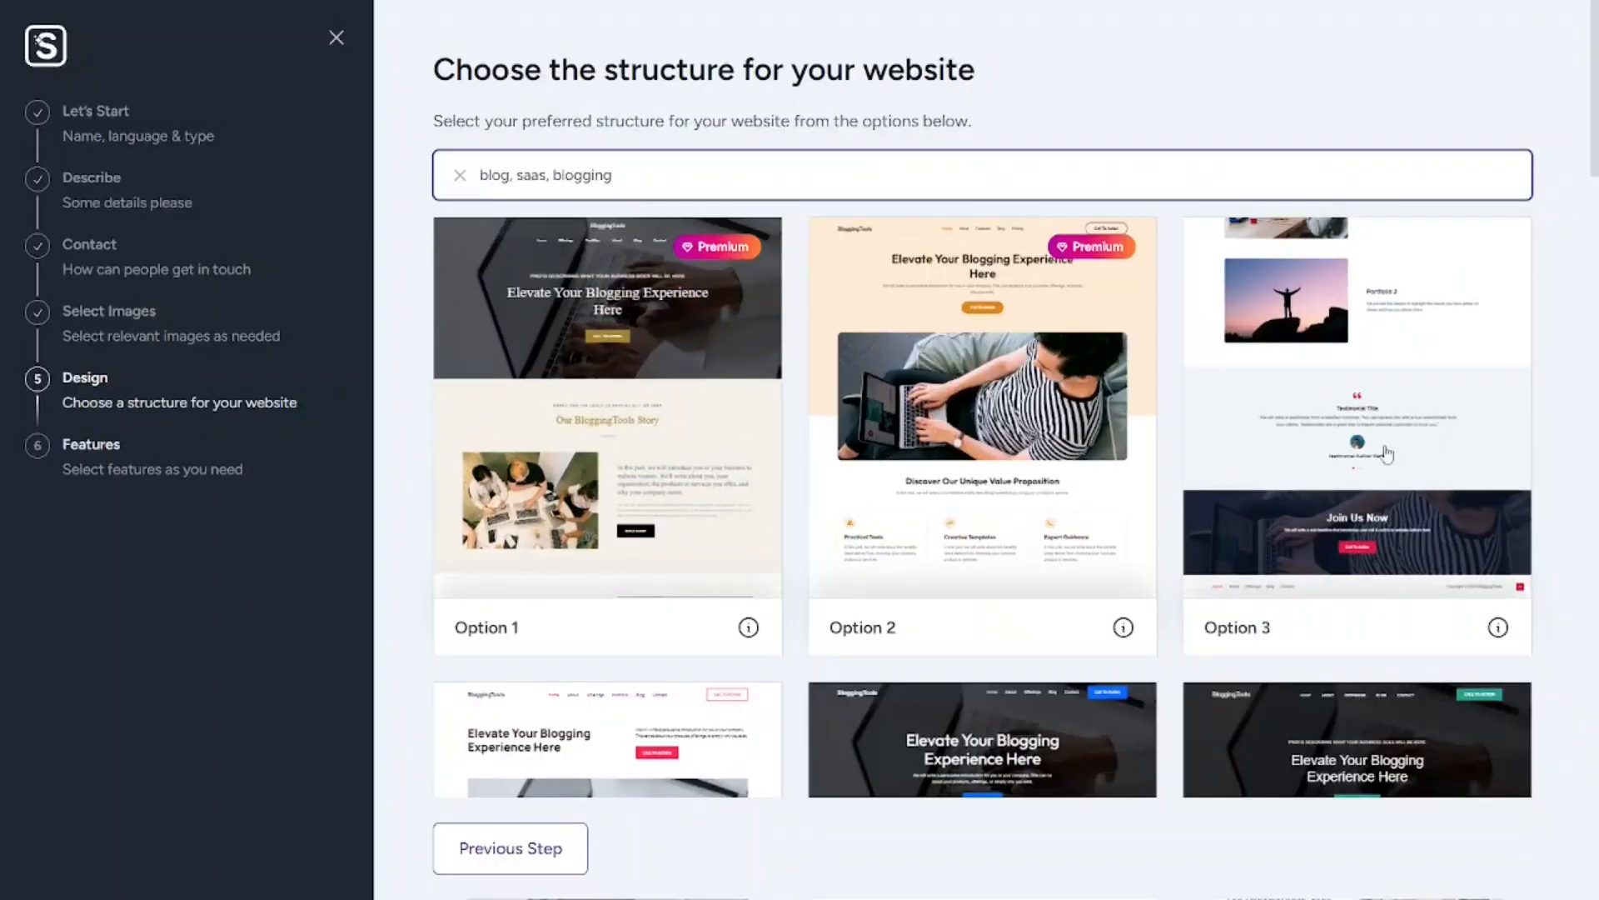
left_click(1379, 428)
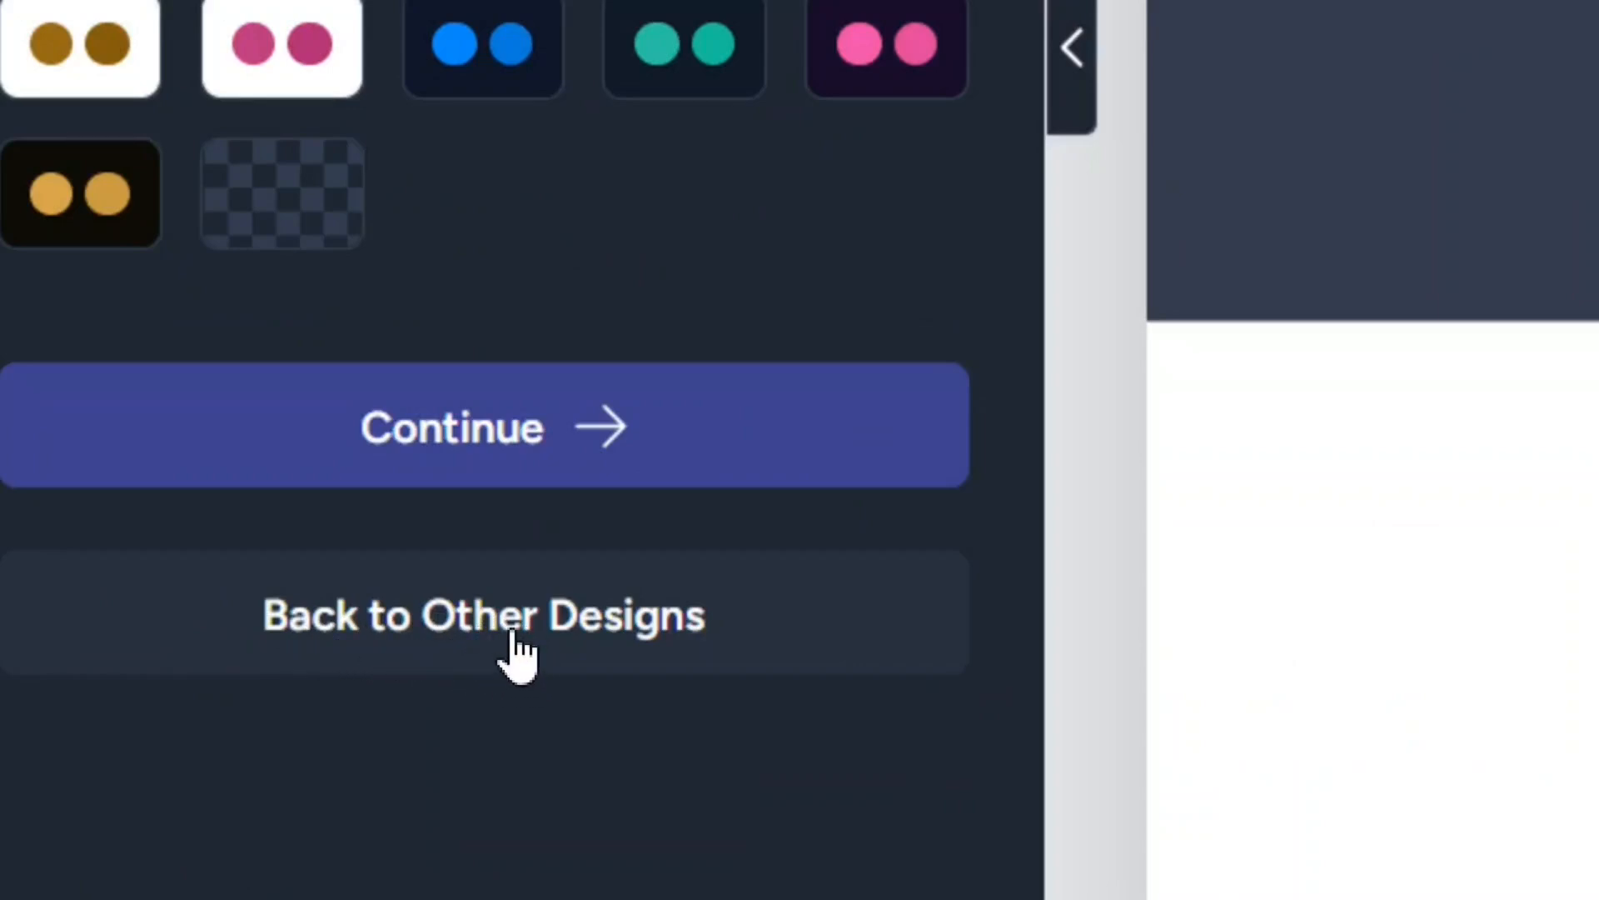
left_click(459, 450)
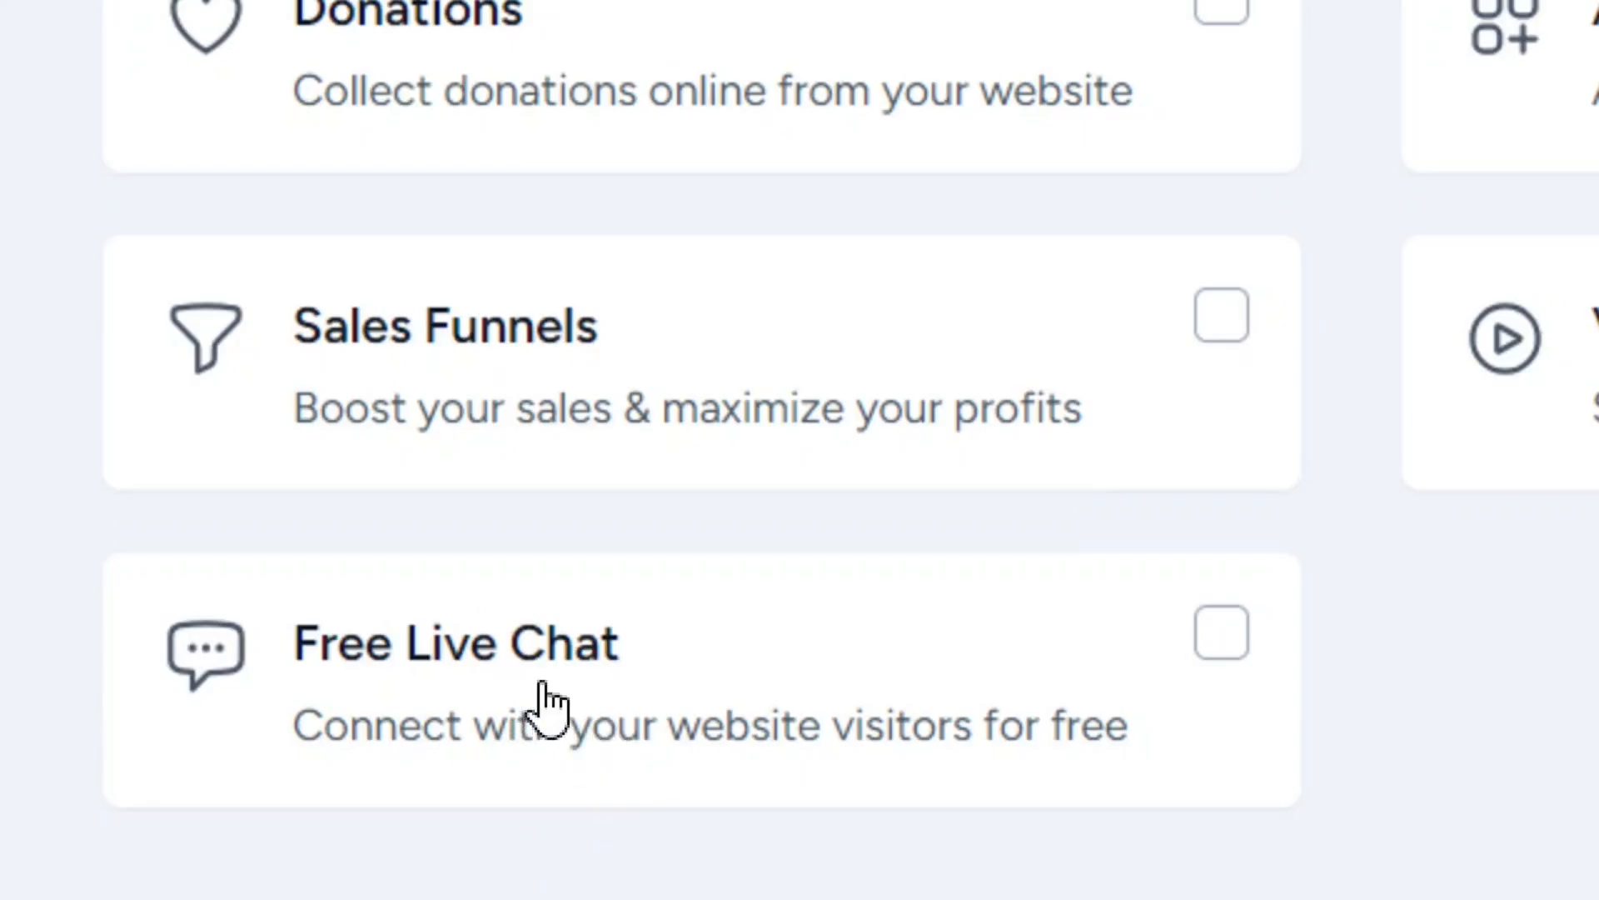
Step: Try the Free Live Chat feature, deselect it again, and start building the website without any additional features
left_click(1217, 637)
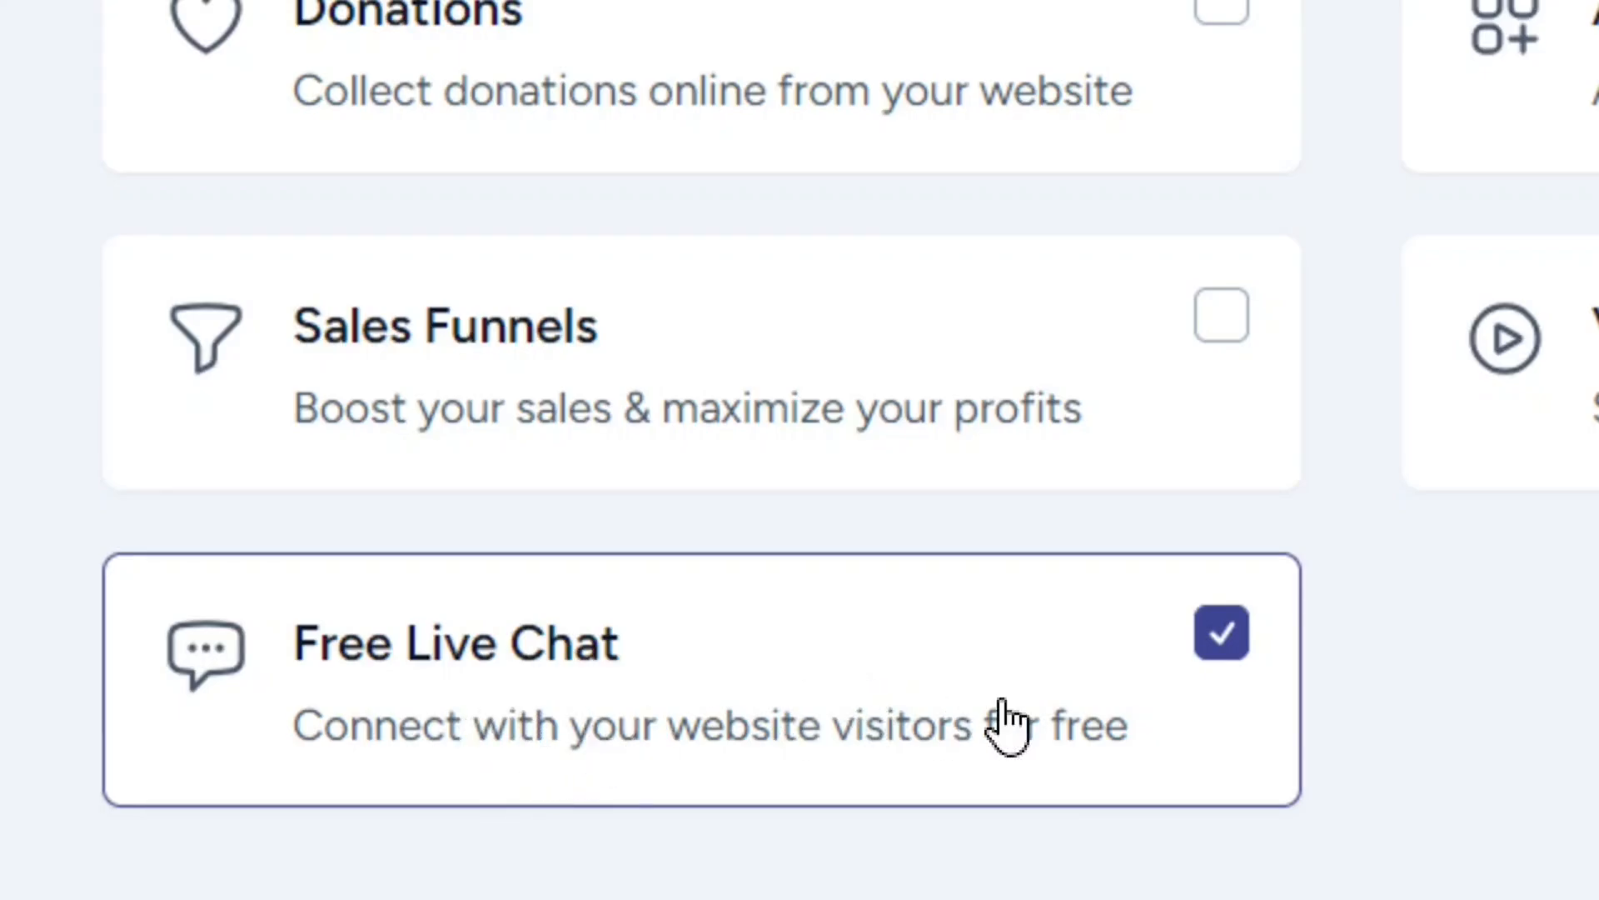
left_click(1226, 654)
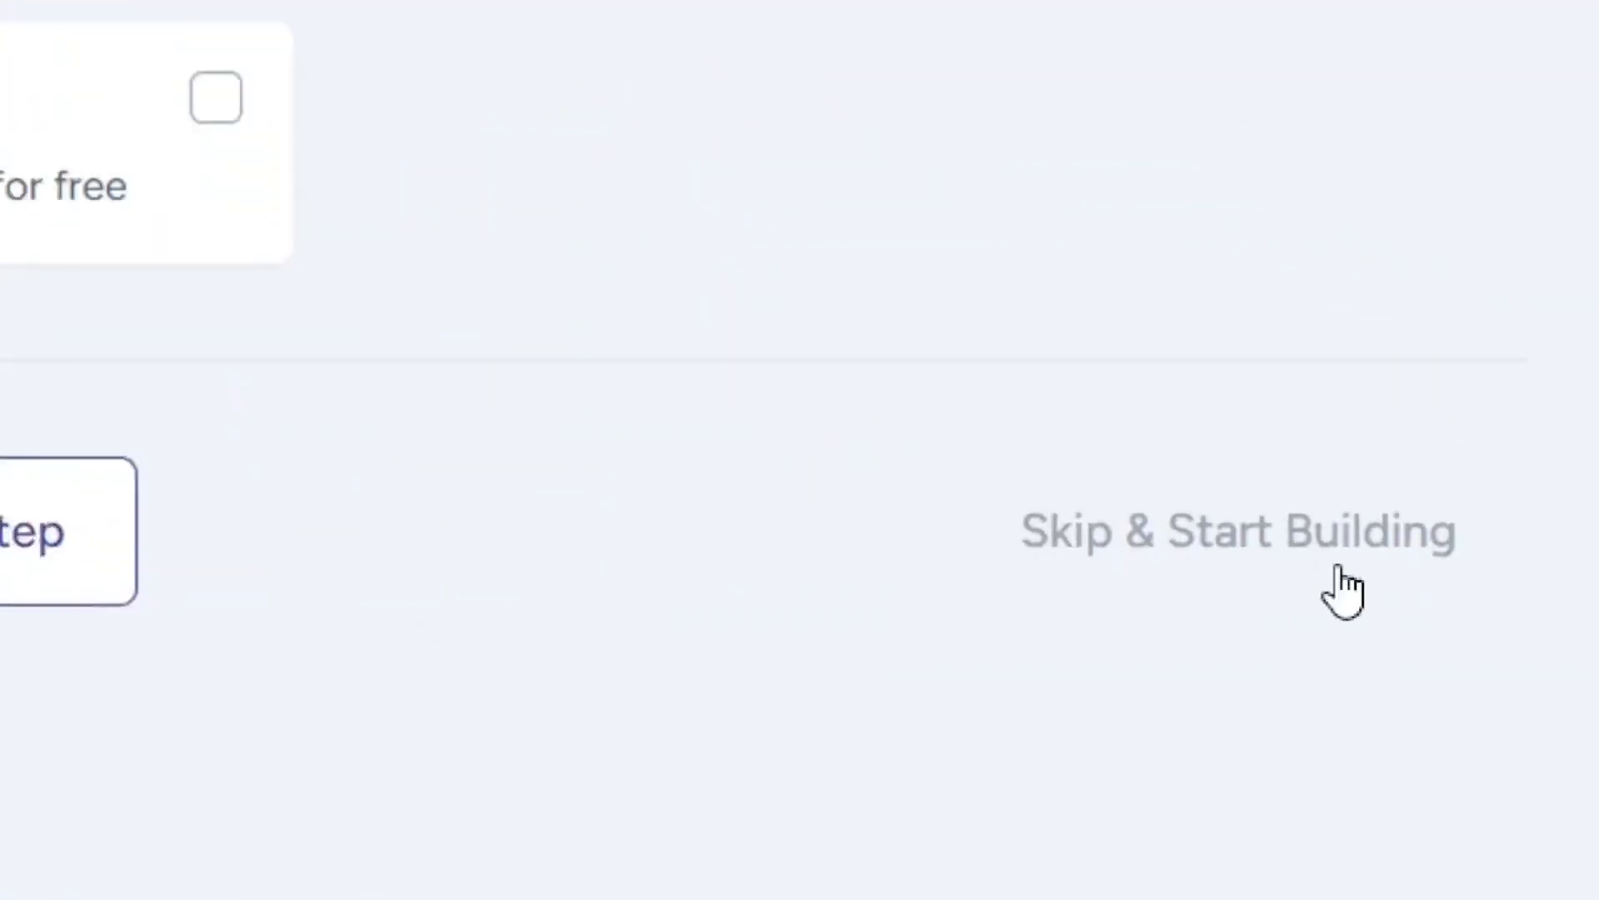
left_click(1267, 520)
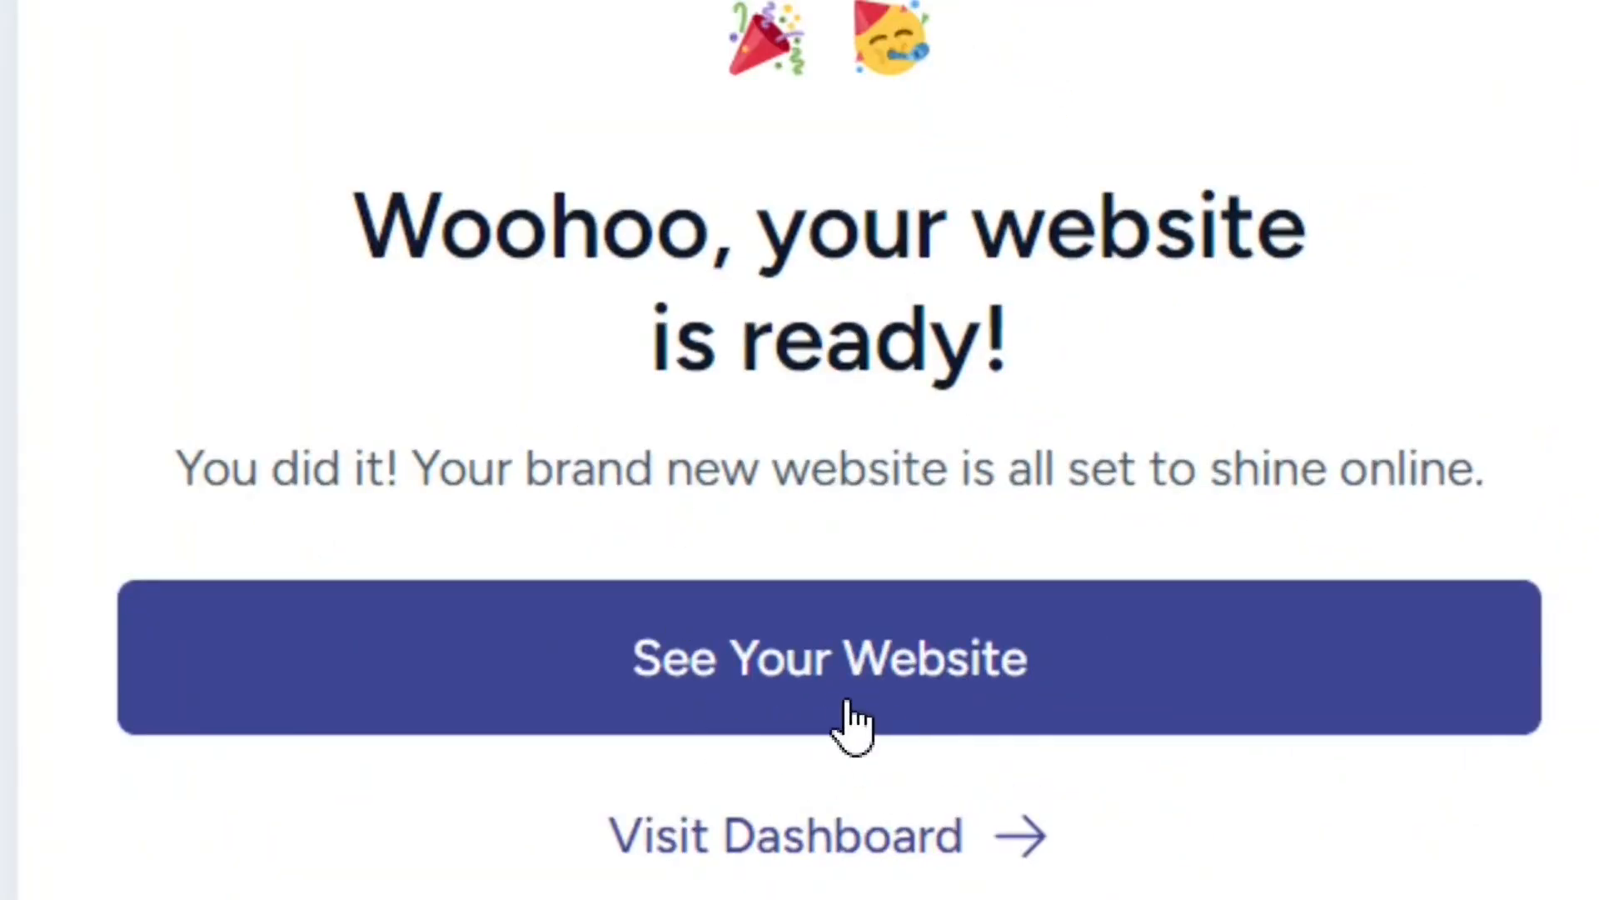
Step: Open the finished BloggingTools website and examine the homepage sections from the hero banner down to the end of the page
left_click(837, 700)
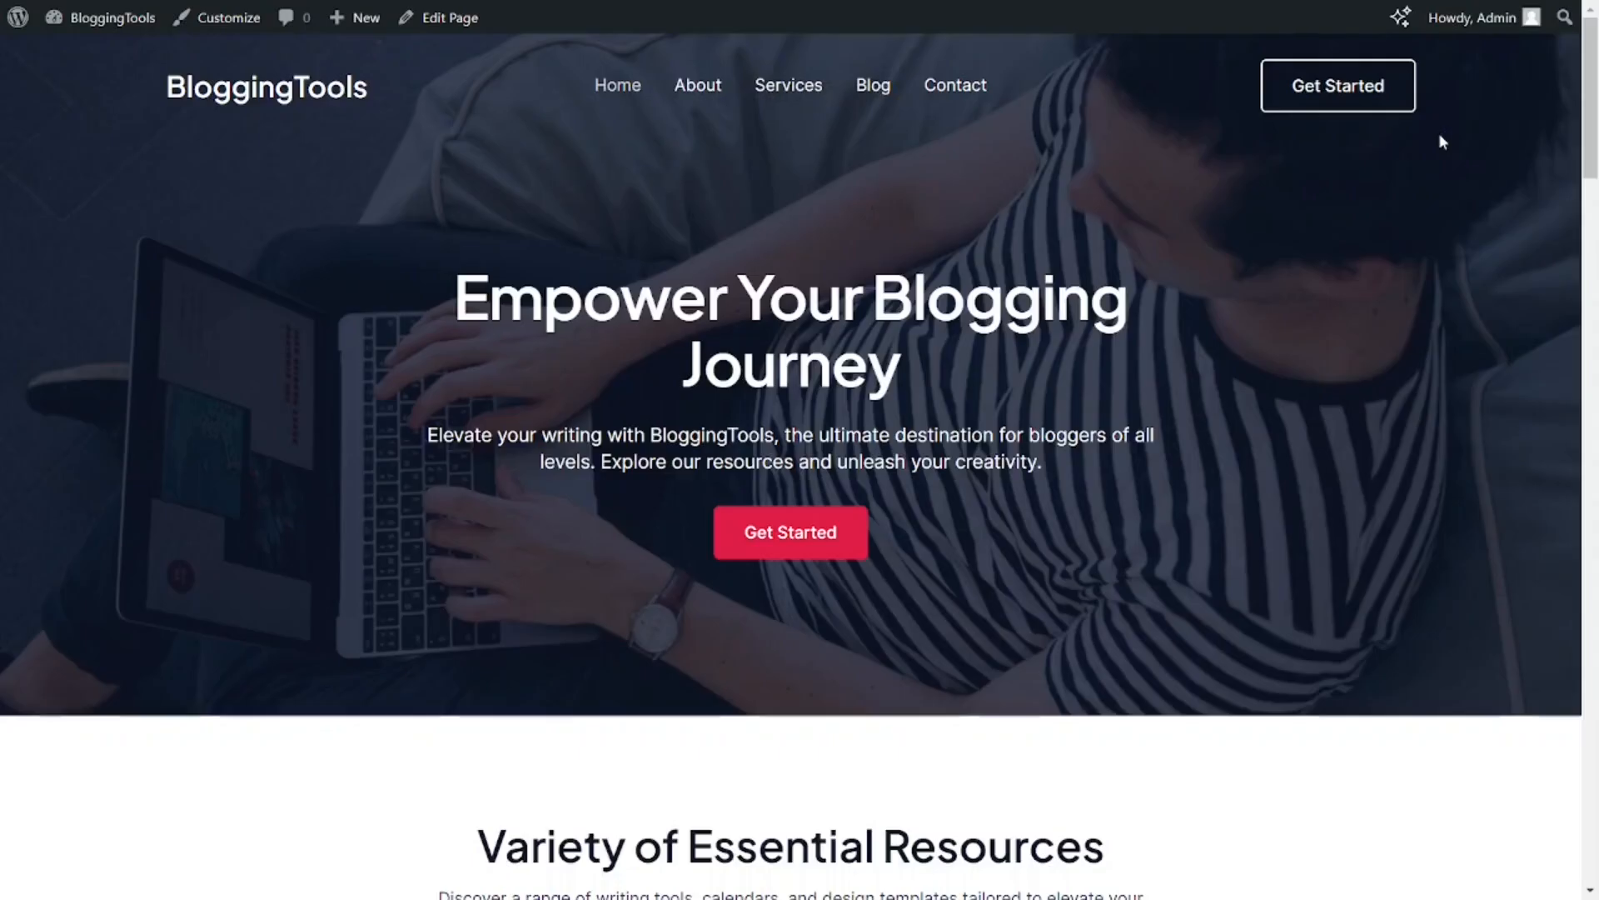
scroll(792, 467, "down", 8)
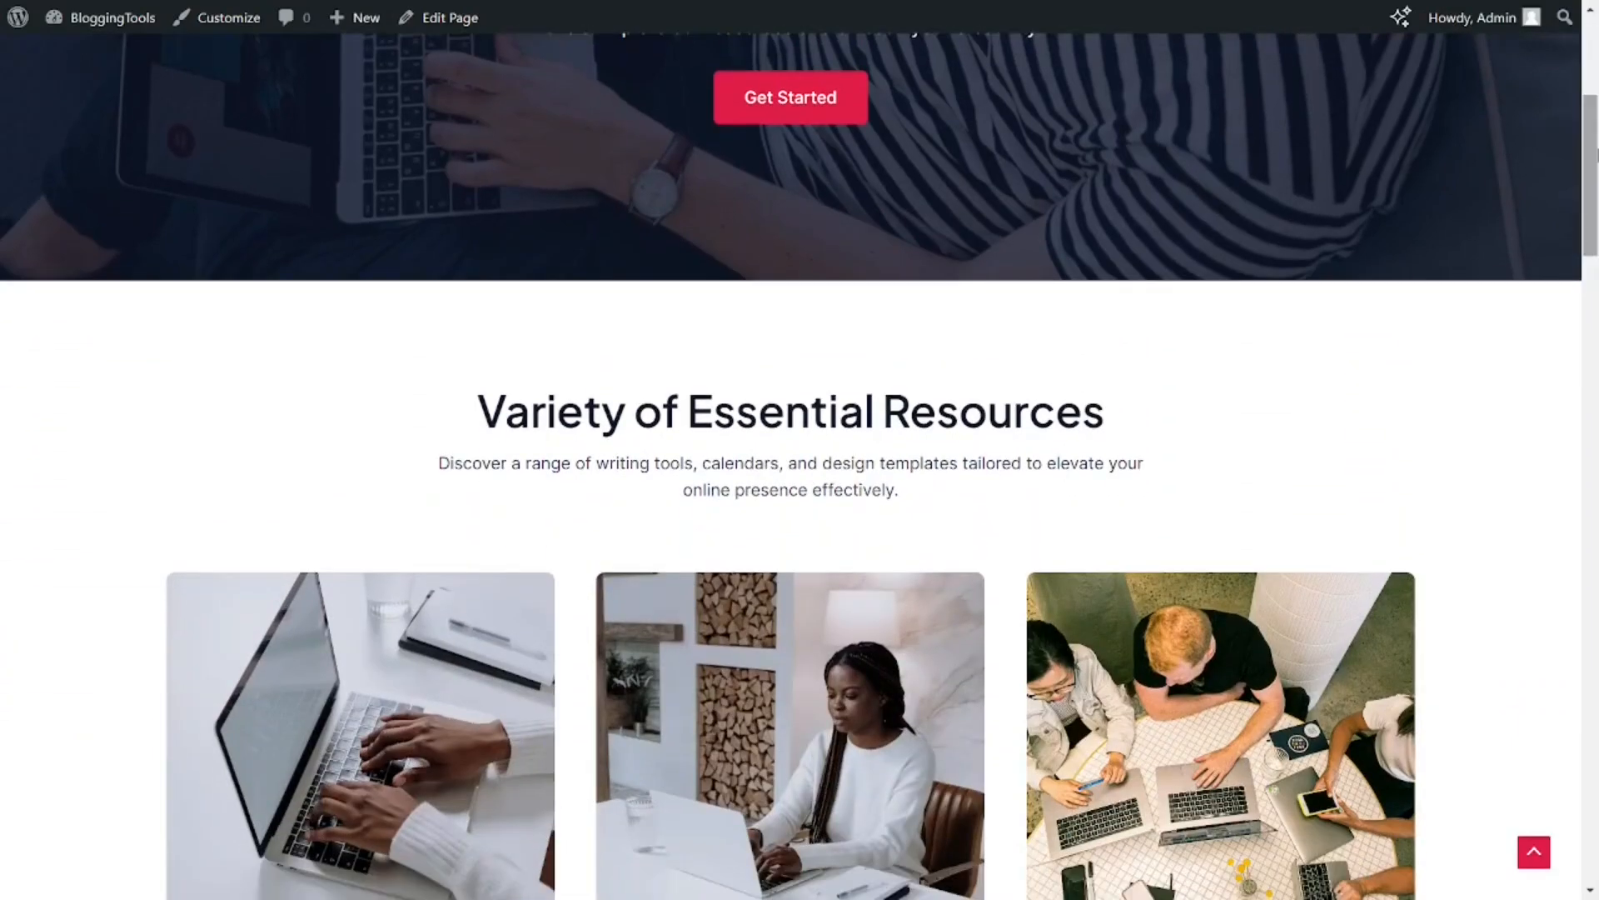
scroll(800, 467, "down", 8)
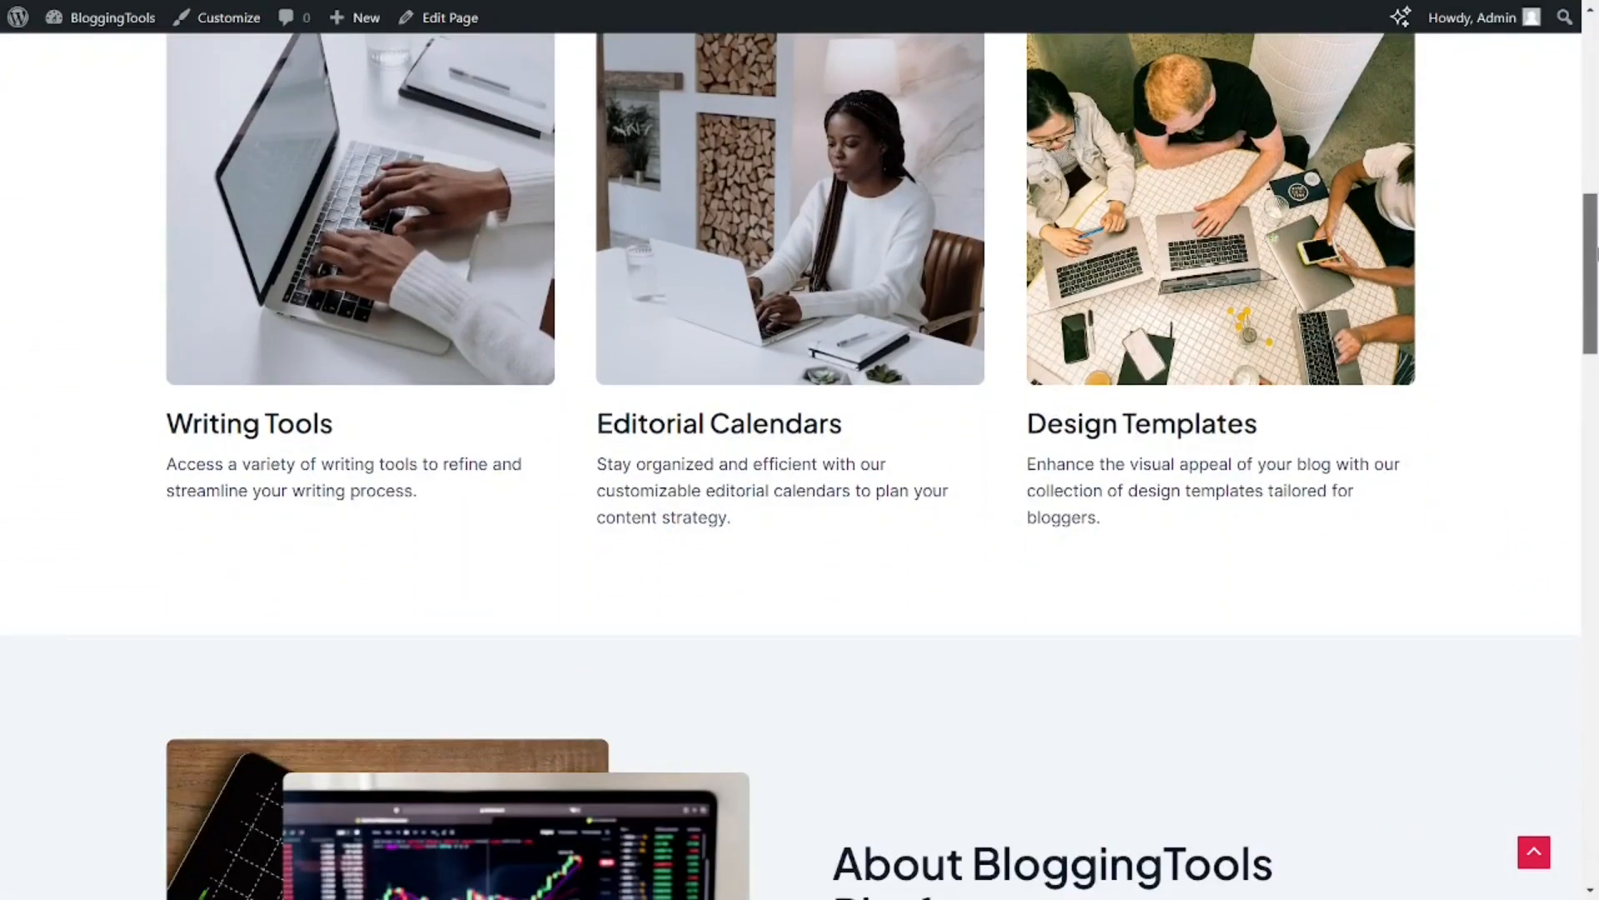
scroll(799, 466, "down", 8)
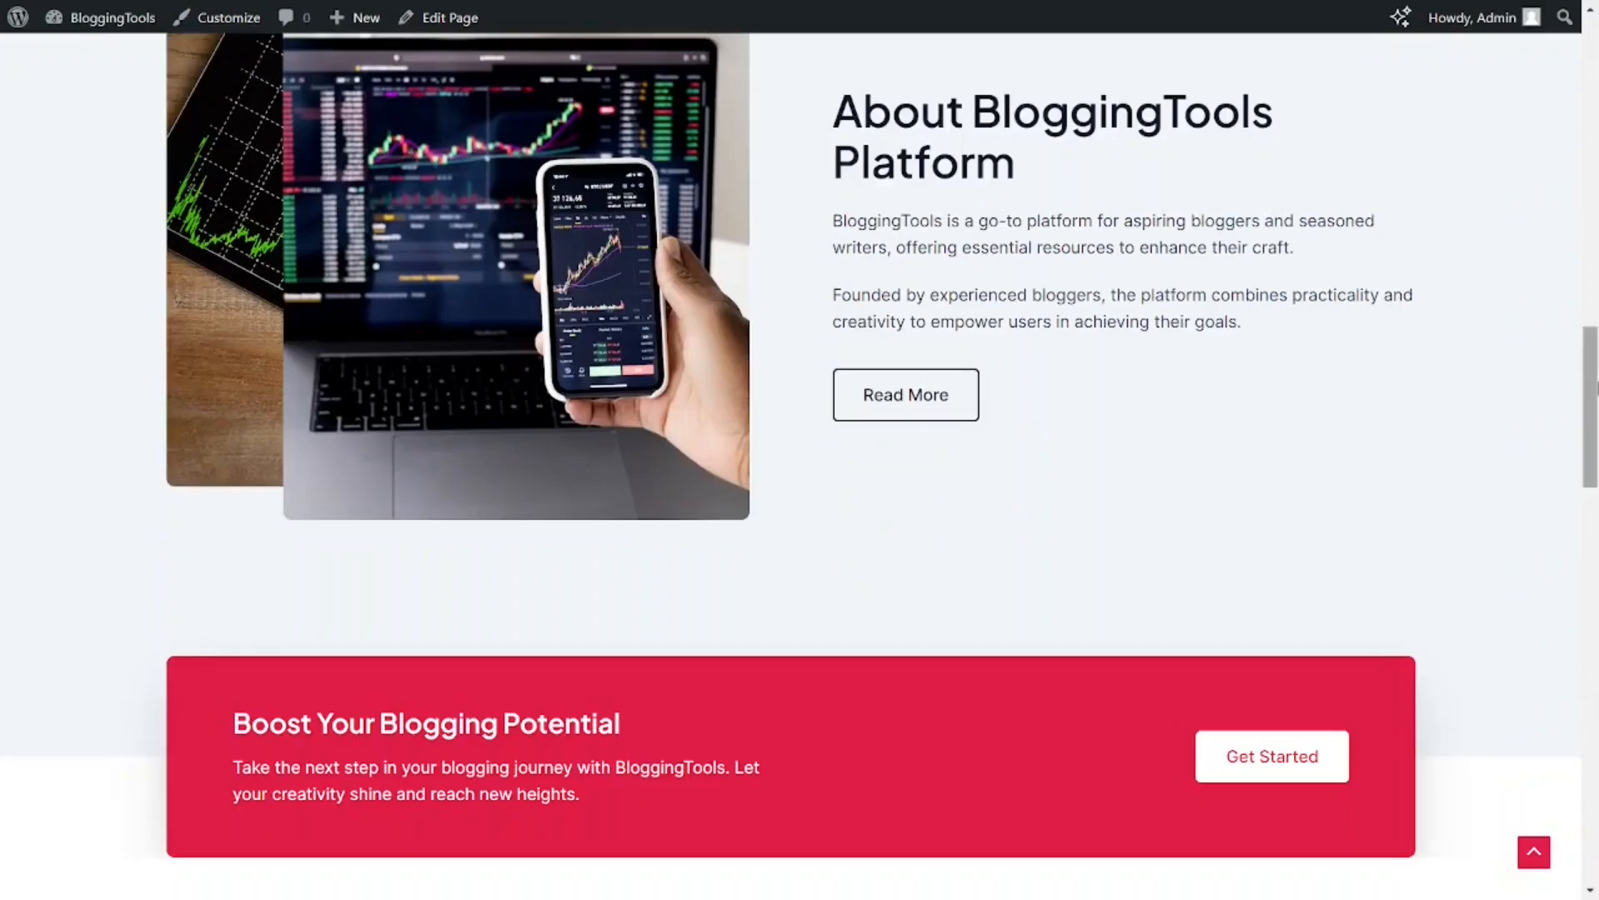
scroll(800, 467, "down", 8)
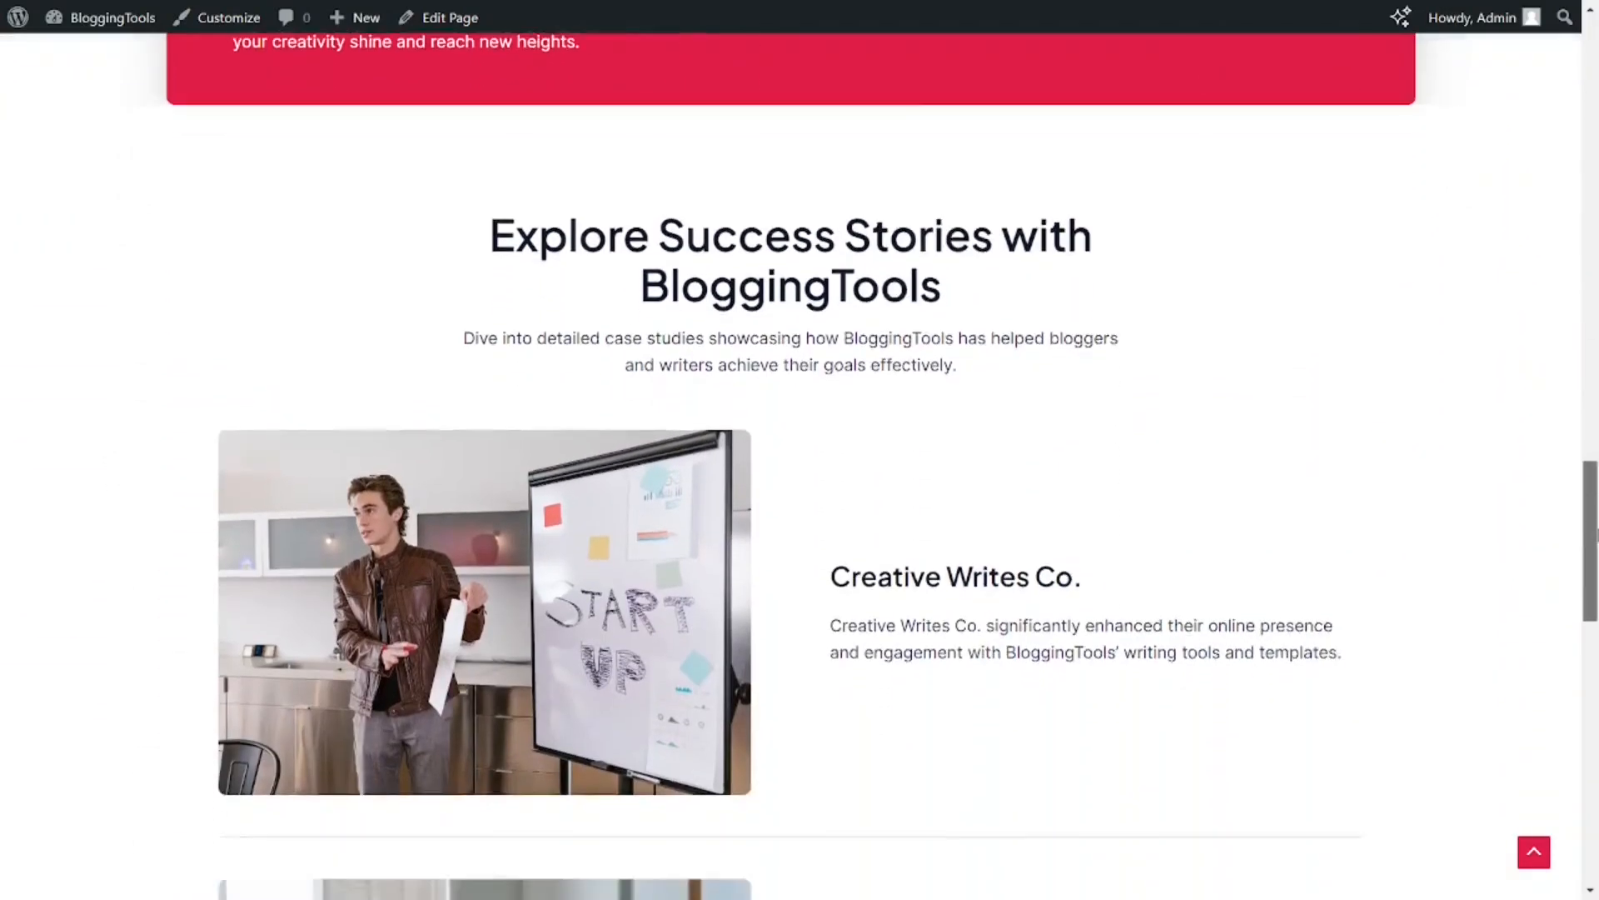
scroll(799, 467, "down", 6)
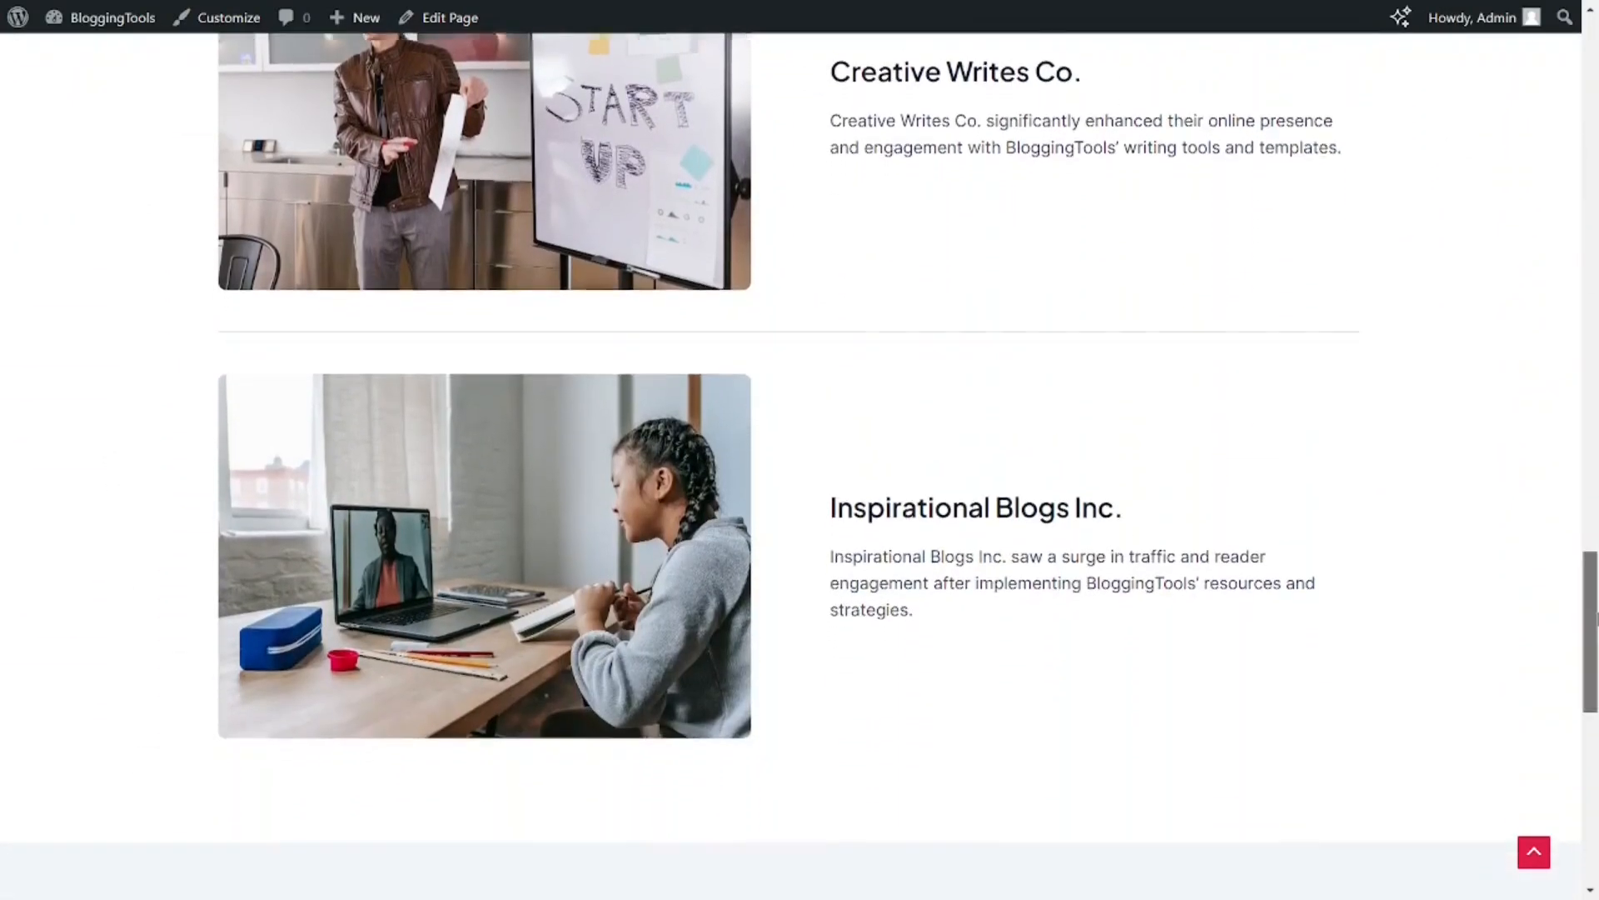
scroll(799, 466, "down", 2)
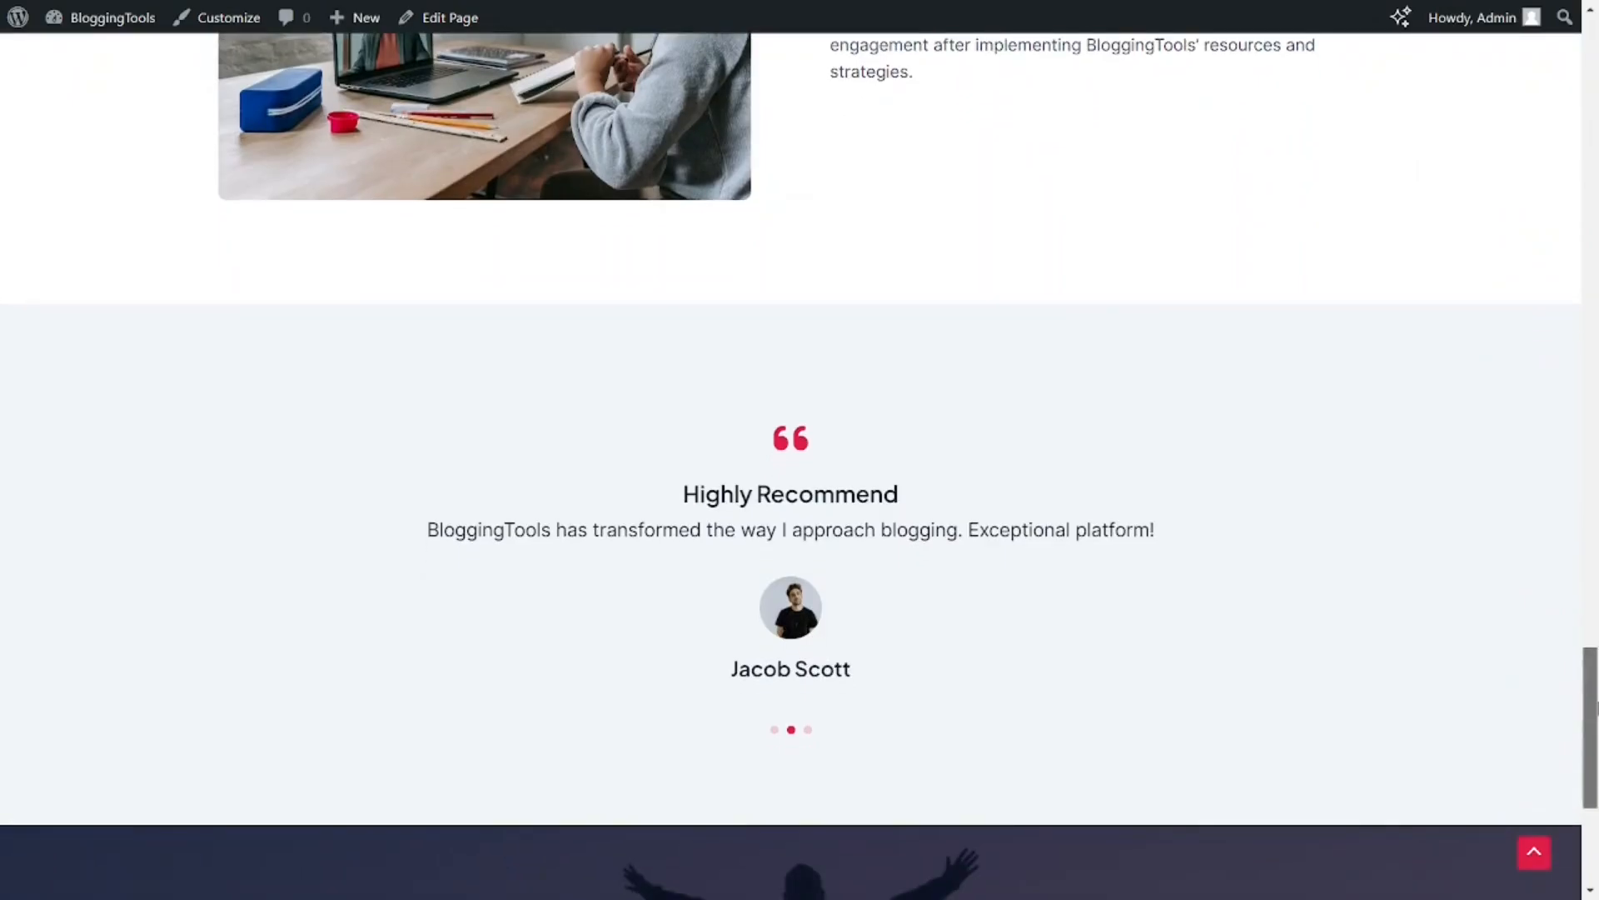
scroll(800, 466, "down", 2)
left_click_drag(1597, 738, 1597, 784)
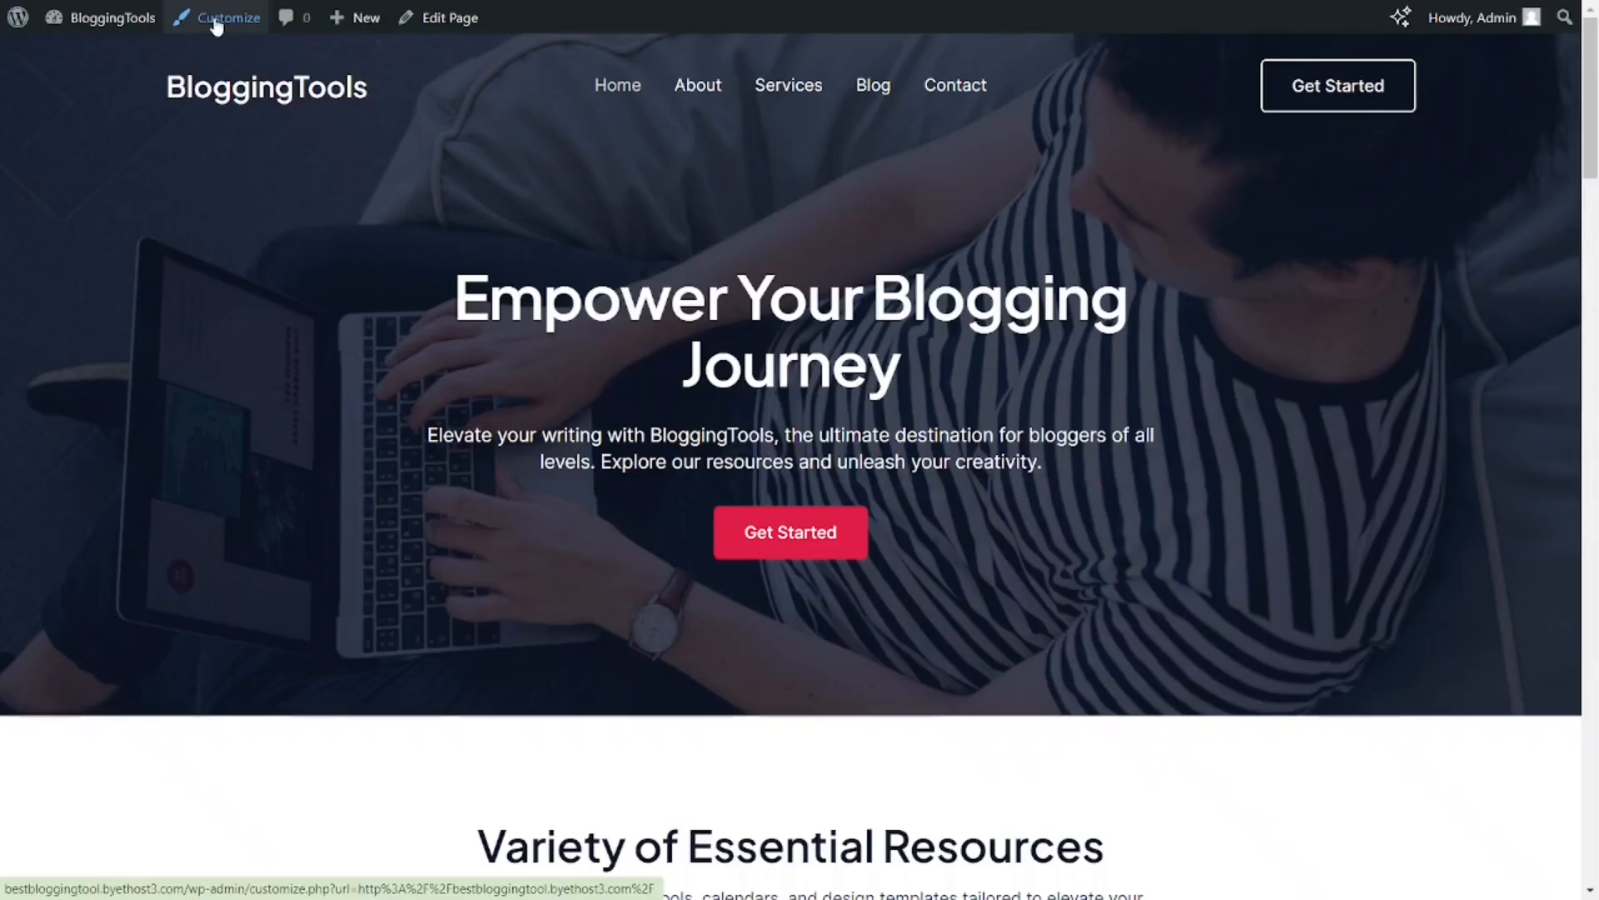
Step: Change the site title in the header to Bloggingtools, publish the change, and return to the live website
left_click(261, 73)
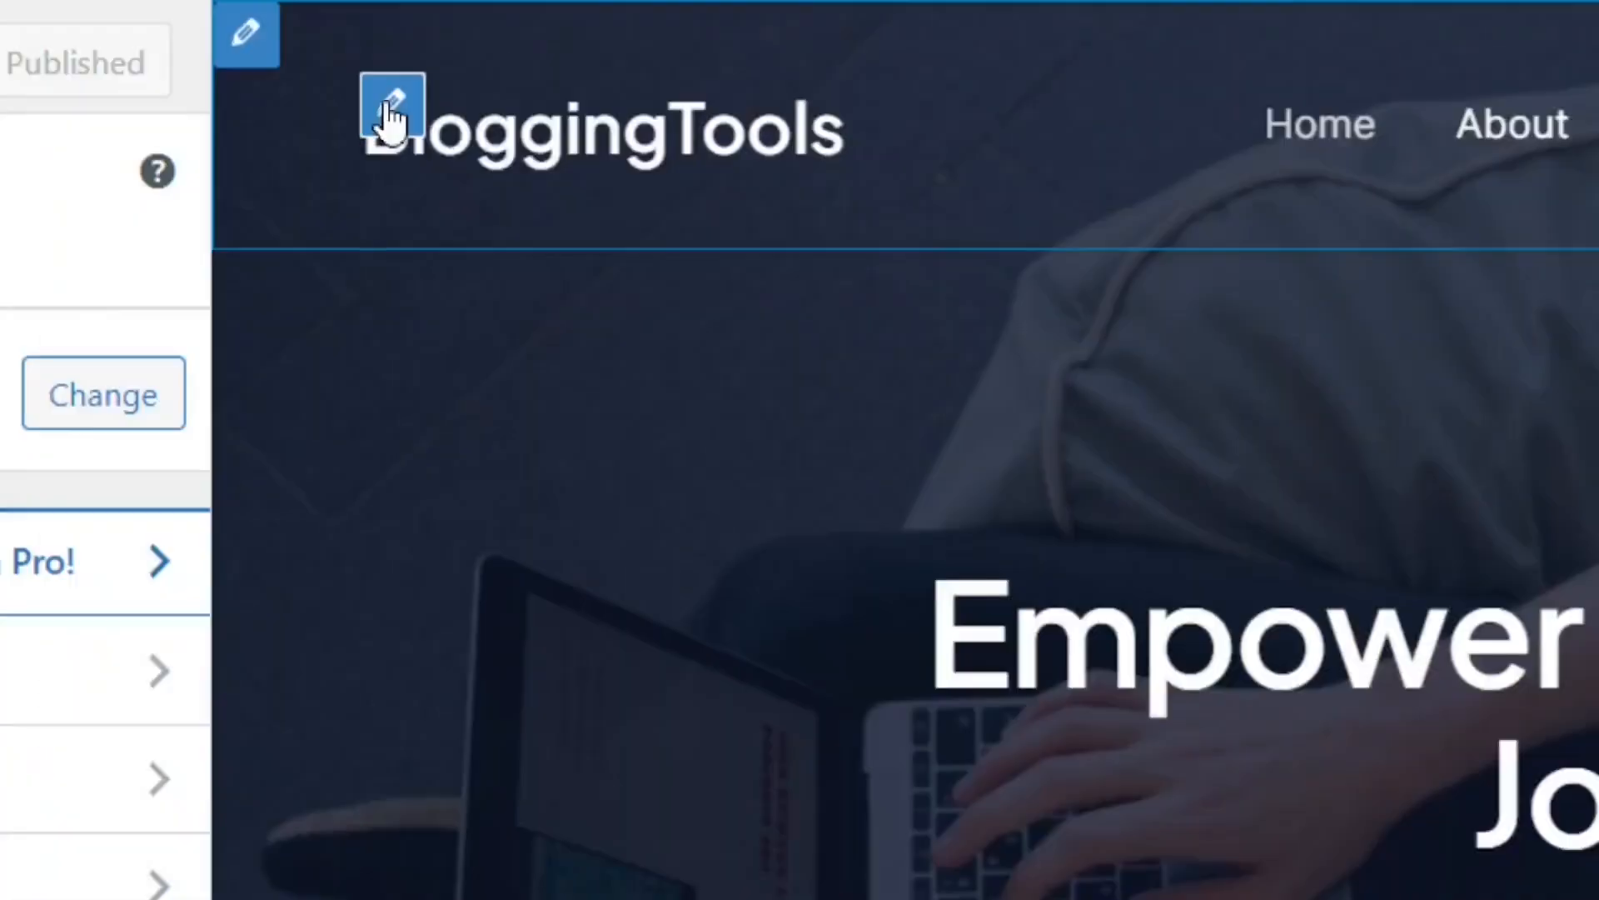
left_click(265, 126)
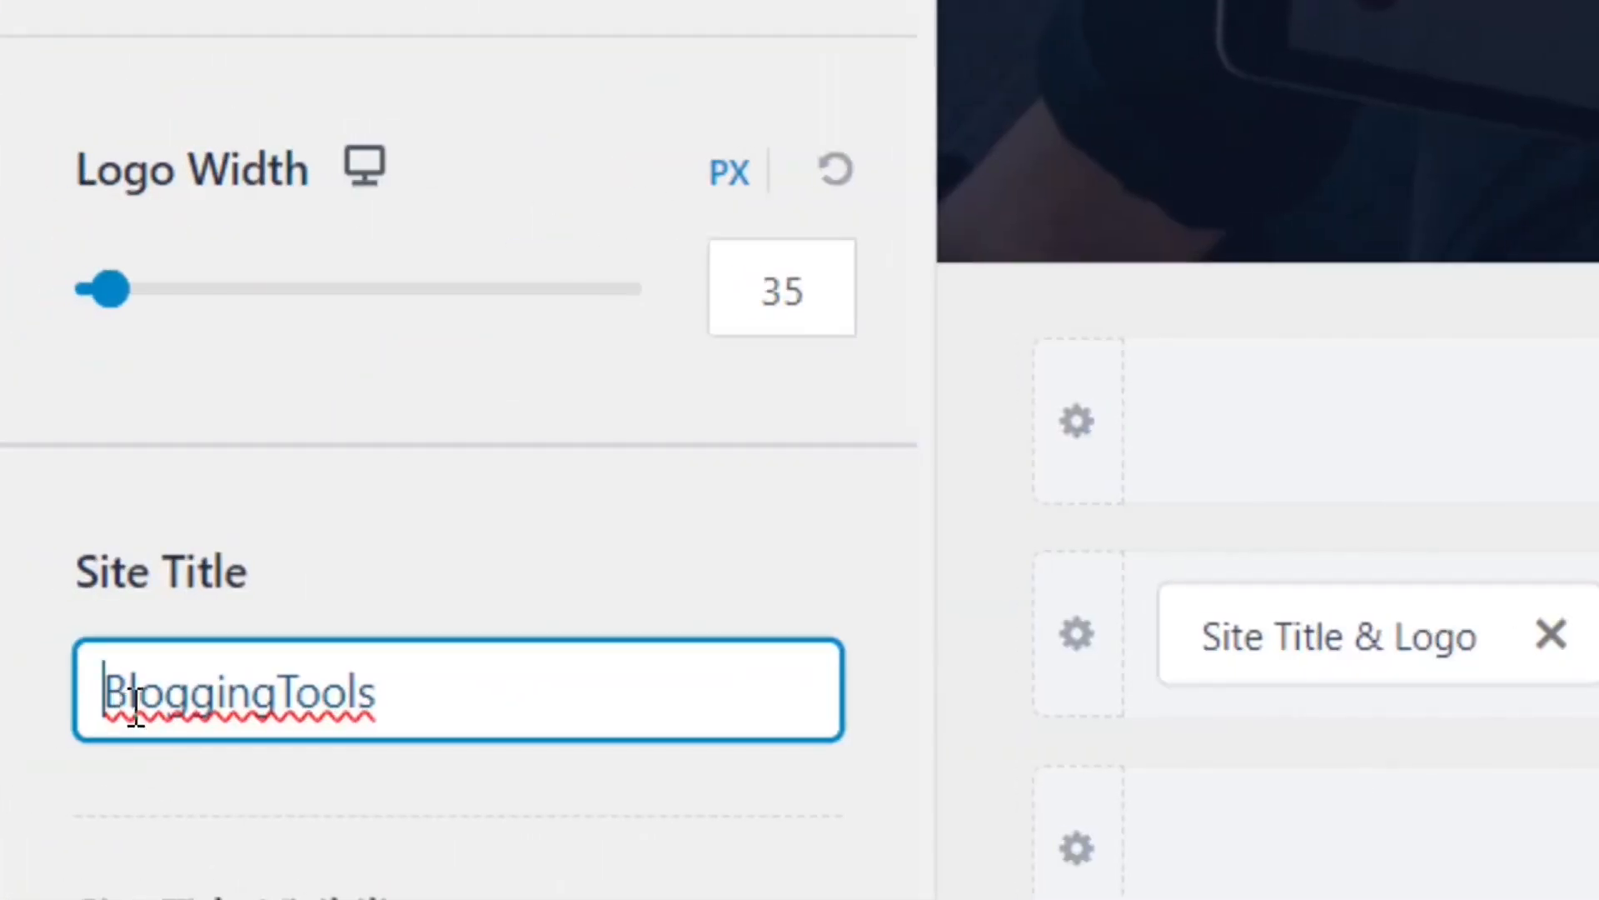
left_click(303, 692)
key("BackSpace")
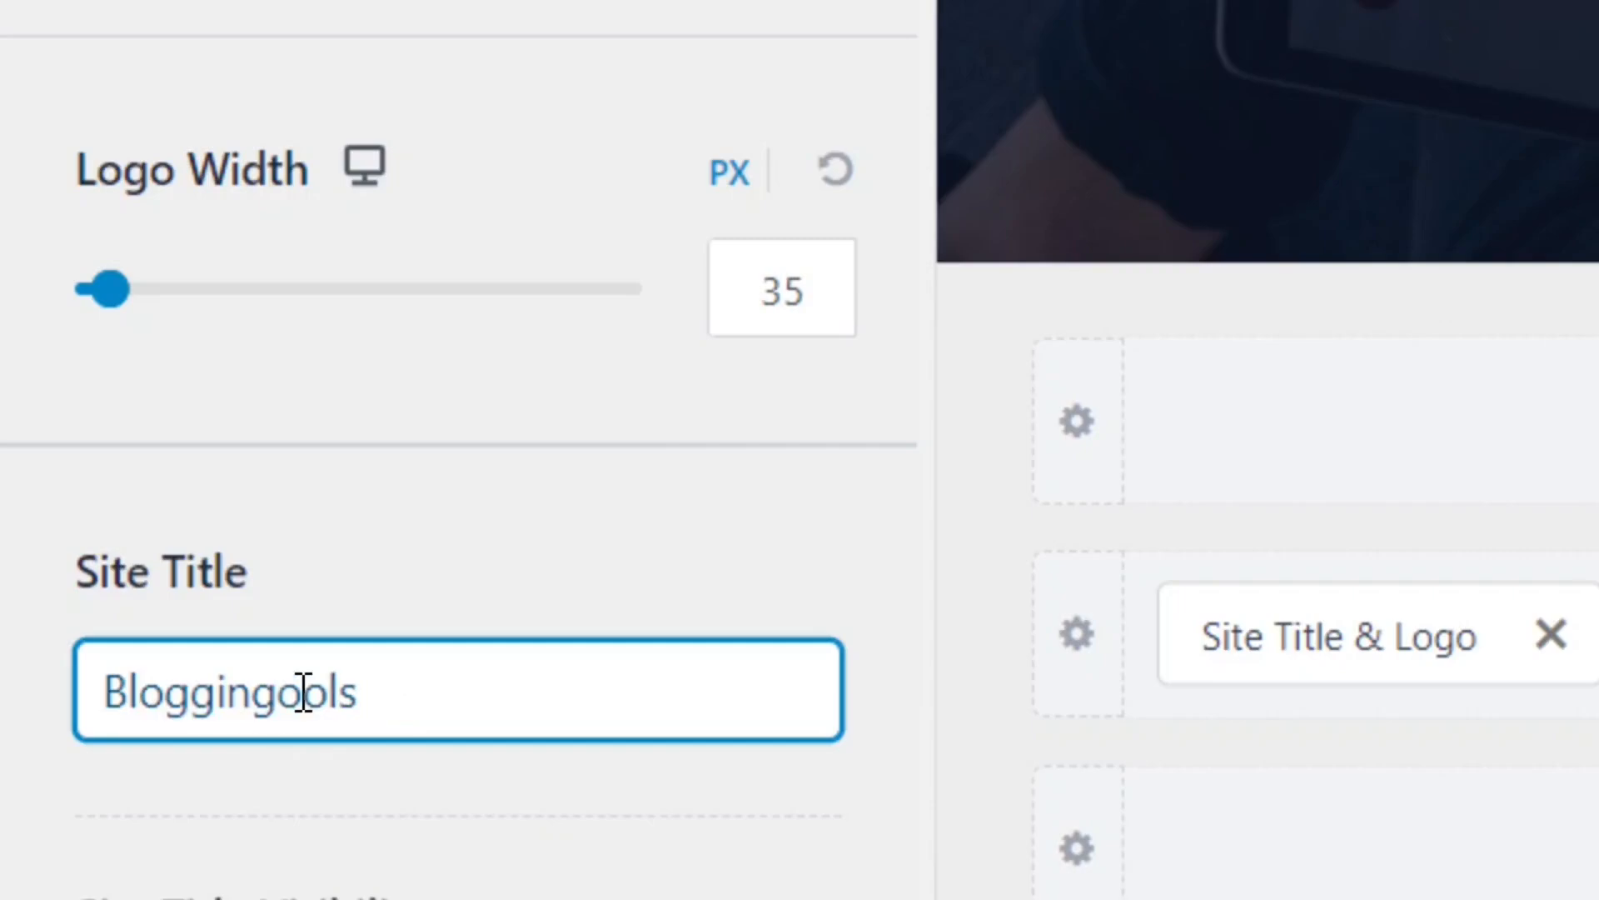
type("t")
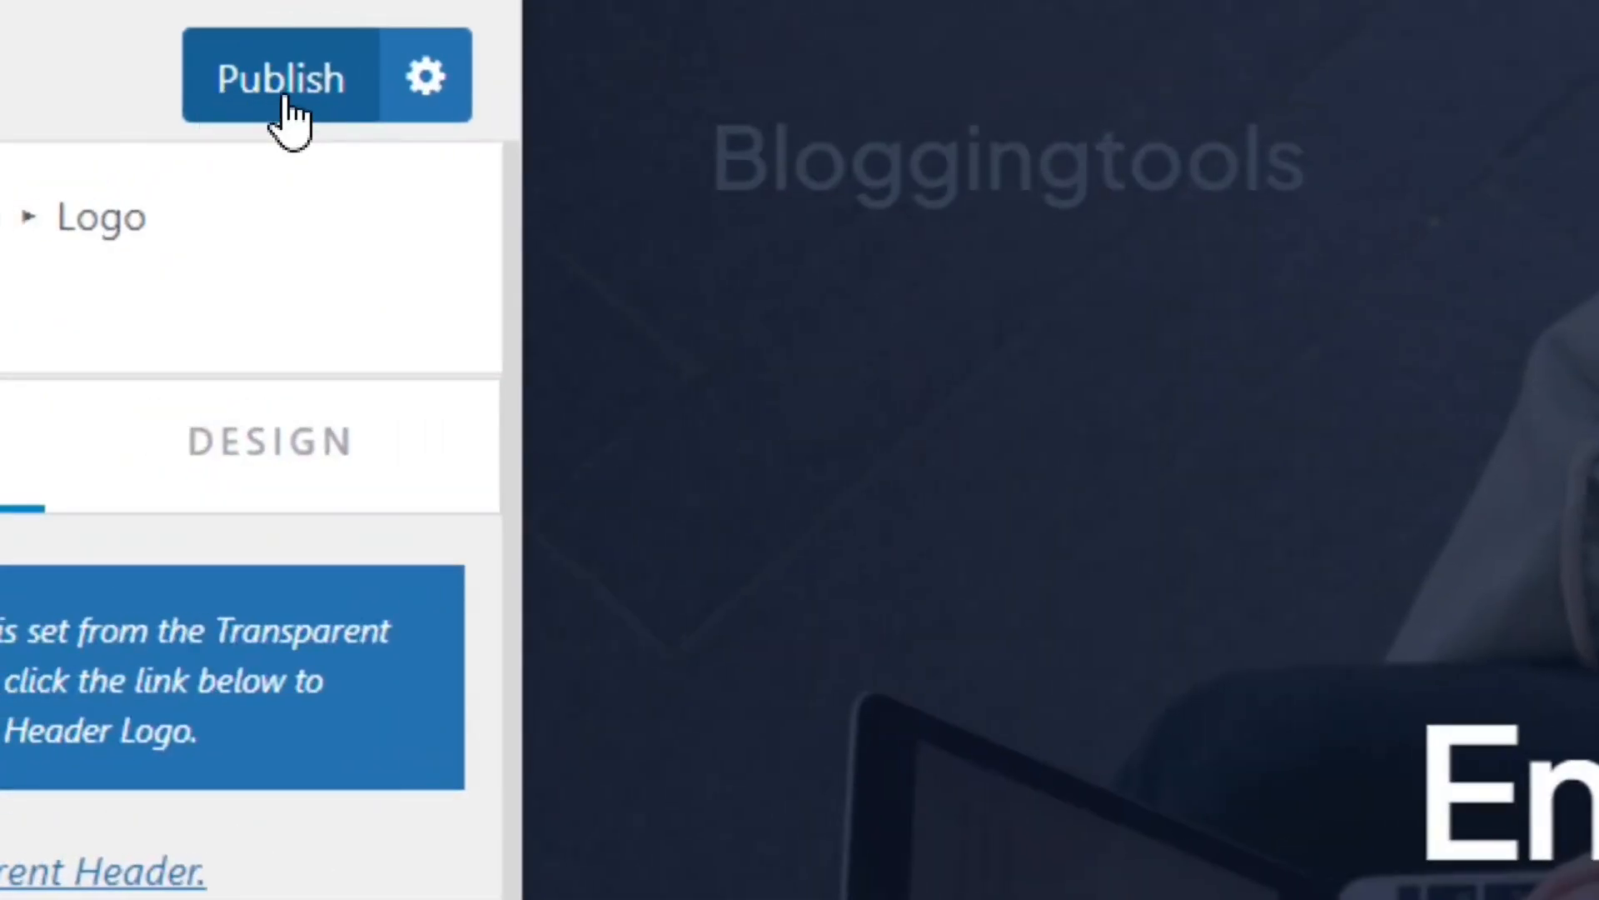
left_click(283, 96)
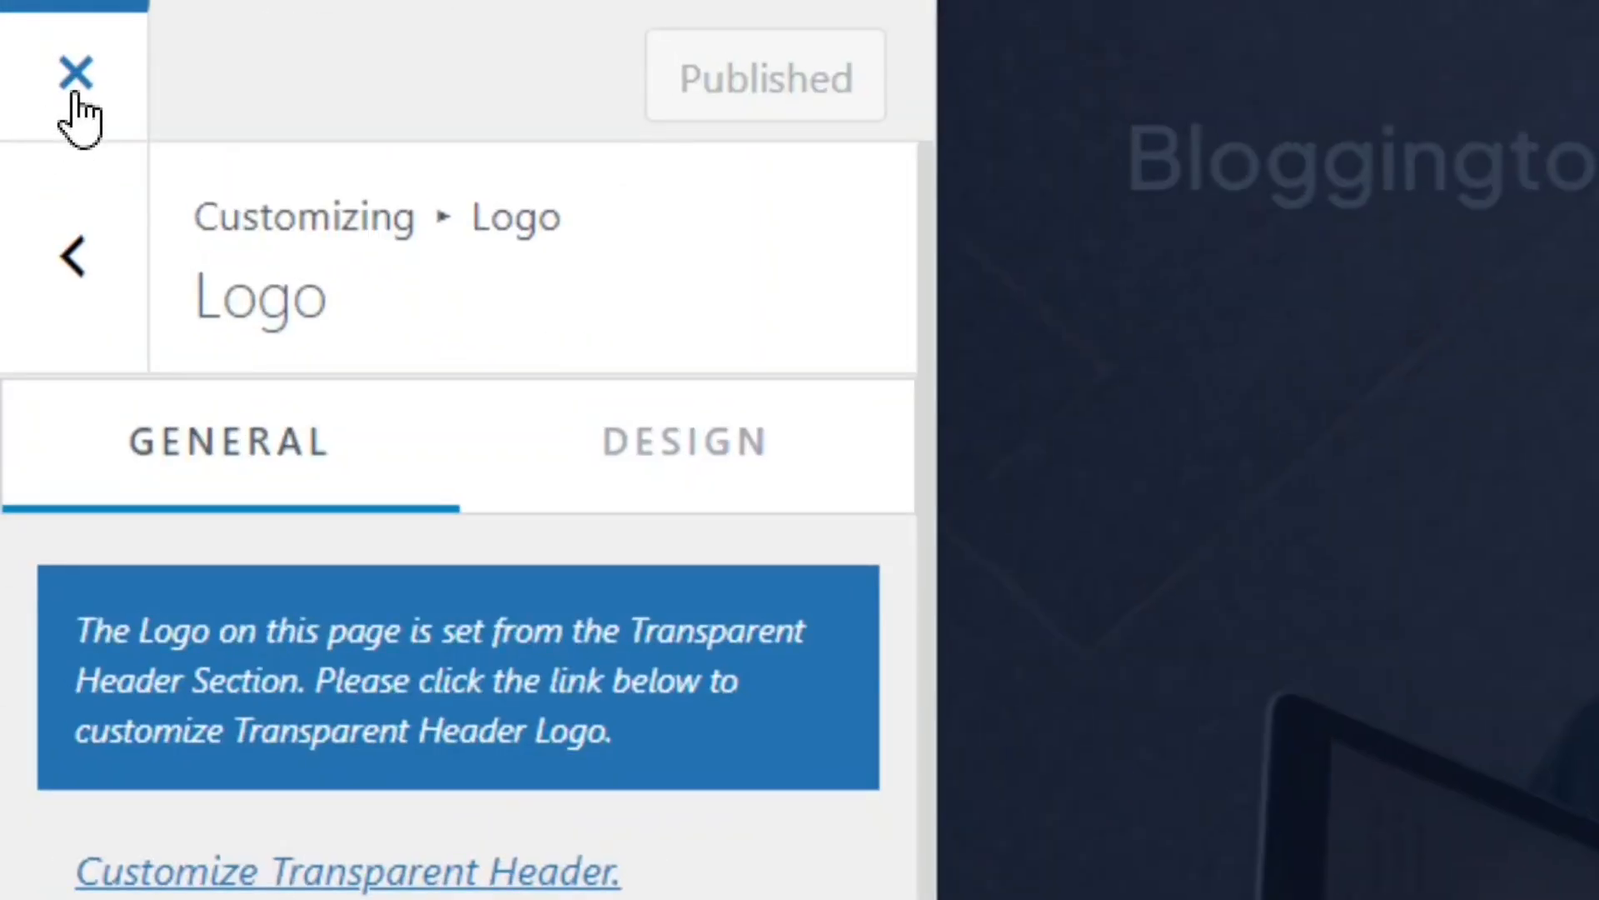
left_click(76, 75)
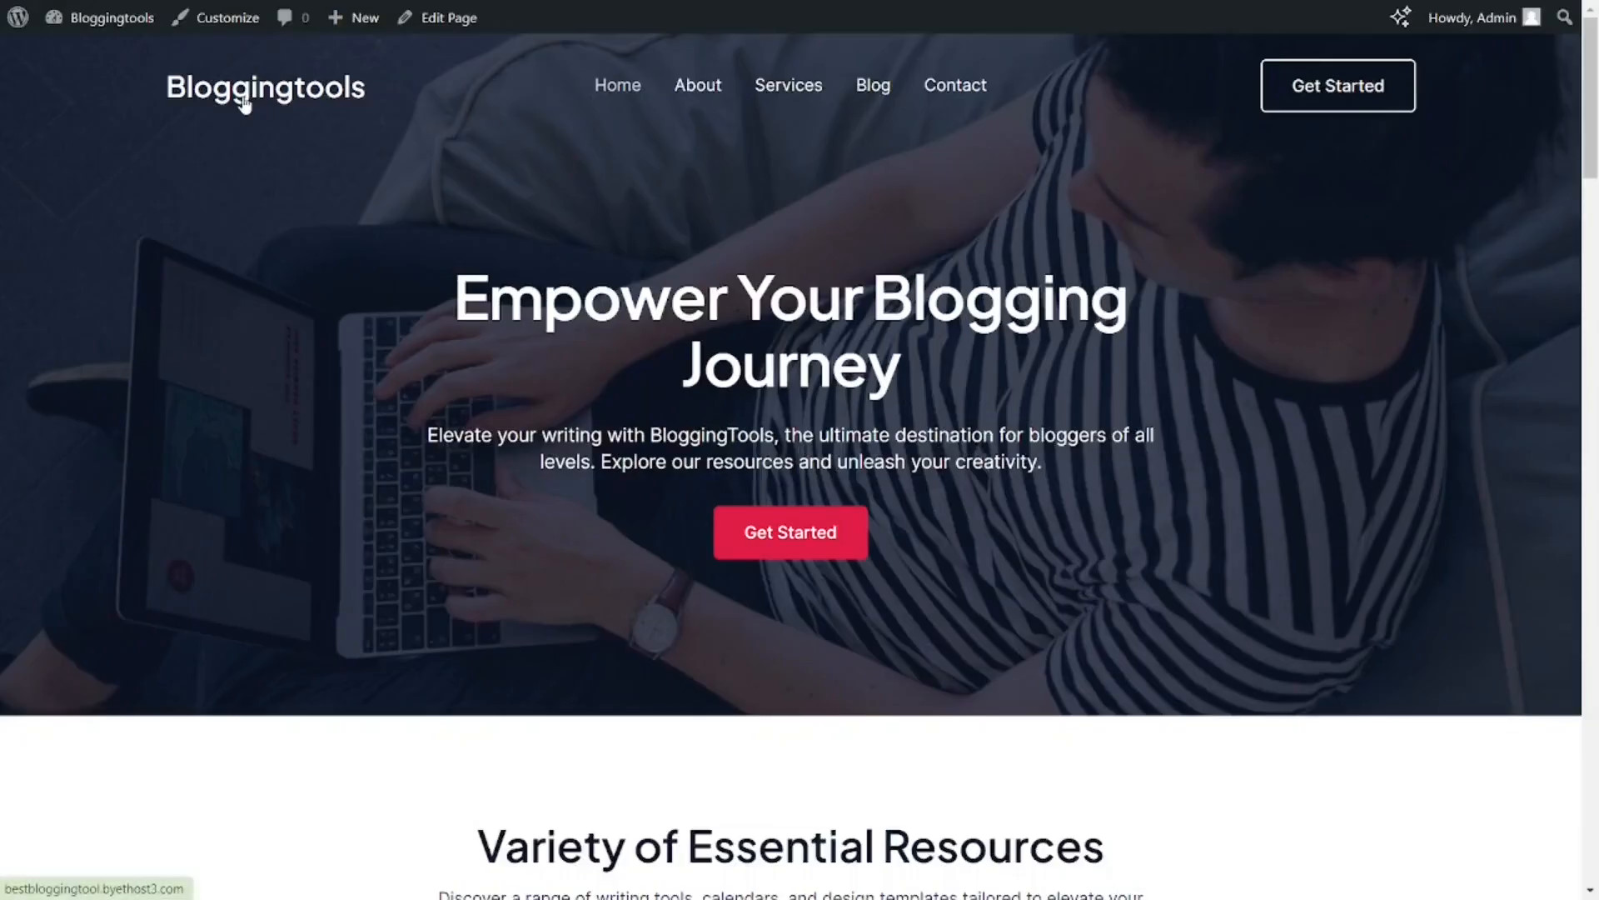